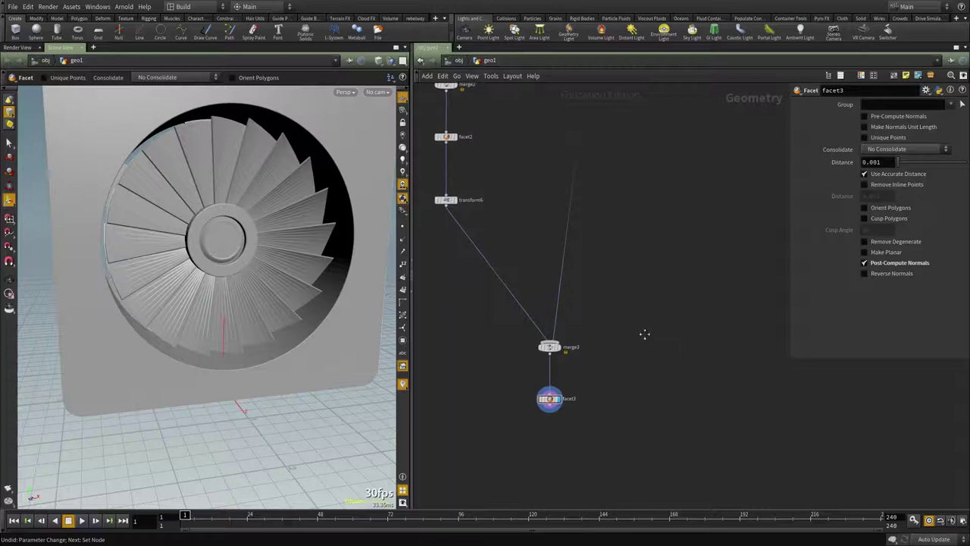
Step: Display the file1 node and examine the corner rods of the finished reference fan
{"action": "middle_click_drag", "start_coordinate": [607, 182], "coordinate": [569, 422]}
{"action": "scroll", "coordinate": [550, 320], "scroll_direction": "up", "scroll_amount": 6}
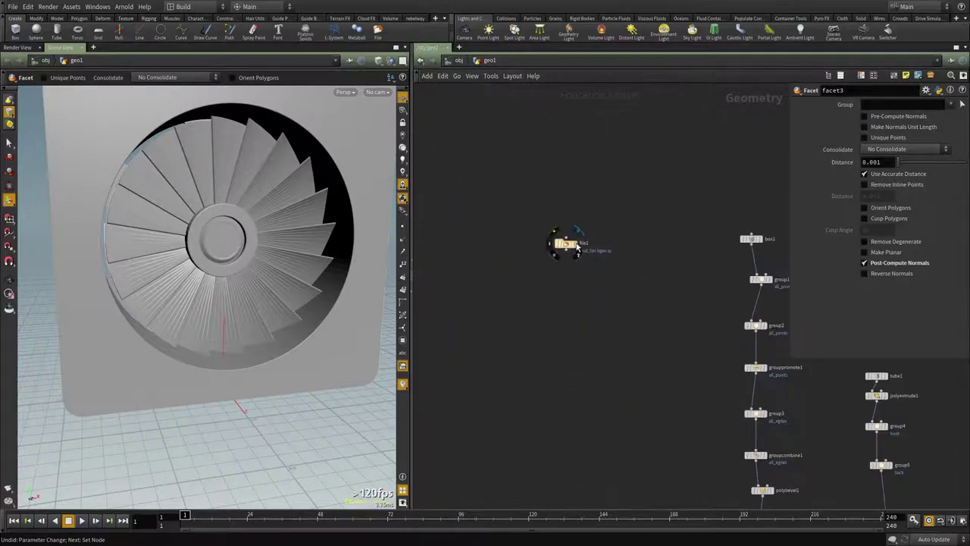
{"action": "left_click", "coordinate": [566, 243]}
{"action": "left_click_drag", "start_coordinate": [137, 262], "coordinate": [241, 299]}
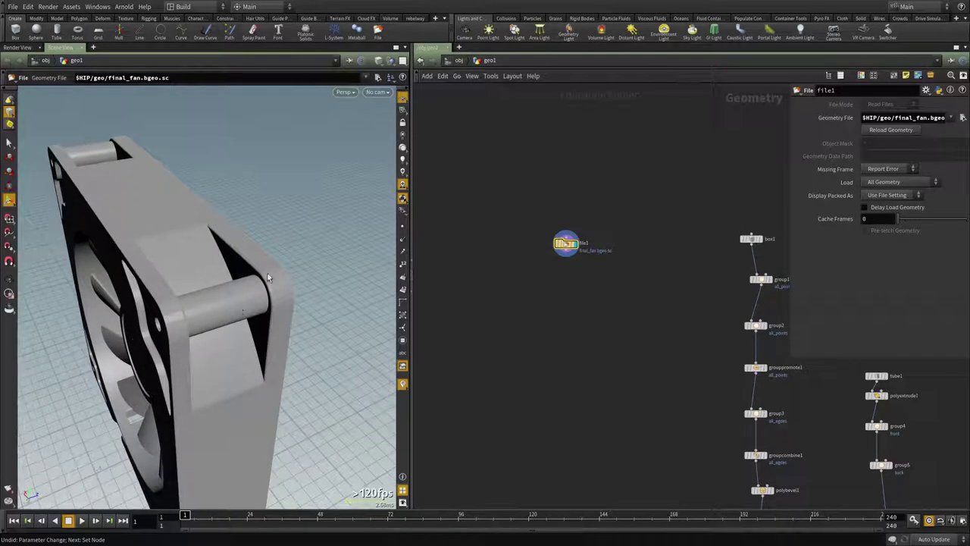
{"action": "left_click_drag", "start_coordinate": [157, 324], "coordinate": [272, 221]}
Step: Display the polybevel4 node below null2 and view the corner cutouts of the fan housing
{"action": "middle_click_drag", "start_coordinate": [460, 280], "coordinate": [497, 107]}
{"action": "scroll", "coordinate": [556, 149], "scroll_direction": "down", "scroll_amount": 4}
{"action": "middle_click_drag", "start_coordinate": [556, 333], "coordinate": [510, 112]}
{"action": "scroll", "coordinate": [526, 146], "scroll_direction": "down", "scroll_amount": 2}
{"action": "scroll", "coordinate": [595, 281], "scroll_direction": "up", "scroll_amount": 3}
{"action": "middle_click_drag", "start_coordinate": [596, 281], "coordinate": [613, 394]}
{"action": "scroll", "coordinate": [596, 285], "scroll_direction": "up", "scroll_amount": 3}
{"action": "scroll", "coordinate": [597, 285], "scroll_direction": "up", "scroll_amount": 3}
{"action": "left_click", "coordinate": [578, 328]}
{"action": "left_click", "coordinate": [567, 329]}
{"action": "left_click_drag", "start_coordinate": [275, 292], "coordinate": [112, 342]}
{"action": "key", "text": "Return"}
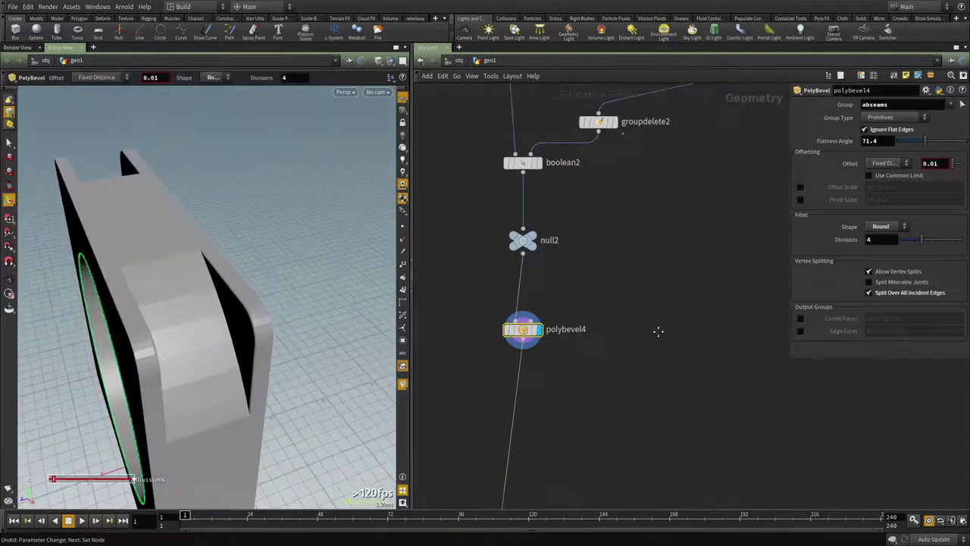
Step: Add a Tube node beside polybevel4 and orient it along the Z axis
{"action": "key", "text": "Tab"}
{"action": "type", "text": "tube"}
{"action": "key", "text": "Return"}
{"action": "left_click", "coordinate": [635, 334]}
{"action": "left_click_drag", "start_coordinate": [163, 325], "coordinate": [317, 296], "text": "alt"}
{"action": "left_click", "coordinate": [877, 131]}
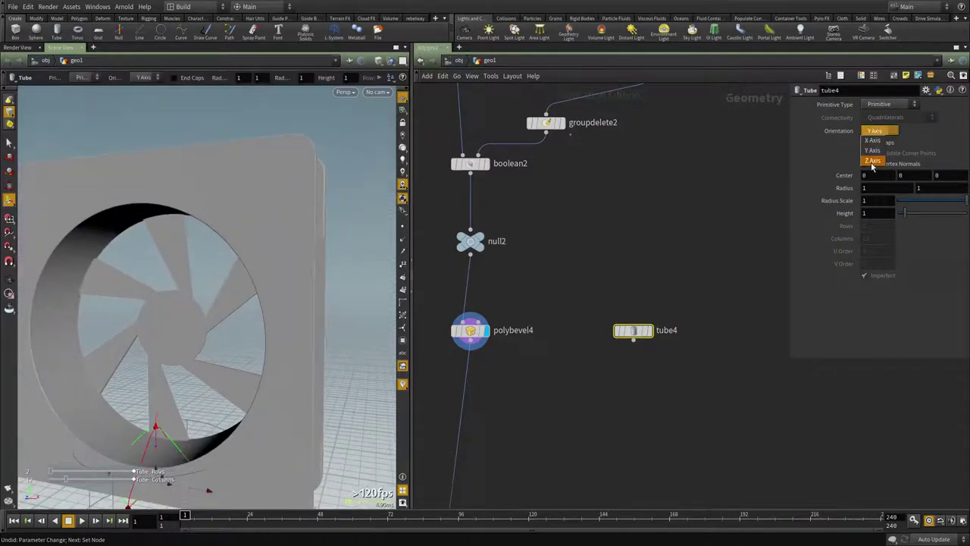
{"action": "left_click", "coordinate": [875, 145]}
Step: Make the tube a polygon primitive with a radius scale of 0.1 and 45 columns
{"action": "left_click_drag", "start_coordinate": [271, 320], "coordinate": [308, 304]}
{"action": "middle_click_drag", "start_coordinate": [307, 304], "coordinate": [338, 244], "text": "alt"}
{"action": "left_click", "coordinate": [881, 104]}
{"action": "left_click", "coordinate": [877, 123]}
{"action": "key", "text": "Return"}
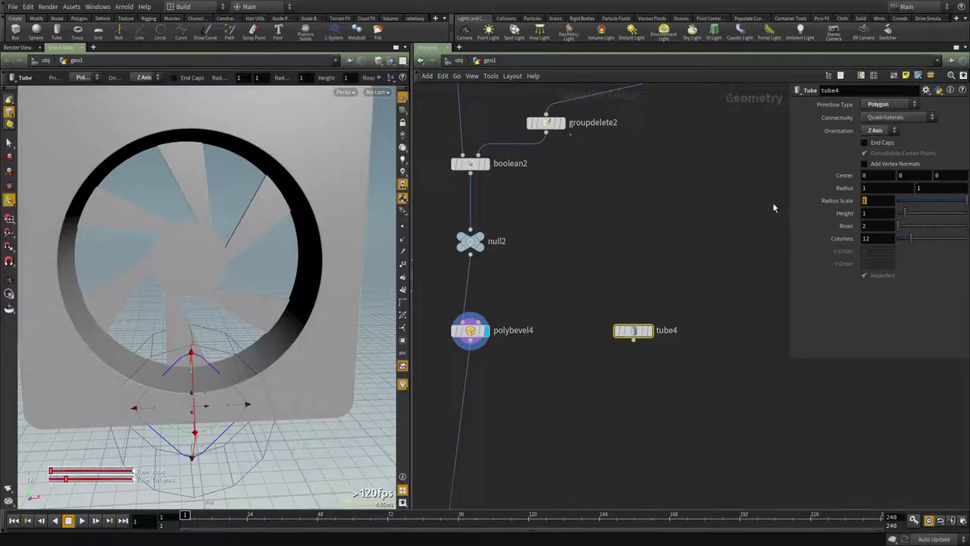
{"action": "key", "text": "1"}
{"action": "type", "text": ".1"}
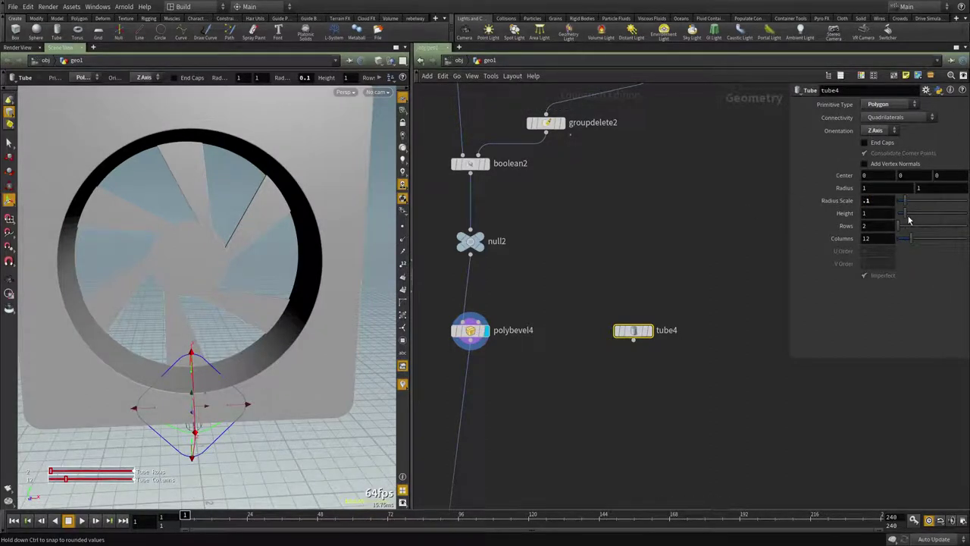
{"action": "key", "text": "ctrl+z"}
{"action": "left_click_drag", "start_coordinate": [954, 238], "coordinate": [962, 241]}
Step: Try to position the tube by moving it up inside the fan, and reset its center to the origin
{"action": "key", "text": "t"}
{"action": "left_click_drag", "start_coordinate": [133, 363], "coordinate": [183, 165], "text": "alt"}
{"action": "middle_click_drag", "start_coordinate": [239, 186], "coordinate": [295, 224], "text": "alt"}
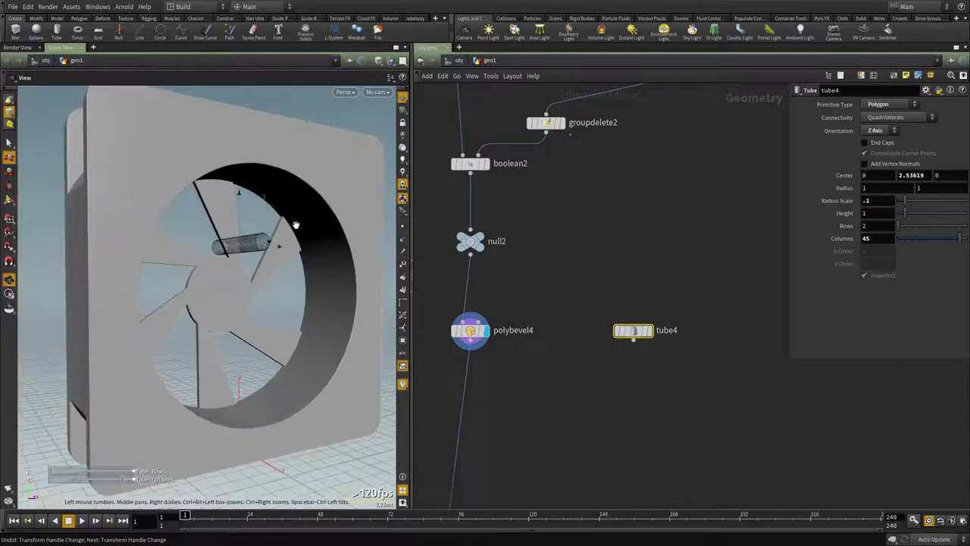
{"action": "key", "text": "space+2"}
{"action": "key", "text": "space+3"}
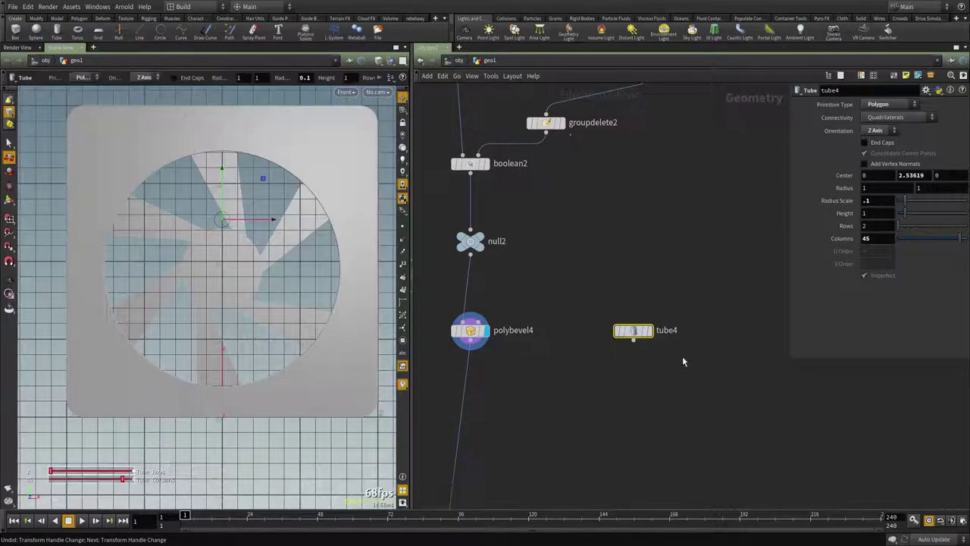
{"action": "middle_click", "coordinate": [844, 175], "text": "ctrl"}
Step: Add a Grid node below tube4
{"action": "middle_click_drag", "start_coordinate": [609, 460], "coordinate": [611, 367]}
{"action": "key", "text": "Tab"}
{"action": "type", "text": "grid"}
{"action": "key", "text": "Return"}
{"action": "left_click", "coordinate": [610, 364]}
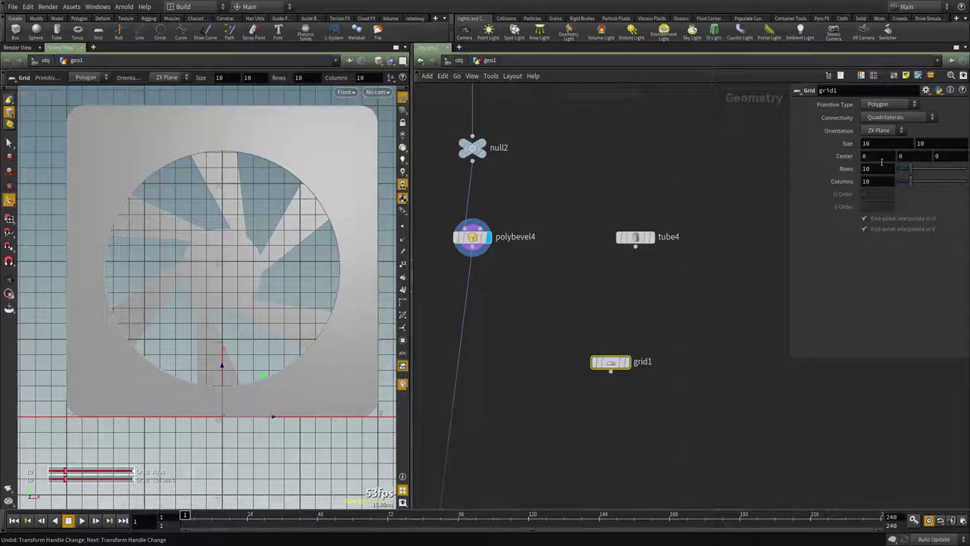
Step: Show the viewport in wireframe without the reference grid and set grid1 to 2 rows, 2 columns and XY Plane orientation
{"action": "left_click", "coordinate": [403, 97]}
{"action": "middle_click_drag", "start_coordinate": [246, 233], "coordinate": [249, 245], "text": "alt"}
{"action": "key", "text": "w"}
{"action": "left_click", "coordinate": [880, 132]}
{"action": "left_click", "coordinate": [877, 150]}
{"action": "left_click", "coordinate": [879, 134]}
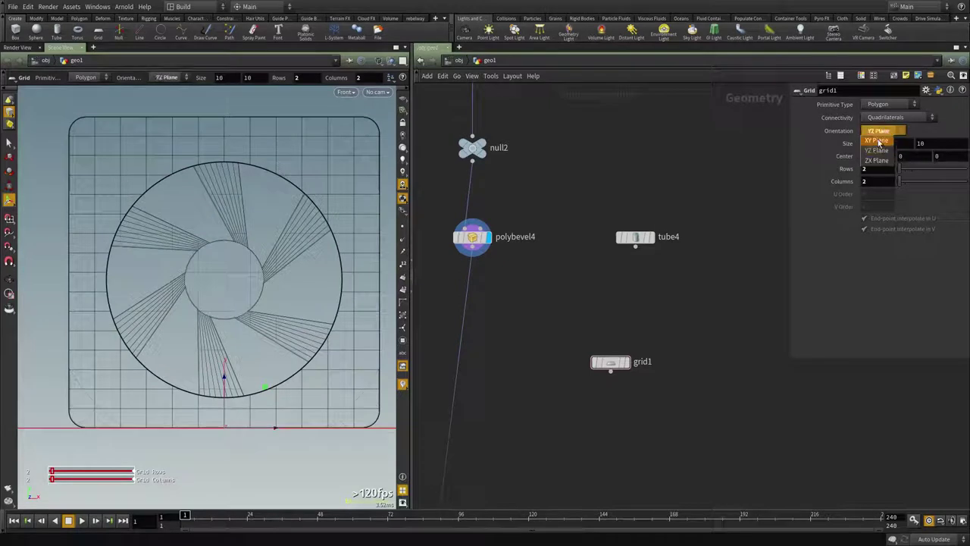
{"action": "left_click", "coordinate": [878, 141]}
Step: Set the grid's size to 2 by 2 and display grid1 with polybevel4 as a template behind it
{"action": "scroll", "coordinate": [283, 310], "scroll_direction": "down", "scroll_amount": 3}
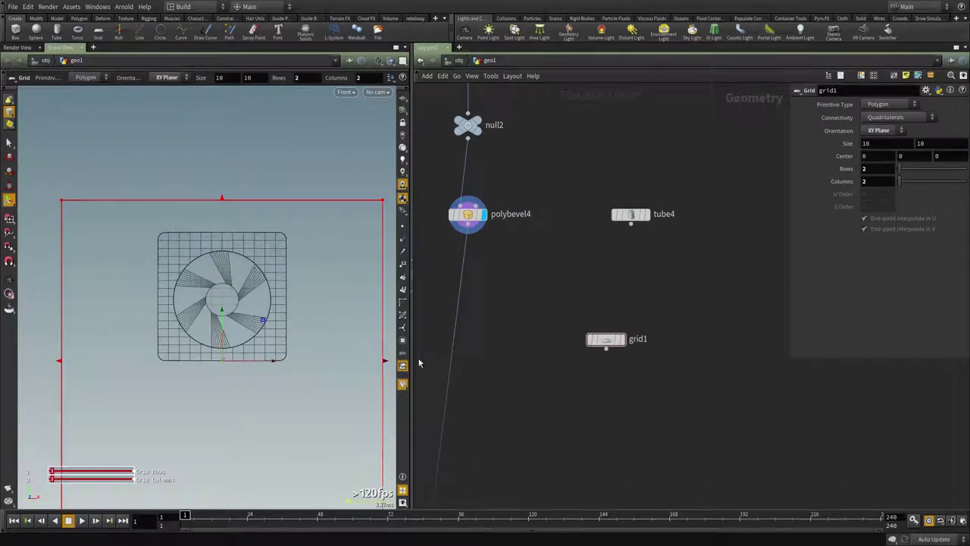
{"action": "key", "text": "Return"}
{"action": "type", "text": "2"}
{"action": "key", "text": "Return"}
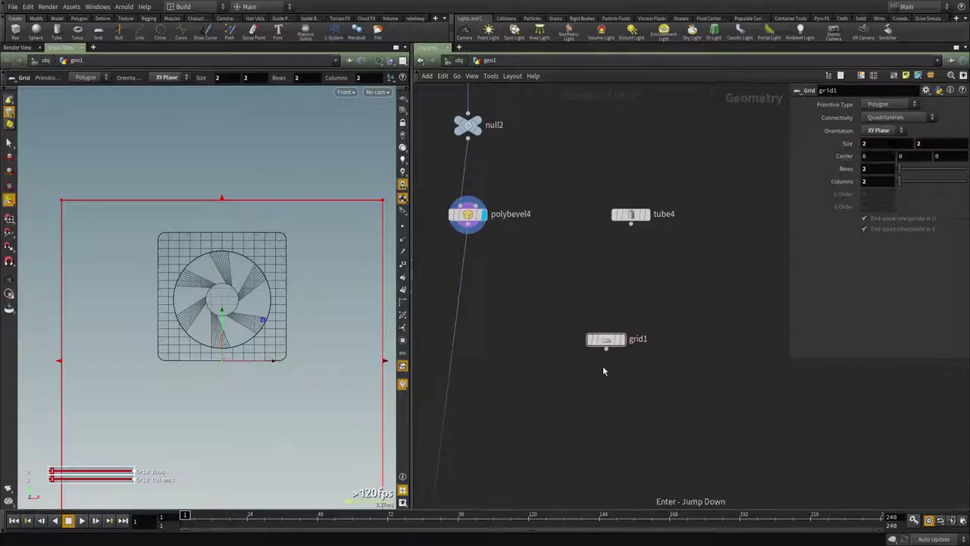
{"action": "left_click", "coordinate": [588, 335]}
{"action": "left_click", "coordinate": [479, 214]}
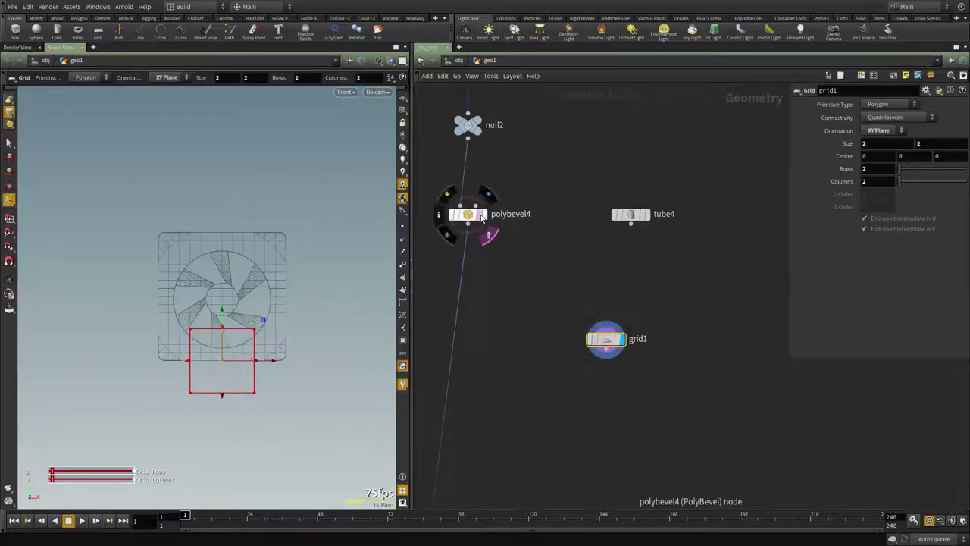
Step: Enlarge the grid to 4 by 4 and move it over the fan housing, to a center Y of about 2.006
{"action": "left_click_drag", "start_coordinate": [222, 361], "coordinate": [222, 304]}
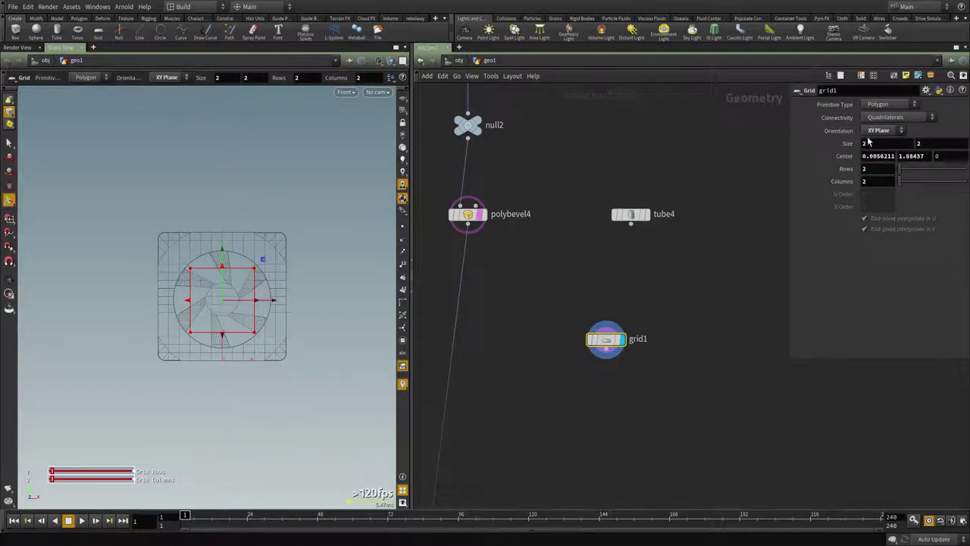
{"action": "key", "text": "Tab"}
{"action": "type", "text": "3"}
{"action": "key", "text": "Return"}
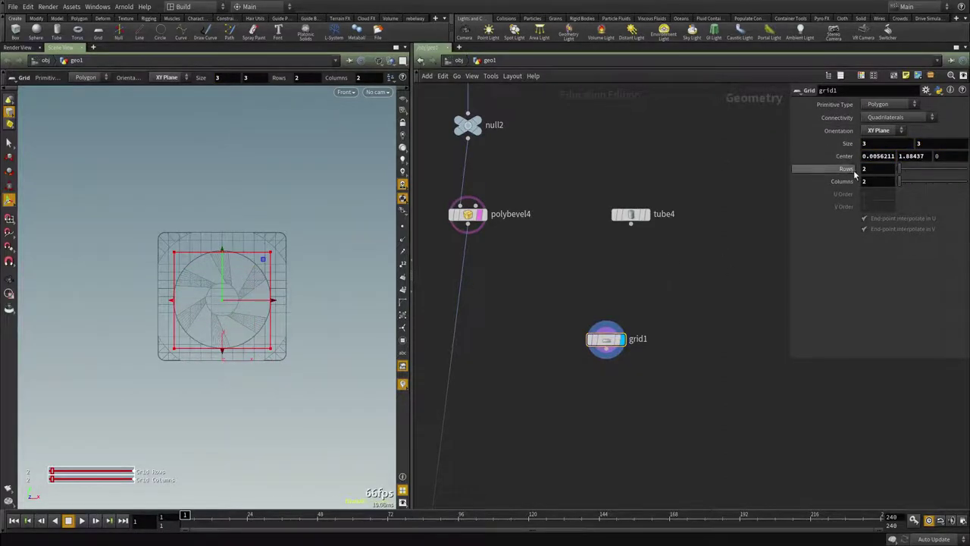
{"action": "type", "text": "4"}
{"action": "key", "text": "Tab"}
{"action": "type", "text": "4"}
{"action": "key", "text": "Return"}
{"action": "right_click_drag", "start_coordinate": [207, 302], "coordinate": [258, 267], "text": "alt"}
{"action": "key", "text": "Return"}
{"action": "left_click_drag", "start_coordinate": [235, 259], "coordinate": [229, 245]}
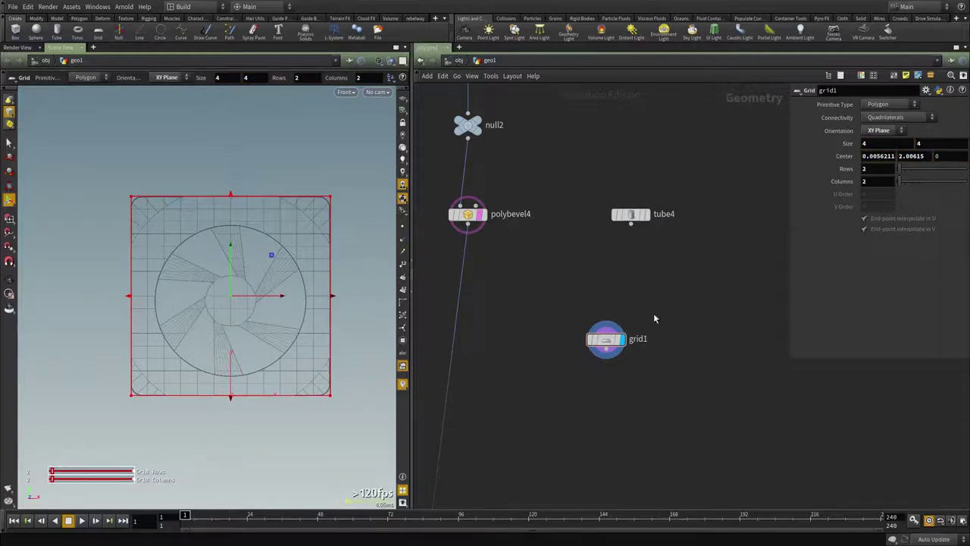
Step: Try a Transform node below grid1 with its pivot set to $CEX, $CEY and $CEZ, and delete it
{"action": "key", "text": "Tab"}
{"action": "mouse_move", "coordinate": [655, 347]}
{"action": "left_click", "coordinate": [715, 156]}
{"action": "left_click", "coordinate": [623, 394]}
{"action": "left_click", "coordinate": [608, 354]}
{"action": "left_click", "coordinate": [623, 388]}
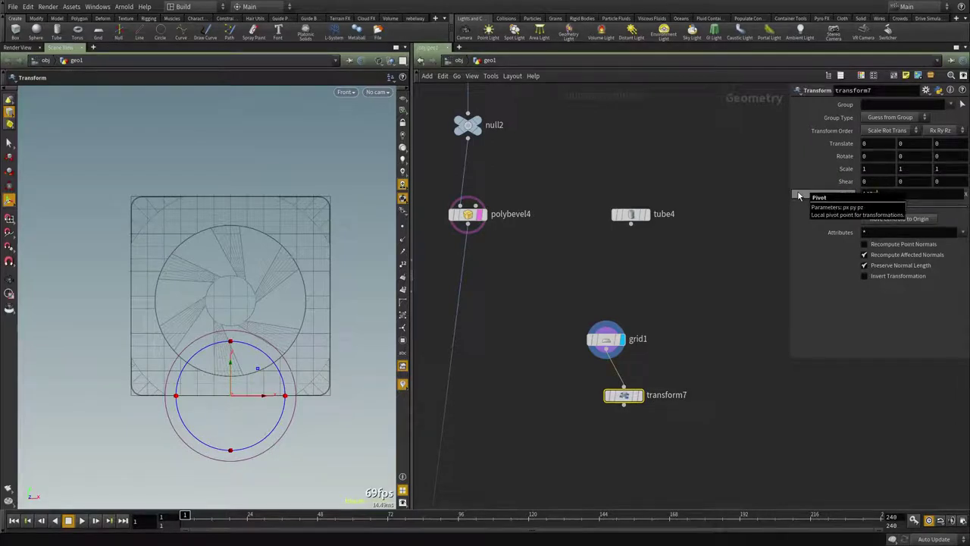
{"action": "key", "text": "Tab"}
{"action": "type", "text": "$CEX"}
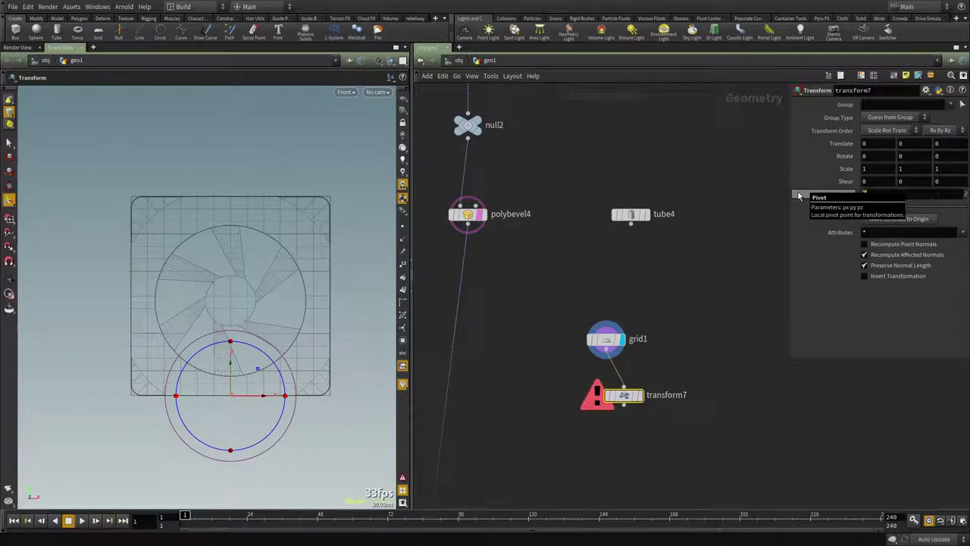
{"action": "key", "text": "Return"}
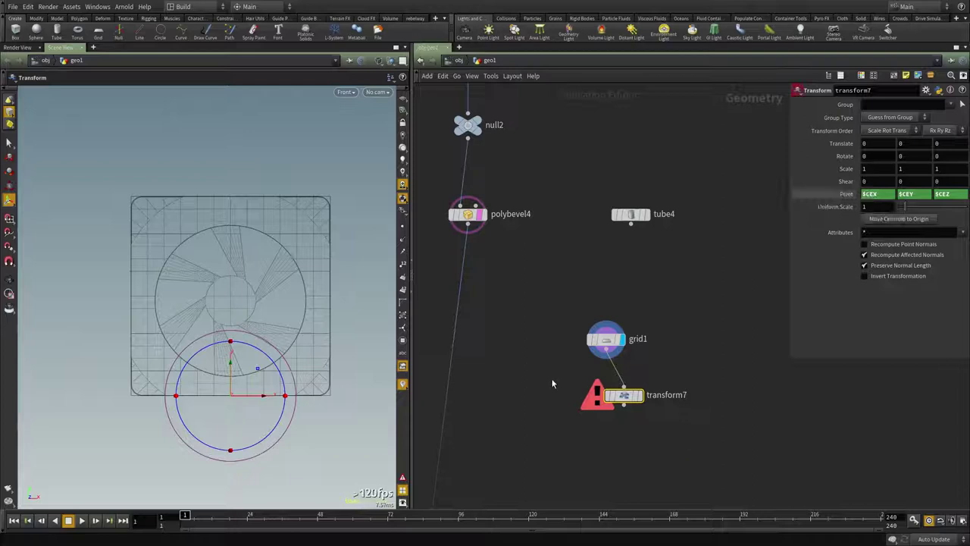
{"action": "key", "text": "Delete"}
Step: Pull in the grid's four sides to about 3.62 by 3.64 so its corners sit inside the housing corners
{"action": "middle_click_drag", "start_coordinate": [645, 385], "coordinate": [620, 350]}
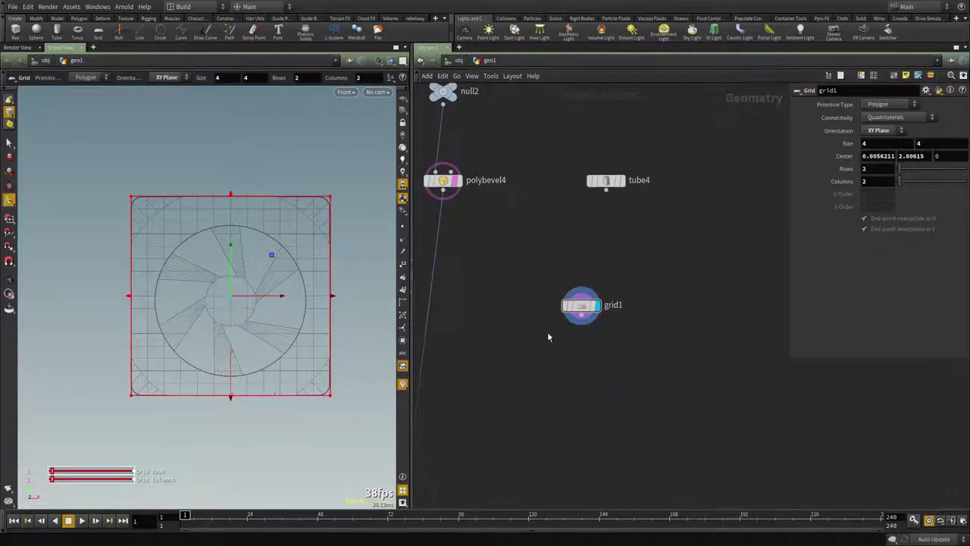
{"action": "left_click_drag", "start_coordinate": [338, 302], "coordinate": [318, 293]}
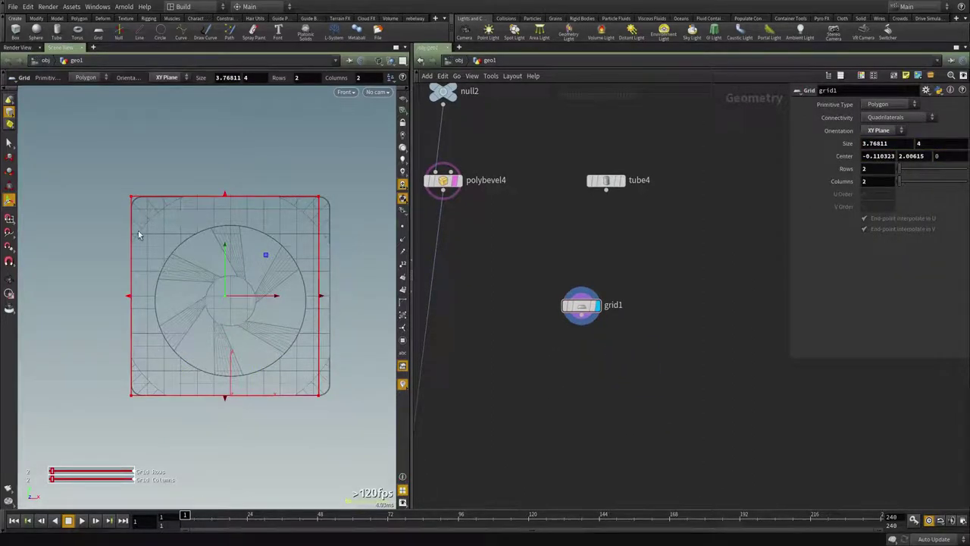
{"action": "left_click_drag", "start_coordinate": [126, 301], "coordinate": [139, 301]}
{"action": "left_click_drag", "start_coordinate": [229, 203], "coordinate": [227, 212]}
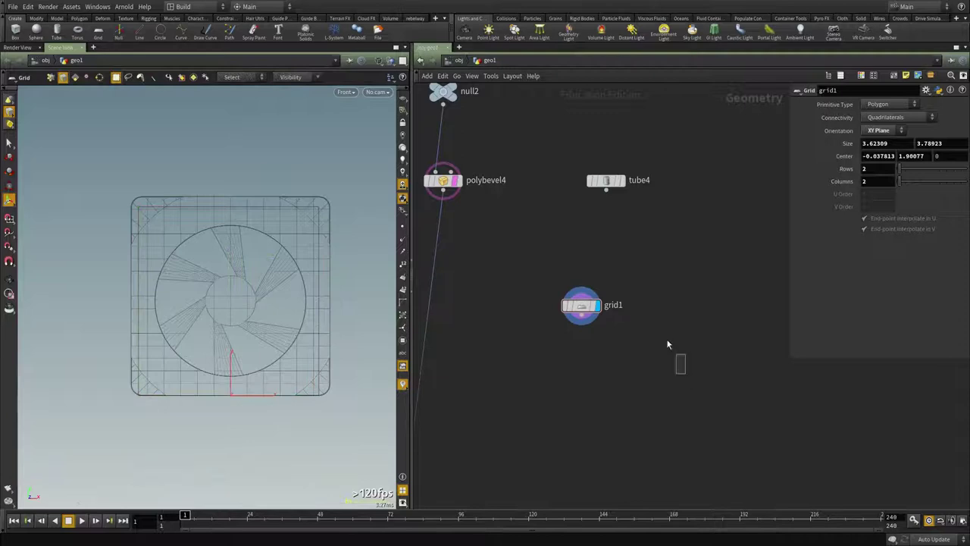
{"action": "left_click_drag", "start_coordinate": [228, 395], "coordinate": [228, 388]}
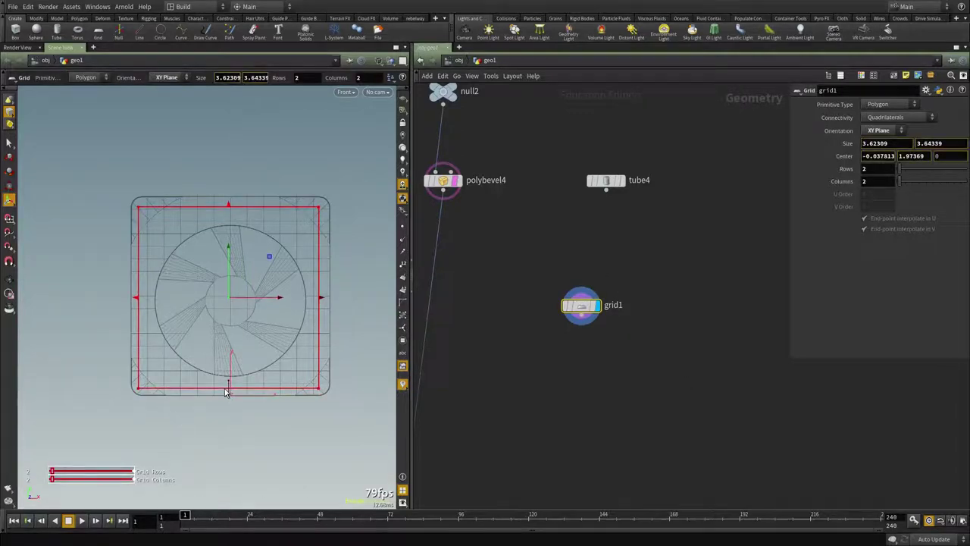
{"action": "key", "text": "space+1"}
Step: Add a Copy to Points node that copies tube4 onto the points of grid1
{"action": "left_click_drag", "start_coordinate": [704, 222], "coordinate": [554, 142]}
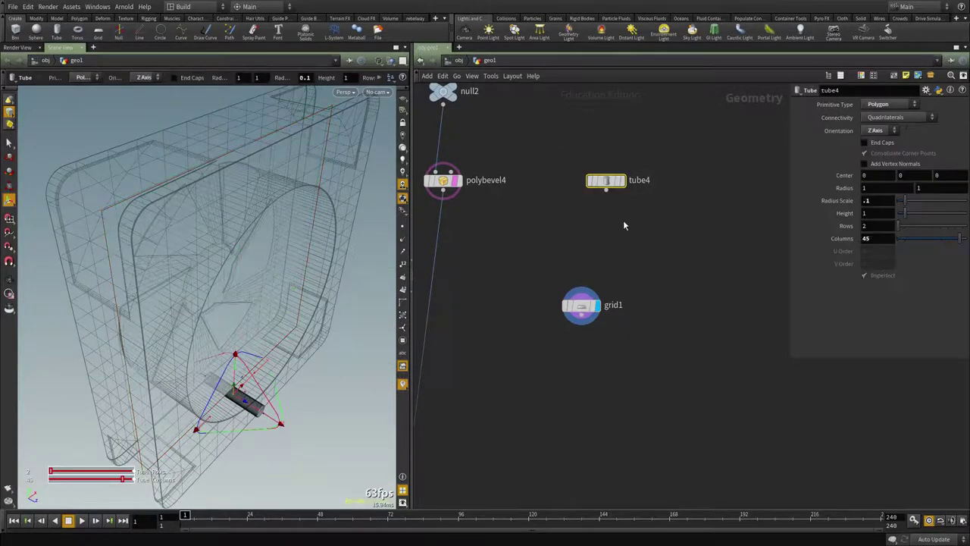
{"action": "middle_click_drag", "start_coordinate": [637, 402], "coordinate": [613, 351]}
{"action": "key", "text": "Tab"}
{"action": "type", "text": "copy"}
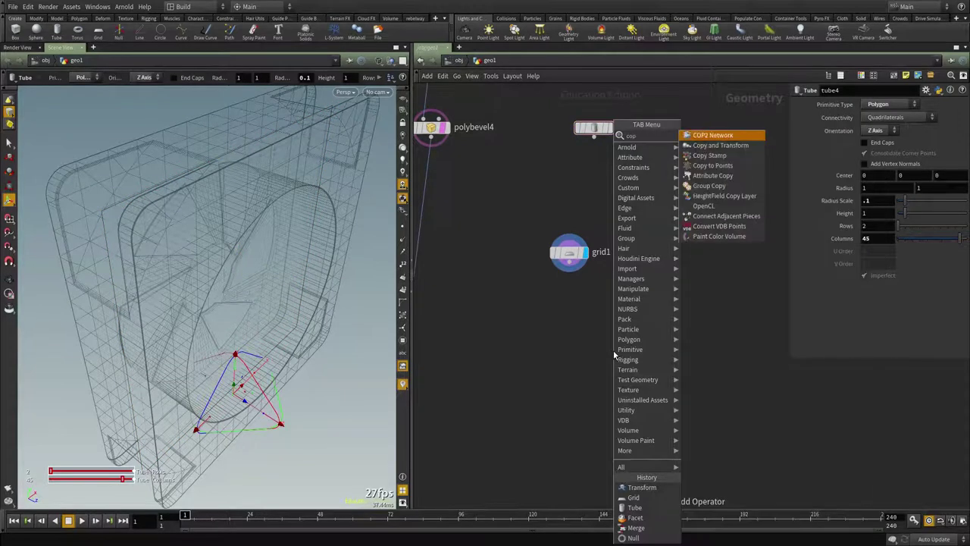
{"action": "key", "text": "Down"}
{"action": "key", "text": "Down"}
{"action": "key", "text": "Return"}
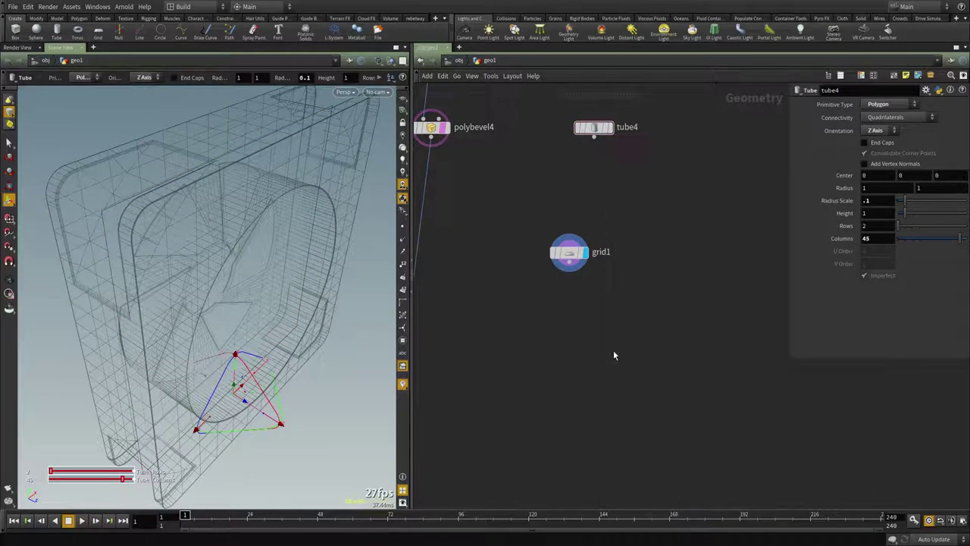
{"action": "left_click", "coordinate": [613, 350]}
{"action": "left_click", "coordinate": [605, 343]}
{"action": "left_click", "coordinate": [594, 135]}
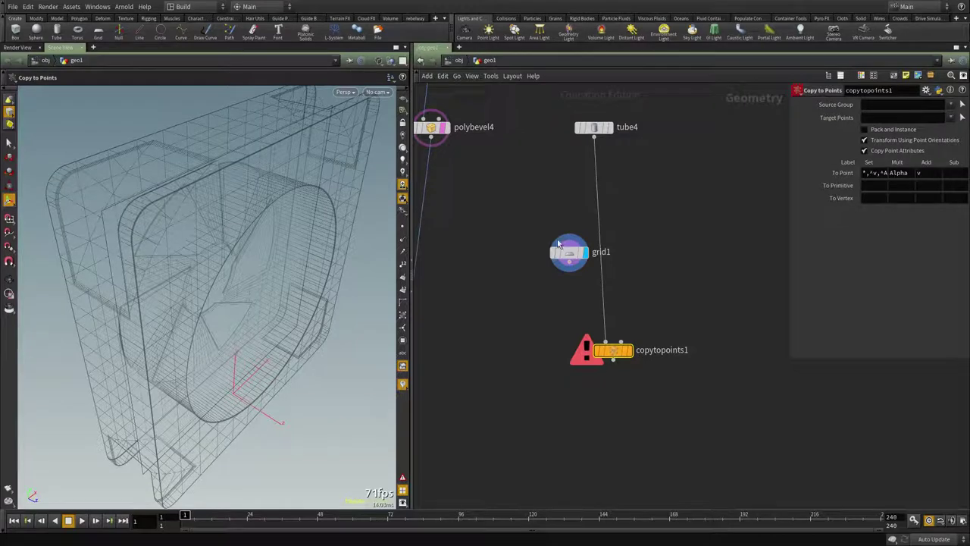
{"action": "left_click_drag", "start_coordinate": [569, 270], "coordinate": [630, 336]}
{"action": "left_click_drag", "start_coordinate": [570, 254], "coordinate": [663, 227]}
Step: Insert a Boolean node below polybevel4, wire copytopoints1 into its second input and display it
{"action": "left_click_drag", "start_coordinate": [304, 228], "coordinate": [114, 266], "text": "alt"}
{"action": "scroll", "coordinate": [635, 258], "scroll_direction": "down", "scroll_amount": 2}
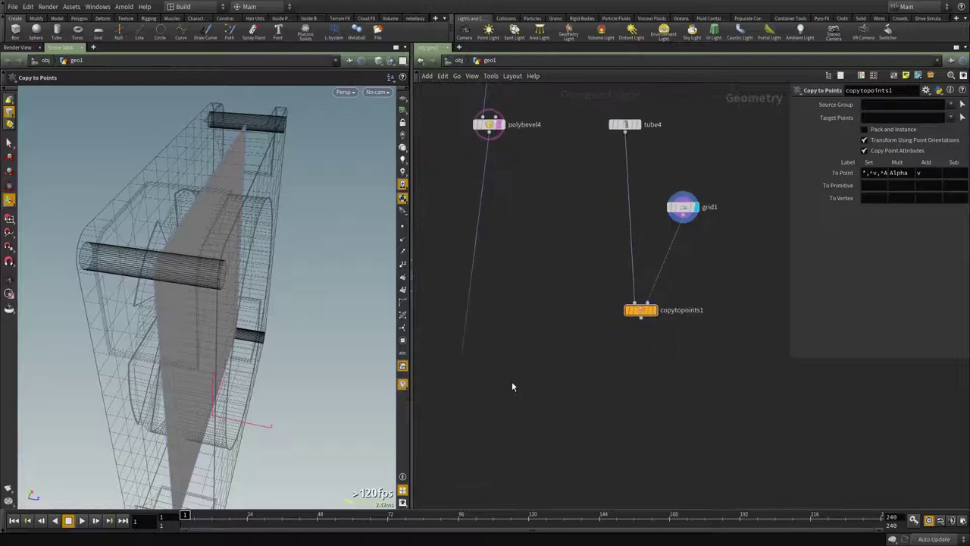
{"action": "key", "text": "Tab"}
{"action": "key", "text": "Return"}
{"action": "left_click_drag", "start_coordinate": [513, 385], "coordinate": [459, 375]}
{"action": "left_click", "coordinate": [470, 362]}
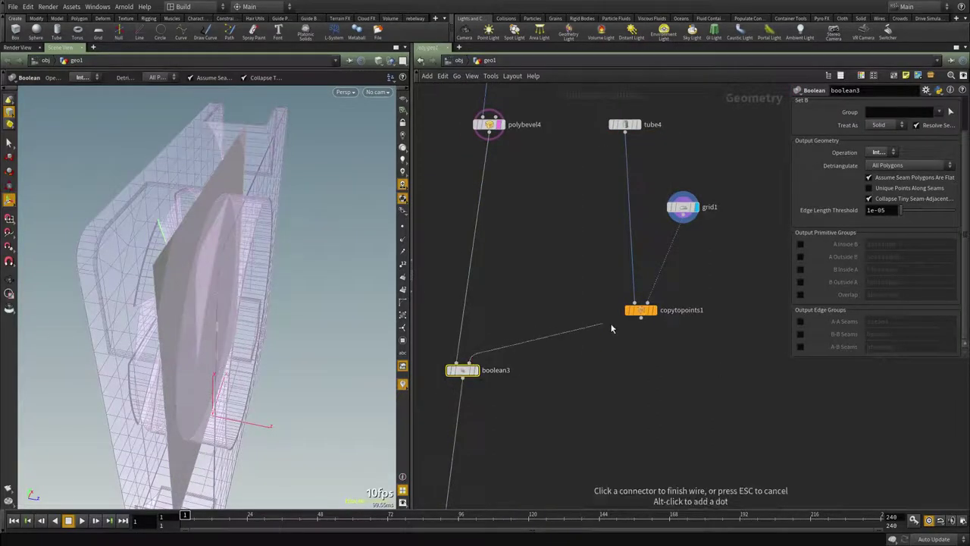
{"action": "left_click", "coordinate": [640, 317]}
{"action": "left_click", "coordinate": [475, 370]}
Step: Set the boolean3 operation to Union
{"action": "left_click_drag", "start_coordinate": [189, 291], "coordinate": [258, 292], "text": "alt"}
{"action": "middle_click_drag", "start_coordinate": [607, 384], "coordinate": [619, 399]}
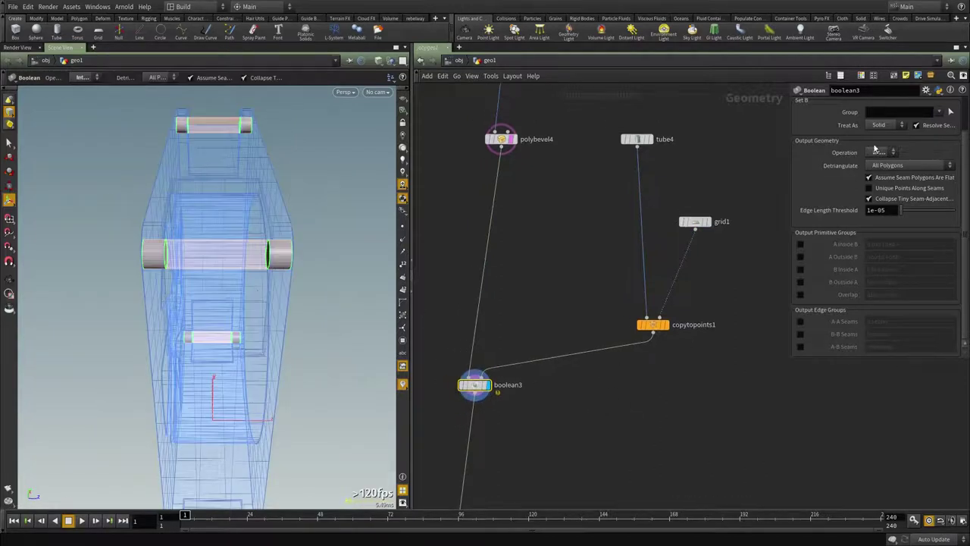
{"action": "left_click", "coordinate": [879, 152]}
{"action": "left_click", "coordinate": [881, 173]}
{"action": "left_click", "coordinate": [879, 152]}
{"action": "left_click", "coordinate": [877, 162]}
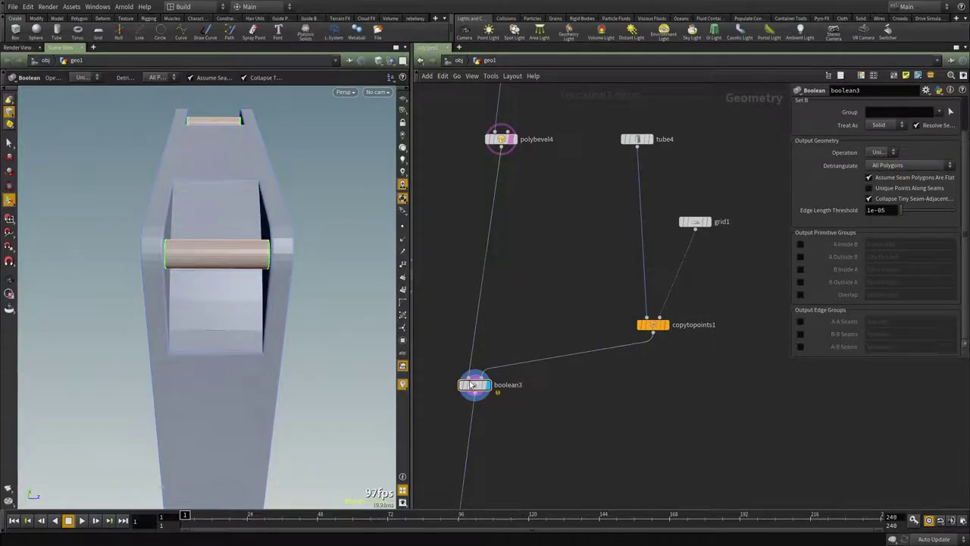
Step: Examine the joined corner rods and housing in wireframe and shaded display from several angles
{"action": "left_click_drag", "start_coordinate": [122, 296], "coordinate": [172, 305], "text": "alt"}
{"action": "mouse_move", "coordinate": [171, 305]}
{"action": "right_mouse_down", "text": "alt"}
{"action": "mouse_move", "coordinate": [189, 327]}
{"action": "mouse_move", "coordinate": [186, 318]}
{"action": "mouse_move", "coordinate": [227, 313]}
{"action": "mouse_move", "coordinate": [136, 329]}
{"action": "right_mouse_up", "text": "alt"}
{"action": "key", "text": "w"}
{"action": "key", "text": "w"}
{"action": "mouse_move", "coordinate": [137, 329]}
{"action": "left_mouse_down", "text": "alt"}
{"action": "mouse_move", "coordinate": [160, 346]}
{"action": "mouse_move", "coordinate": [296, 316]}
{"action": "mouse_move", "coordinate": [244, 318]}
{"action": "mouse_move", "coordinate": [301, 340]}
{"action": "mouse_move", "coordinate": [139, 333]}
{"action": "mouse_move", "coordinate": [147, 336]}
{"action": "left_mouse_up", "text": "alt"}
{"action": "key", "text": "w"}
{"action": "left_click_drag", "start_coordinate": [329, 326], "coordinate": [300, 328], "text": "alt"}
{"action": "key", "text": "w"}
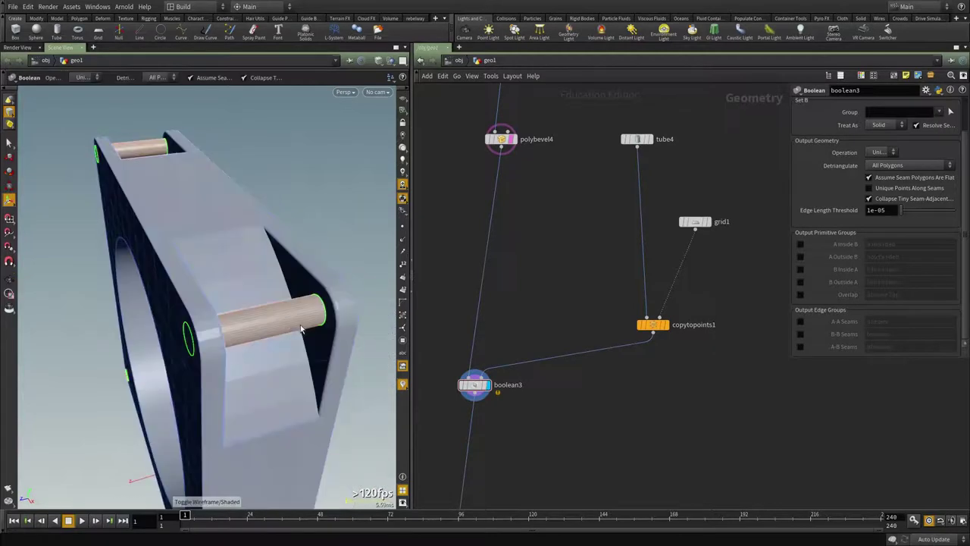
Step: Duplicate tube4 and copytopoints1, wire grid1 in as the copy's target points and display the new Copy to Points node
{"action": "scroll", "coordinate": [588, 389], "scroll_direction": "down", "scroll_amount": 3}
{"action": "scroll", "coordinate": [693, 390], "scroll_direction": "up", "scroll_amount": 3}
{"action": "middle_click_drag", "start_coordinate": [668, 379], "coordinate": [659, 410]}
{"action": "left_click_drag", "start_coordinate": [663, 413], "coordinate": [513, 225]}
{"action": "key", "text": "ctrl+c"}
{"action": "left_click_drag", "start_coordinate": [565, 410], "coordinate": [485, 149]}
{"action": "key", "text": "ctrl+c"}
{"action": "key", "text": "ctrl+v"}
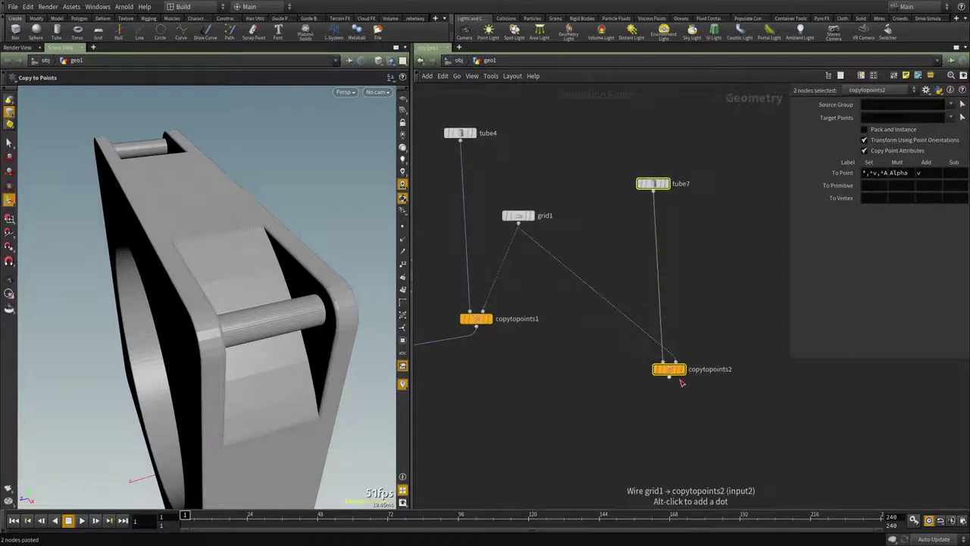
{"action": "left_click", "coordinate": [681, 370]}
Step: Turn on end caps for the duplicated tube and make it thinner and longer so its copies pass through the housing
{"action": "left_click", "coordinate": [648, 180]}
{"action": "left_click", "coordinate": [887, 142]}
{"action": "middle_click_drag", "start_coordinate": [873, 201], "coordinate": [905, 213]}
Step: Duplicate boolean3, insert the copy below it and wire the second Copy to Points node into its second input
{"action": "scroll", "coordinate": [716, 386], "scroll_direction": "down", "scroll_amount": 3}
{"action": "middle_click_drag", "start_coordinate": [671, 411], "coordinate": [650, 331]}
{"action": "scroll", "coordinate": [470, 323], "scroll_direction": "up", "scroll_amount": 2}
{"action": "left_click_drag", "start_coordinate": [449, 300], "coordinate": [472, 339]}
{"action": "key", "text": "ctrl+c"}
{"action": "key", "text": "ctrl+v"}
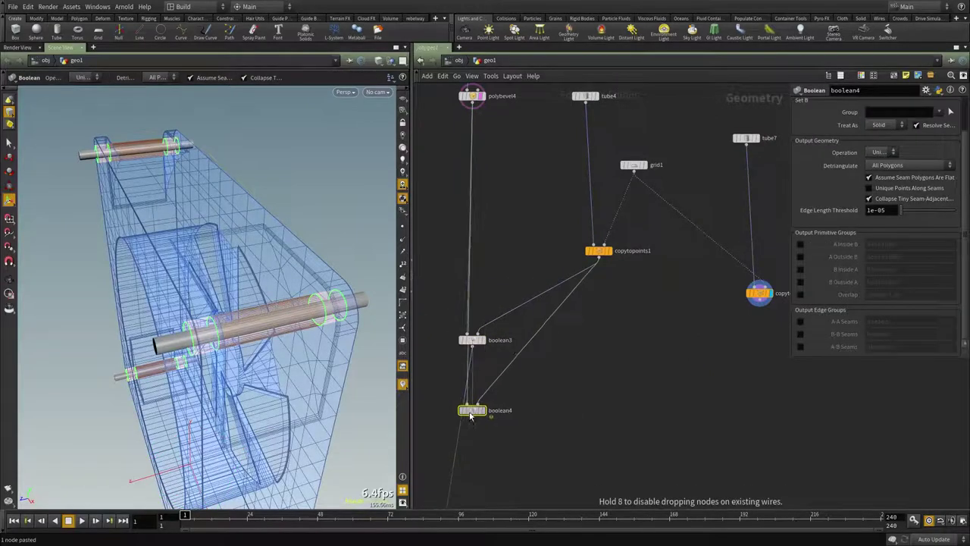
{"action": "left_click", "coordinate": [470, 410]}
{"action": "left_click_drag", "start_coordinate": [571, 362], "coordinate": [759, 304]}
{"action": "middle_click_drag", "start_coordinate": [616, 388], "coordinate": [697, 336]}
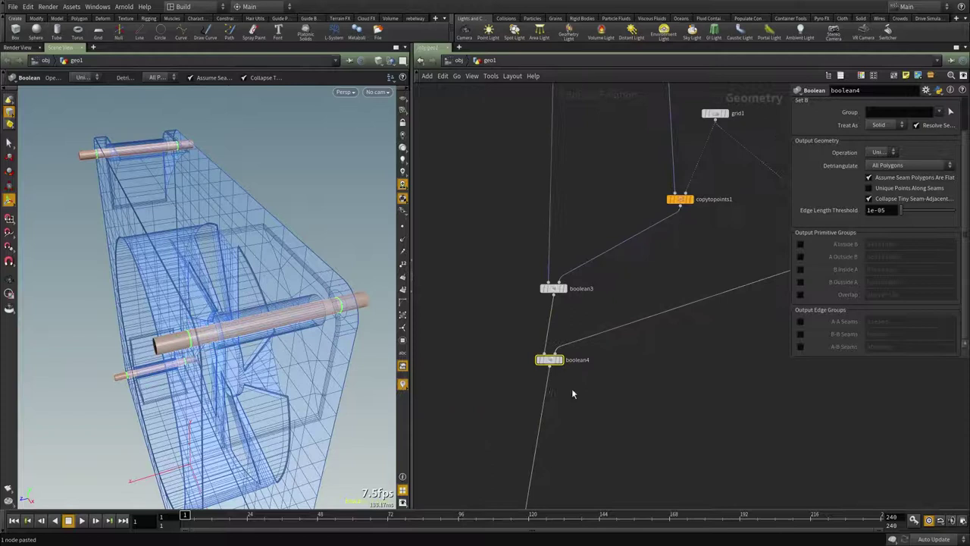
Step: Display boolean4 and set its operation to Subtract so the thin tubes cut screw holes through the corner rods
{"action": "left_click", "coordinate": [558, 361]}
{"action": "middle_click", "coordinate": [550, 360]}
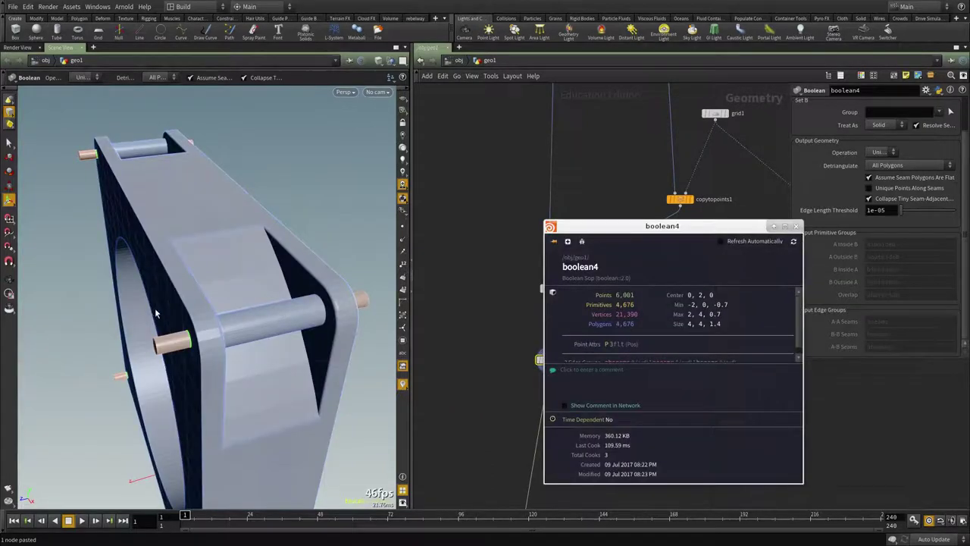
{"action": "left_click", "coordinate": [879, 152]}
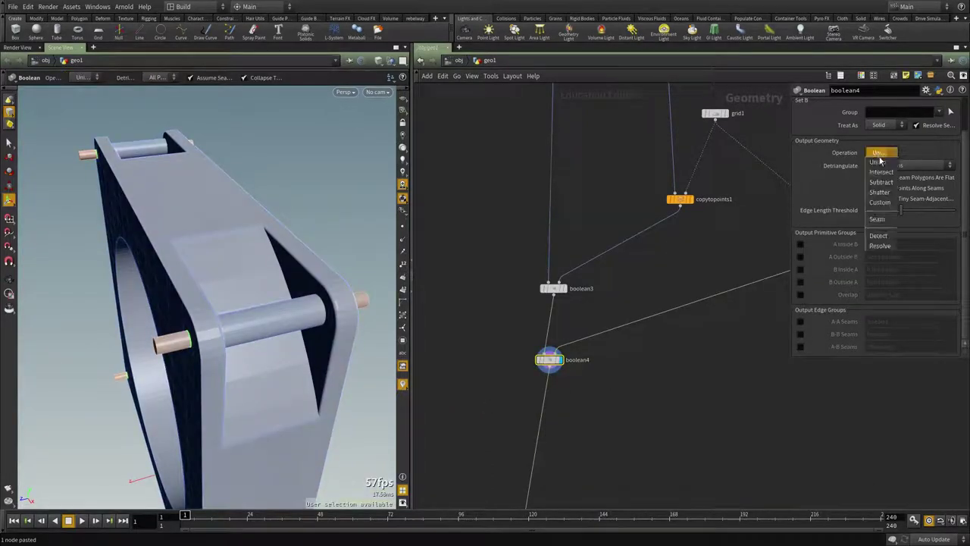
{"action": "left_click", "coordinate": [879, 183]}
Step: Examine the screw hole in the housing's corner in shaded and wireframe display from several angles
{"action": "left_click_drag", "start_coordinate": [207, 345], "coordinate": [184, 308], "text": "alt"}
{"action": "middle_click_drag", "start_coordinate": [184, 307], "coordinate": [226, 360], "text": "alt"}
{"action": "left_click_drag", "start_coordinate": [225, 359], "coordinate": [294, 335], "text": "alt"}
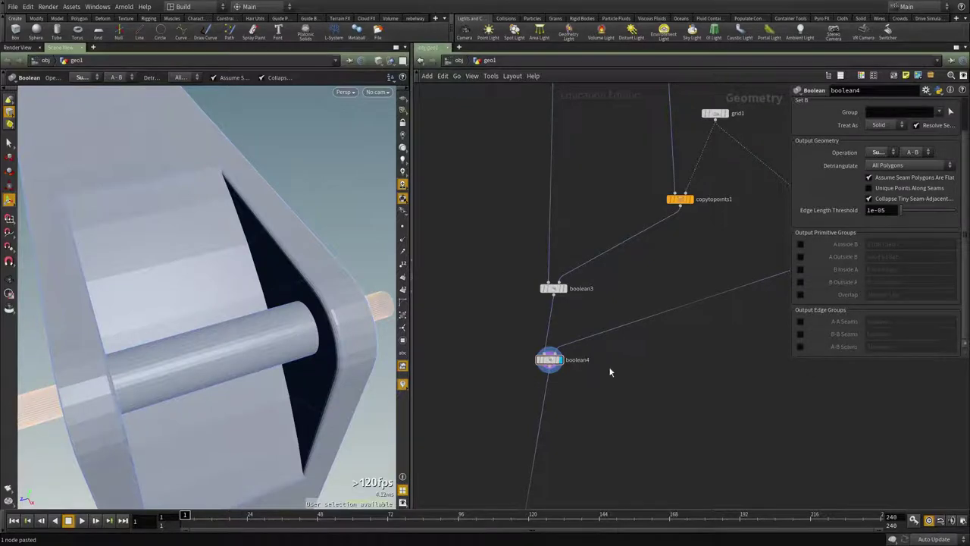
{"action": "key", "text": "s"}
{"action": "left_click_drag", "start_coordinate": [78, 335], "coordinate": [275, 320], "text": "alt"}
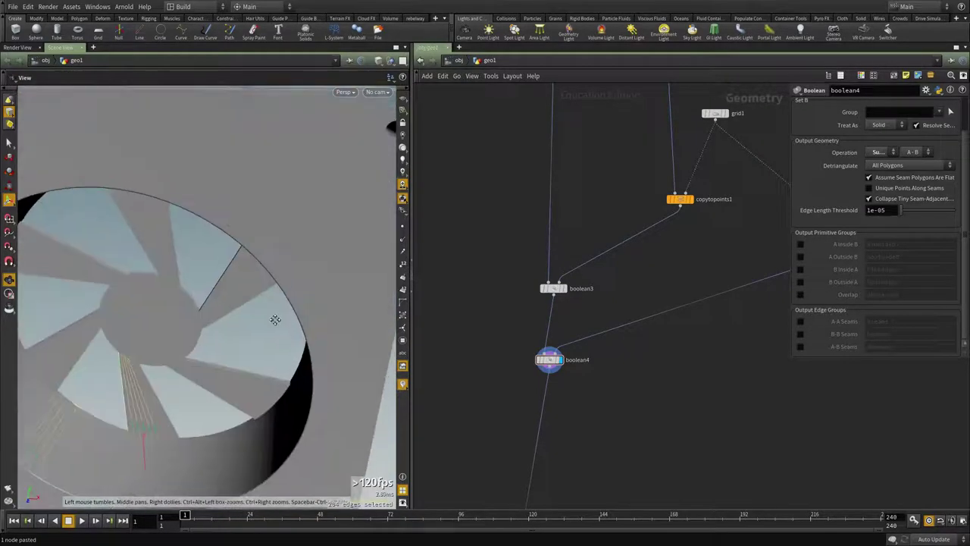
{"action": "right_click_drag", "start_coordinate": [275, 320], "coordinate": [309, 279], "text": "alt"}
{"action": "left_click_drag", "start_coordinate": [308, 278], "coordinate": [289, 301], "text": "alt"}
{"action": "right_click_drag", "start_coordinate": [289, 301], "coordinate": [179, 320], "text": "alt"}
{"action": "key", "text": "w"}
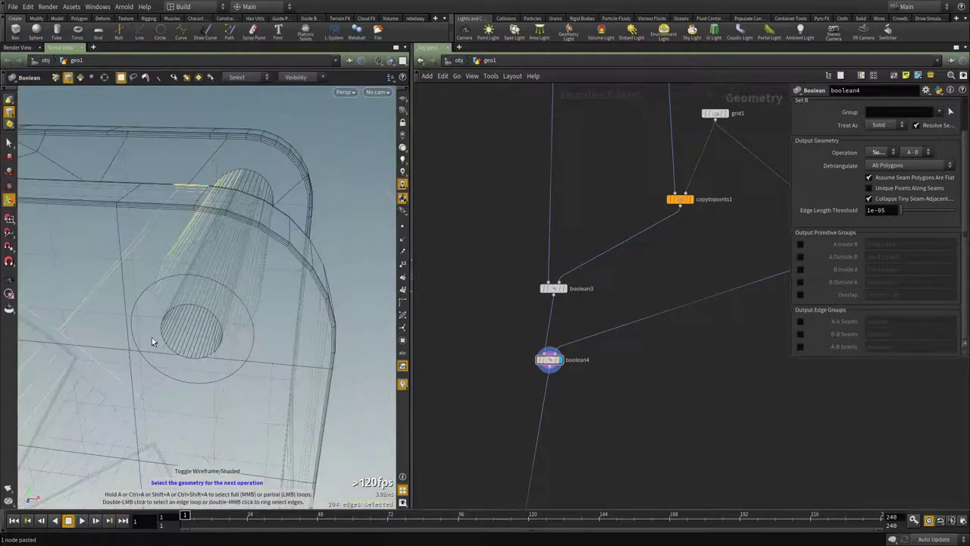
Step: Shorten tube4 to a height of 0.97 so the rod ends stay within the housing's outer faces
{"action": "middle_click_drag", "start_coordinate": [703, 369], "coordinate": [614, 435]}
{"action": "scroll", "coordinate": [613, 435], "scroll_direction": "down", "scroll_amount": 2}
{"action": "scroll", "coordinate": [653, 229], "scroll_direction": "up", "scroll_amount": 2}
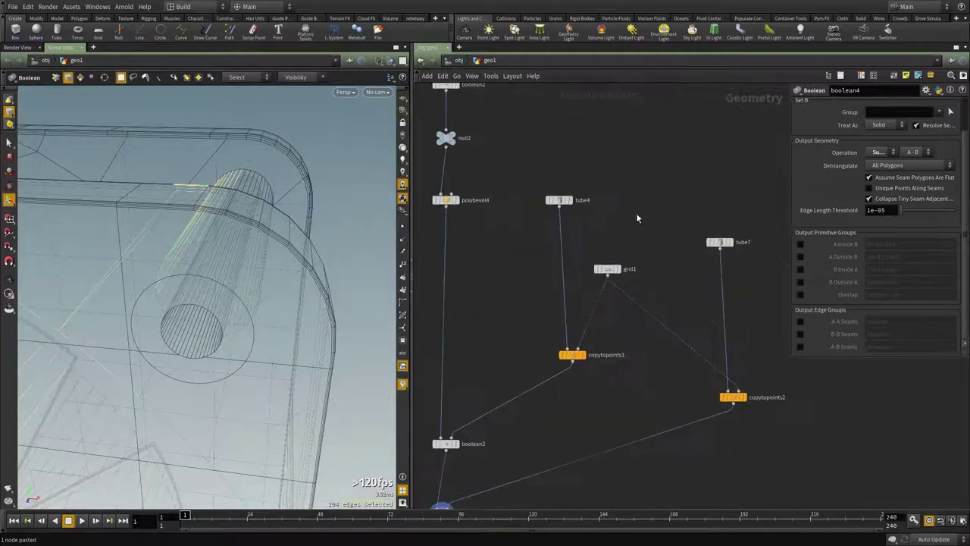
{"action": "left_click", "coordinate": [561, 200]}
{"action": "mouse_move", "coordinate": [881, 213]}
{"action": "middle_mouse_down"}
{"action": "mouse_move", "coordinate": [860, 230]}
{"action": "mouse_move", "coordinate": [870, 218]}
{"action": "middle_mouse_up"}
{"action": "left_click_drag", "start_coordinate": [301, 272], "coordinate": [206, 324], "text": "alt"}
{"action": "scroll", "coordinate": [249, 273], "scroll_direction": "down", "scroll_amount": 4}
{"action": "key", "text": "Return"}
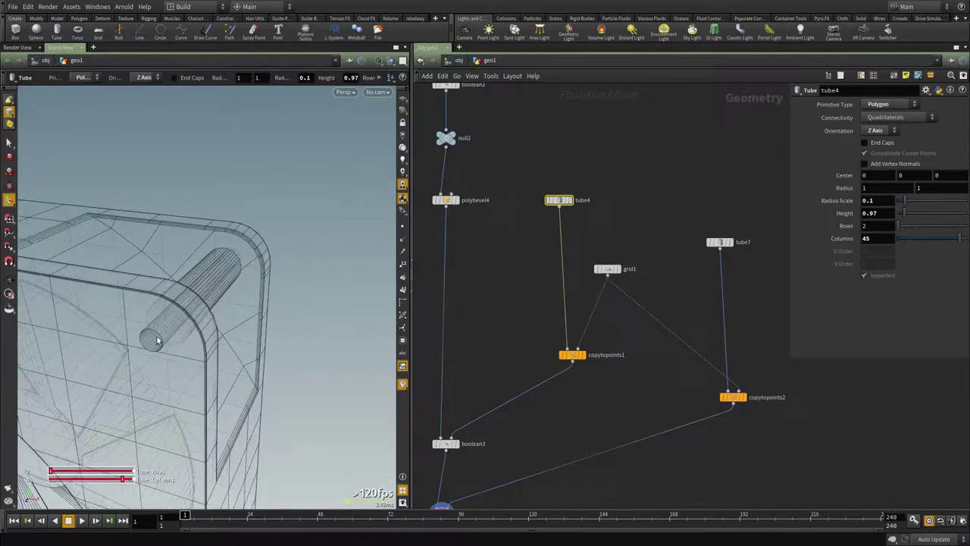
Step: Turn on the A-B Seams output edge group for boolean4, named abseams
{"action": "middle_click_drag", "start_coordinate": [628, 395], "coordinate": [709, 248]}
{"action": "scroll", "coordinate": [636, 396], "scroll_direction": "down", "scroll_amount": 1}
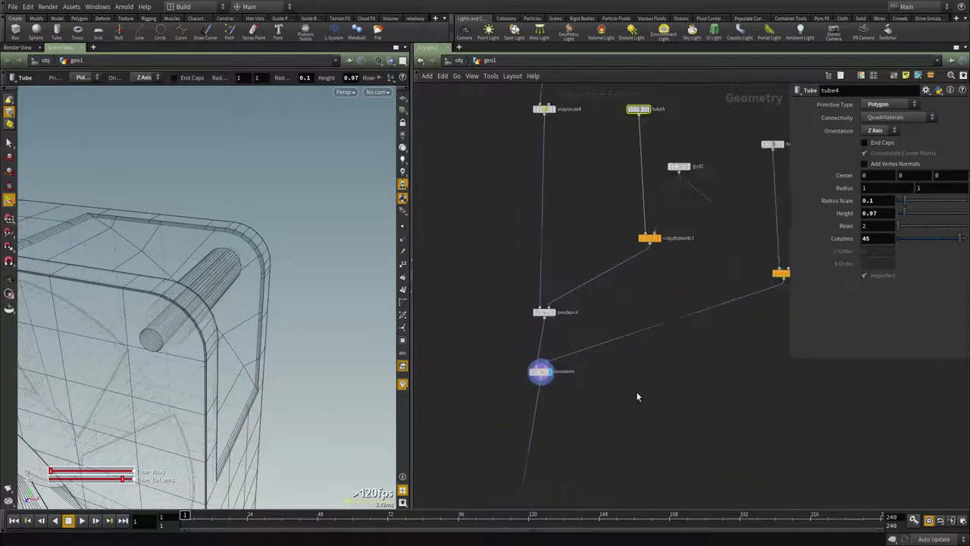
{"action": "scroll", "coordinate": [635, 392], "scroll_direction": "up", "scroll_amount": 1}
{"action": "left_click", "coordinate": [521, 368]}
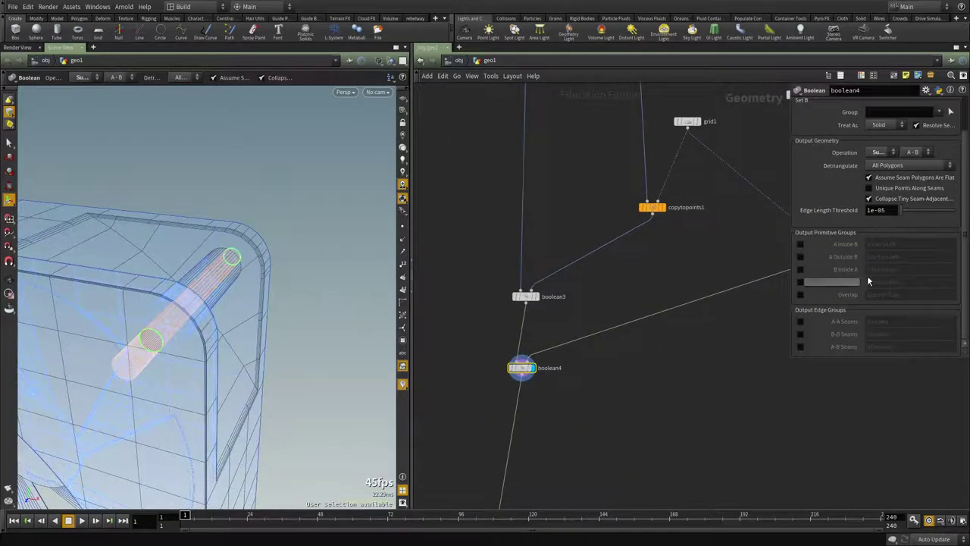
{"action": "left_click", "coordinate": [800, 348]}
Step: Insert a Group Delete node between boolean3 and boolean4 to clear the existing groups
{"action": "middle_click_drag", "start_coordinate": [563, 227], "coordinate": [572, 311]}
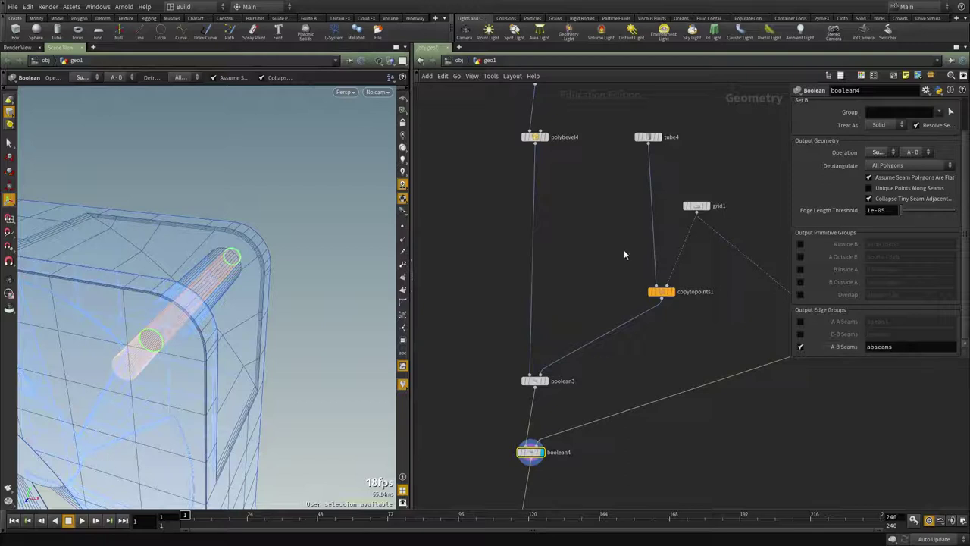
{"action": "key", "text": "Tab"}
{"action": "type", "text": "dele"}
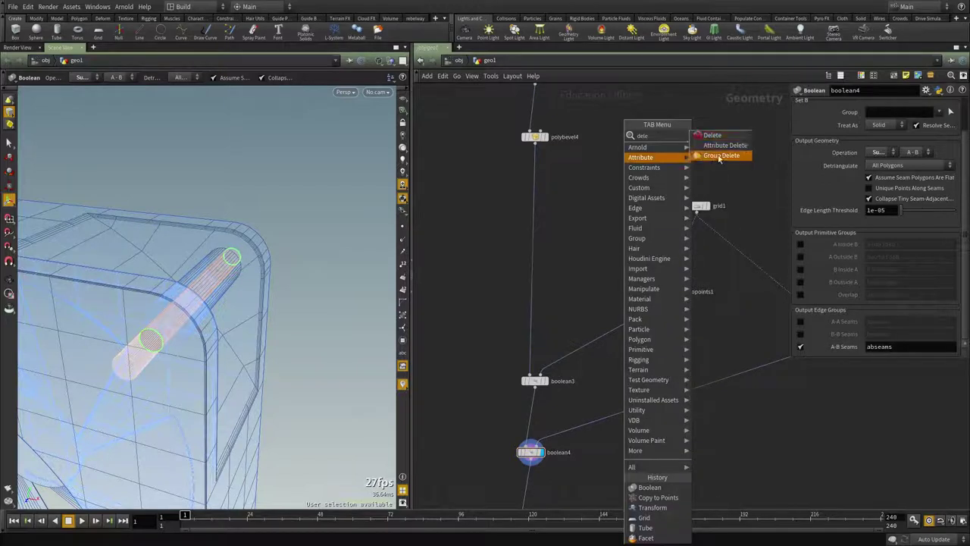
{"action": "left_click", "coordinate": [719, 156]}
{"action": "left_click", "coordinate": [551, 418]}
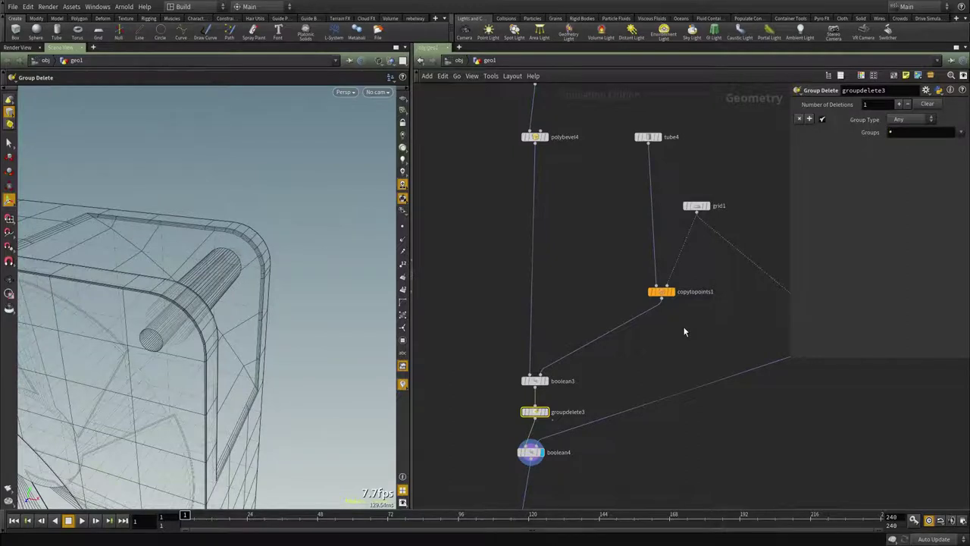
{"action": "middle_click_drag", "start_coordinate": [644, 452], "coordinate": [646, 374]}
{"action": "left_click_drag", "start_coordinate": [618, 401], "coordinate": [538, 381]}
Step: Insert a PolyBevel node below boolean4, limit it to the abseams group and display it
{"action": "middle_click_drag", "start_coordinate": [611, 436], "coordinate": [607, 382]}
{"action": "key", "text": "Tab"}
{"action": "type", "text": "bev"}
{"action": "key", "text": "Return"}
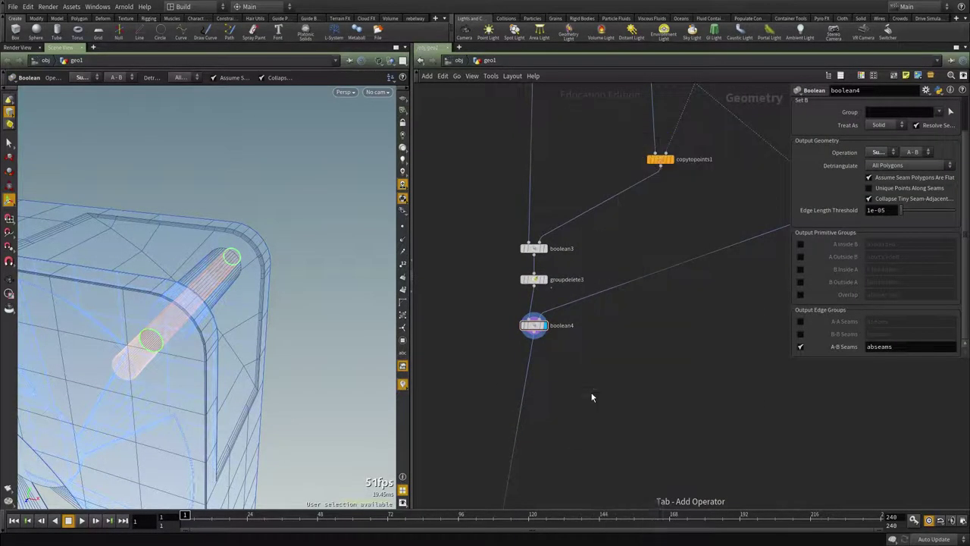
{"action": "left_click", "coordinate": [591, 395]}
{"action": "left_click_drag", "start_coordinate": [592, 396], "coordinate": [532, 369]}
{"action": "left_click", "coordinate": [541, 369]}
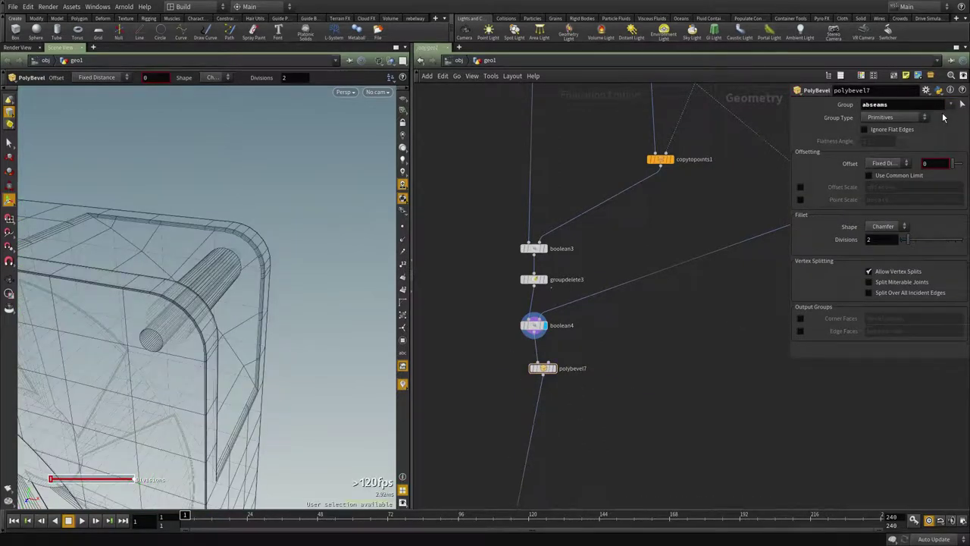
{"action": "middle_click_drag", "start_coordinate": [559, 373], "coordinate": [562, 354]}
{"action": "left_click", "coordinate": [556, 347]}
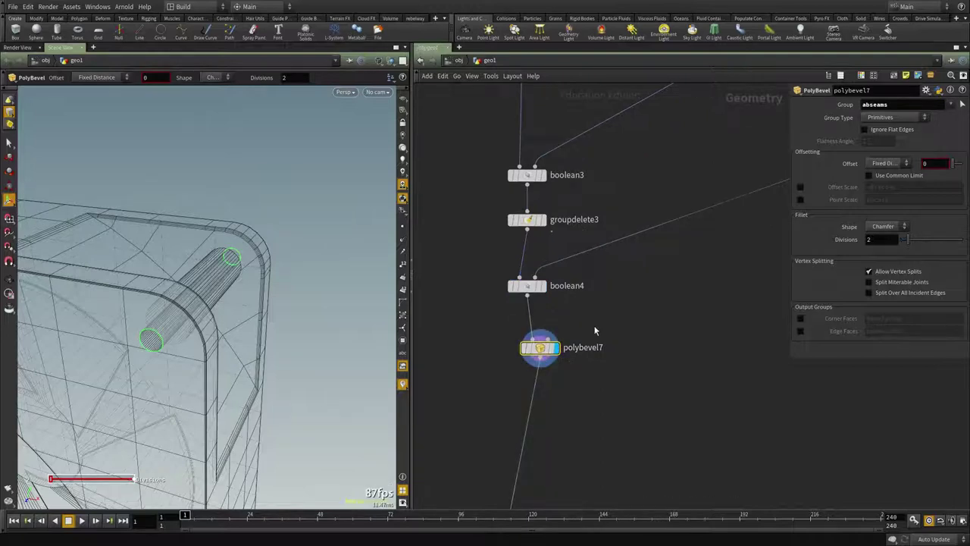
Step: Set the screw hole bevel's offset to 0.001 with a Round shape and 4 divisions
{"action": "type", "text": ".001"}
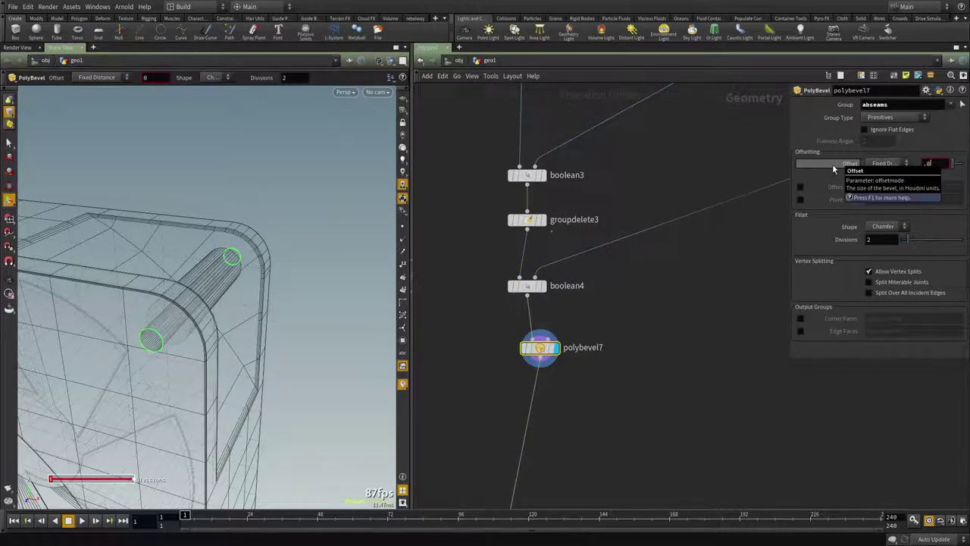
{"action": "key", "text": "Return"}
{"action": "left_click", "coordinate": [883, 225]}
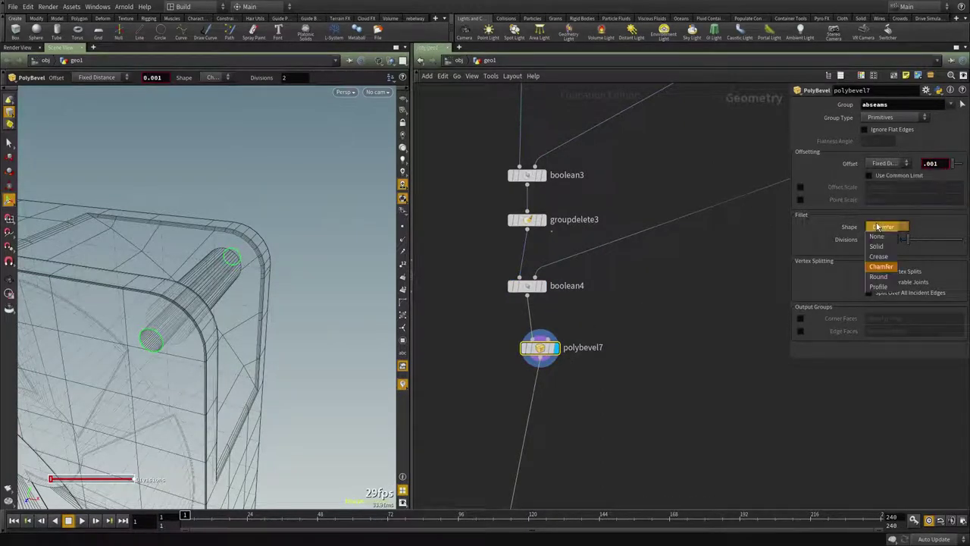
{"action": "left_click", "coordinate": [879, 281]}
{"action": "key", "text": "Return"}
{"action": "middle_click_drag", "start_coordinate": [743, 409], "coordinate": [765, 386]}
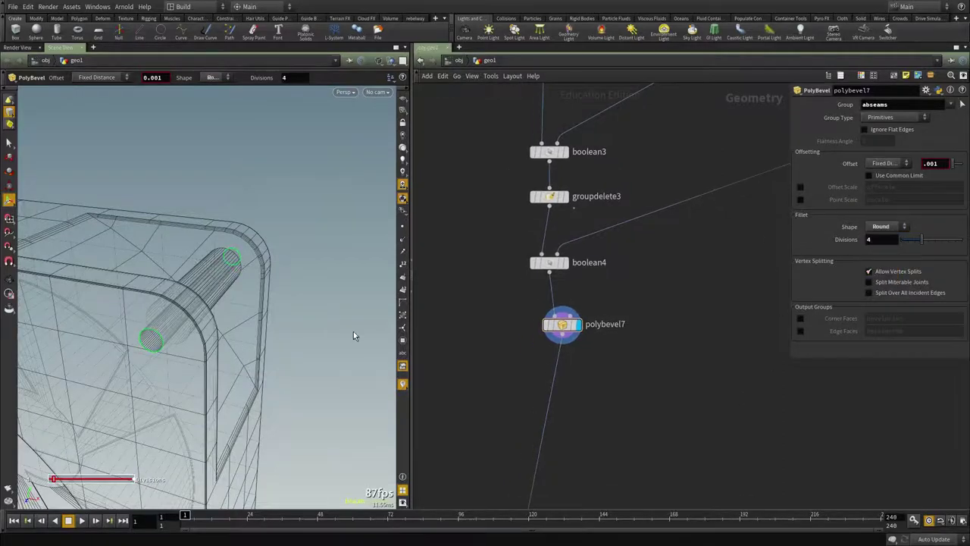
Step: Inspect the hole's rim up close and enlarge the bevel offset, trying 0.01 before settling on 0.005
{"action": "right_click_drag", "start_coordinate": [133, 356], "coordinate": [158, 353], "text": "alt"}
{"action": "middle_click_drag", "start_coordinate": [158, 353], "coordinate": [206, 328], "text": "alt"}
{"action": "right_click_drag", "start_coordinate": [205, 329], "coordinate": [241, 323], "text": "alt"}
{"action": "middle_click_drag", "start_coordinate": [242, 322], "coordinate": [255, 309], "text": "alt"}
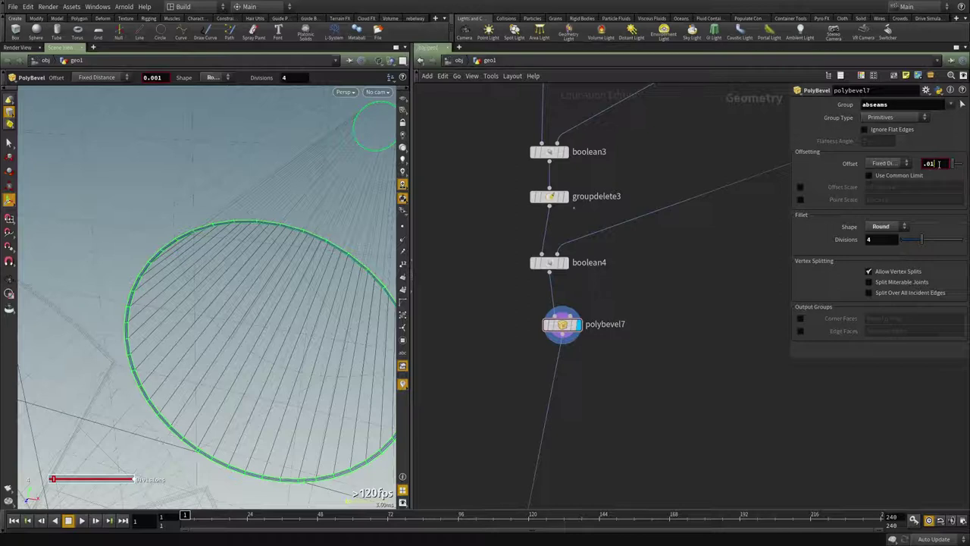
{"action": "key", "text": "Return"}
{"action": "type", "text": "5"}
{"action": "key", "text": "Return"}
Step: Examine the bevelled screw hole in shaded display from several angles and distances
{"action": "key", "text": "w"}
{"action": "right_click_drag", "start_coordinate": [253, 301], "coordinate": [220, 344], "text": "alt"}
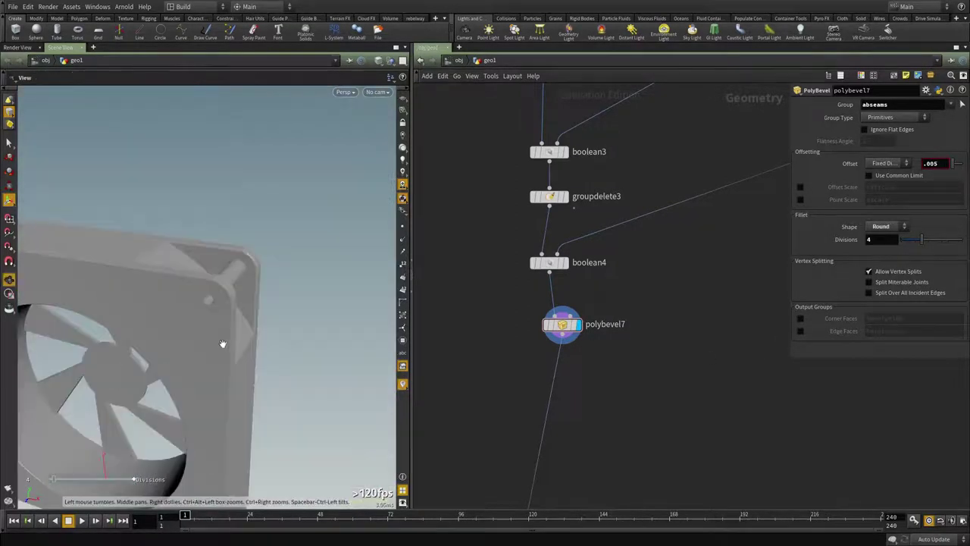
{"action": "left_click_drag", "start_coordinate": [221, 344], "coordinate": [217, 270], "text": "alt"}
{"action": "right_click_drag", "start_coordinate": [217, 270], "coordinate": [304, 295], "text": "alt"}
{"action": "left_click_drag", "start_coordinate": [306, 295], "coordinate": [297, 325], "text": "alt"}
{"action": "right_click_drag", "start_coordinate": [297, 324], "coordinate": [291, 306], "text": "alt"}
{"action": "left_click_drag", "start_coordinate": [290, 306], "coordinate": [308, 305], "text": "alt"}
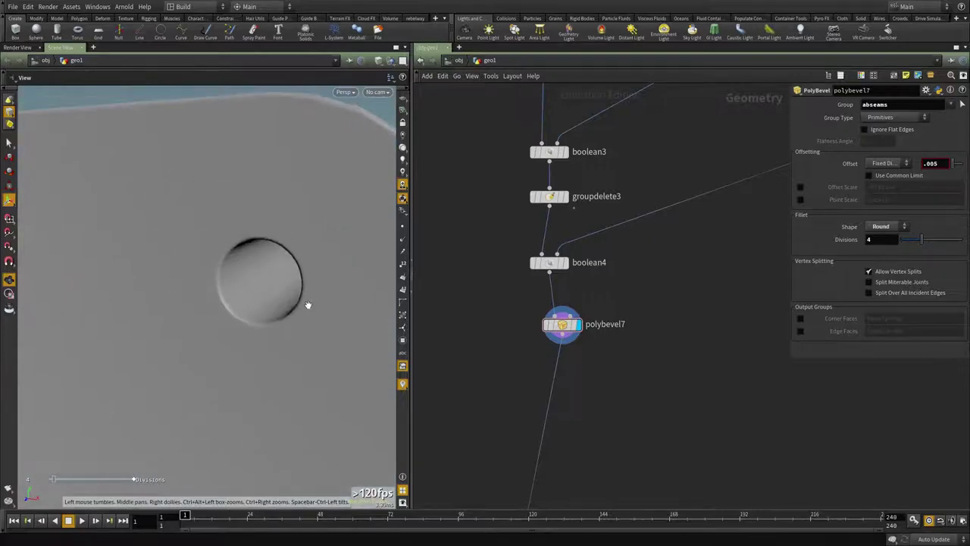
{"action": "right_click_drag", "start_coordinate": [308, 305], "coordinate": [257, 301], "text": "alt"}
Step: Compare the hole's bevel in Smooth Shaded and Flat Shaded display around the housing's corner
{"action": "left_click", "coordinate": [380, 60]}
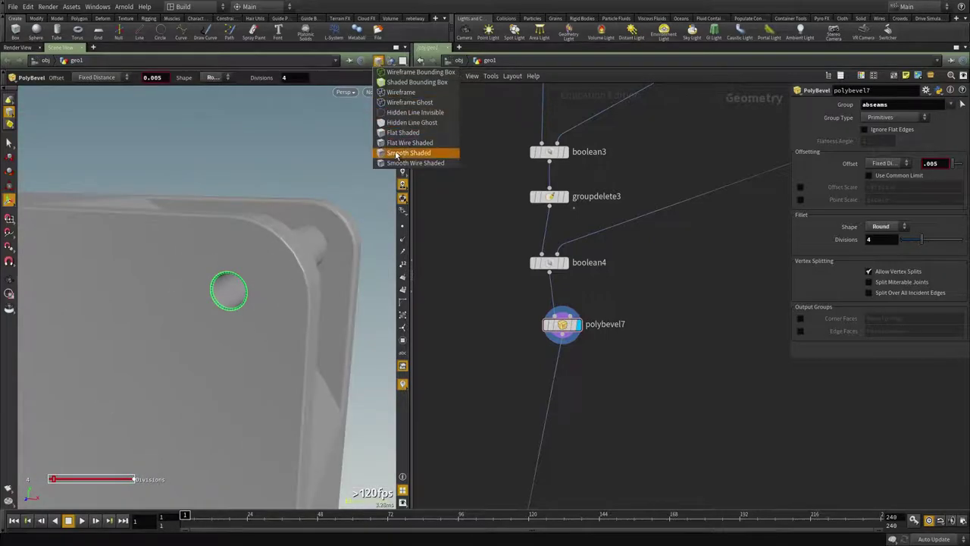
{"action": "left_click", "coordinate": [392, 154]}
{"action": "left_click_drag", "start_coordinate": [250, 277], "coordinate": [266, 260], "text": "alt"}
{"action": "right_click_drag", "start_coordinate": [266, 260], "coordinate": [296, 259], "text": "alt"}
{"action": "mouse_move", "coordinate": [295, 259]}
{"action": "left_mouse_down"}
{"action": "mouse_move", "coordinate": [212, 318]}
{"action": "mouse_move", "coordinate": [281, 368]}
{"action": "mouse_move", "coordinate": [368, 392]}
{"action": "mouse_move", "coordinate": [321, 319]}
{"action": "mouse_move", "coordinate": [197, 294]}
{"action": "mouse_move", "coordinate": [299, 301]}
{"action": "mouse_move", "coordinate": [324, 282]}
{"action": "left_mouse_up"}
{"action": "left_click", "coordinate": [381, 61]}
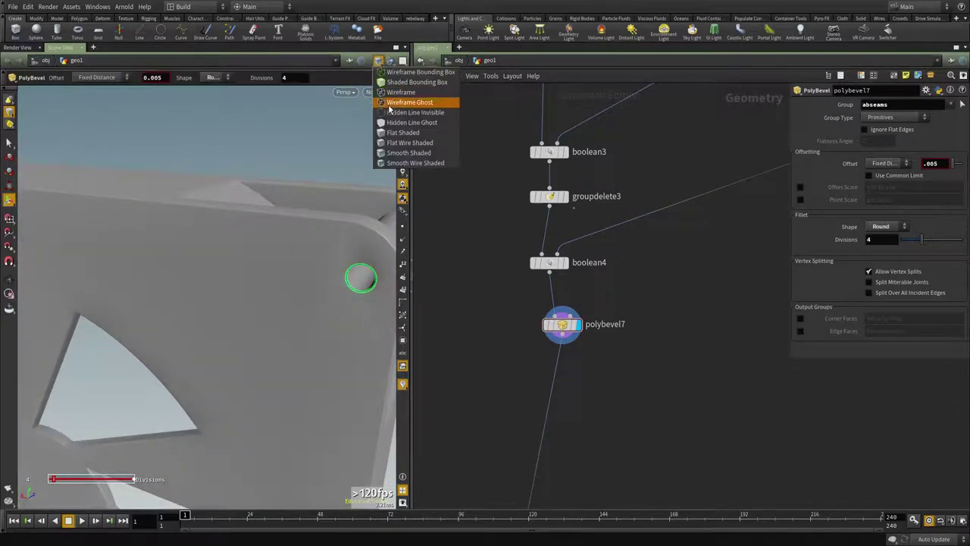
{"action": "left_click", "coordinate": [398, 133]}
{"action": "mouse_move", "coordinate": [282, 269]}
{"action": "right_mouse_down", "text": "alt"}
{"action": "mouse_move", "coordinate": [253, 271]}
{"action": "mouse_move", "coordinate": [212, 315]}
{"action": "right_mouse_up", "text": "alt"}
{"action": "middle_click_drag", "start_coordinate": [212, 315], "coordinate": [270, 272], "text": "alt"}
{"action": "mouse_move", "coordinate": [270, 273]}
{"action": "left_mouse_down", "text": "alt"}
{"action": "mouse_move", "coordinate": [389, 290]}
{"action": "mouse_move", "coordinate": [268, 290]}
{"action": "left_mouse_up", "text": "alt"}
Step: Display the final facet3 node and view the complete fan with its housing
{"action": "scroll", "coordinate": [671, 356], "scroll_direction": "down", "scroll_amount": 3}
{"action": "middle_click_drag", "start_coordinate": [661, 369], "coordinate": [697, 182]}
{"action": "scroll", "coordinate": [672, 328], "scroll_direction": "down", "scroll_amount": 4}
{"action": "middle_click_drag", "start_coordinate": [666, 391], "coordinate": [644, 253]}
{"action": "scroll", "coordinate": [606, 363], "scroll_direction": "up", "scroll_amount": 5}
{"action": "left_click", "coordinate": [571, 374]}
{"action": "left_click_drag", "start_coordinate": [241, 269], "coordinate": [185, 281]}
{"action": "scroll", "coordinate": [682, 334], "scroll_direction": "down", "scroll_amount": 6}
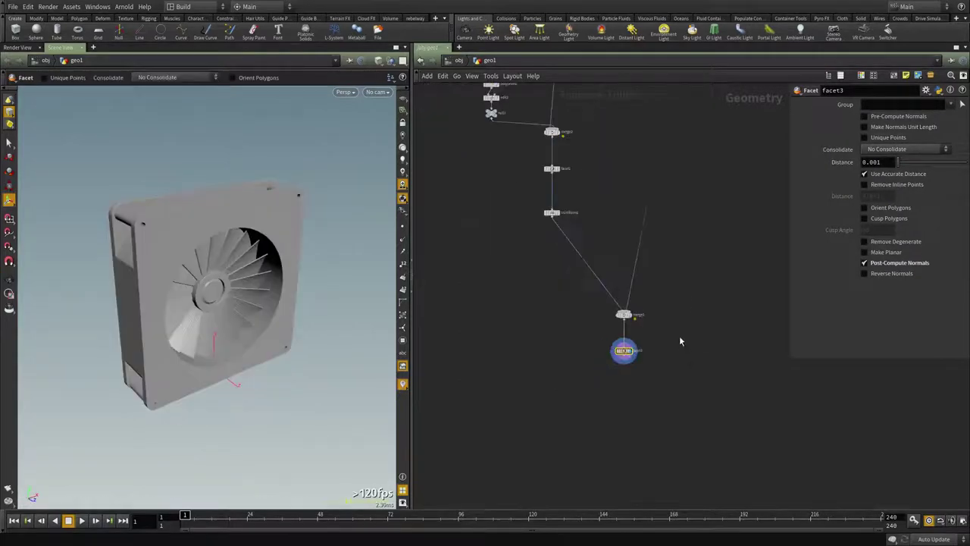
Step: Display the file1 node containing final_fan.bgeo.sc and examine the finished reference fan
{"action": "middle_click_drag", "start_coordinate": [530, 228], "coordinate": [629, 496]}
{"action": "middle_click_drag", "start_coordinate": [625, 133], "coordinate": [658, 342]}
{"action": "scroll", "coordinate": [659, 342], "scroll_direction": "up", "scroll_amount": 6}
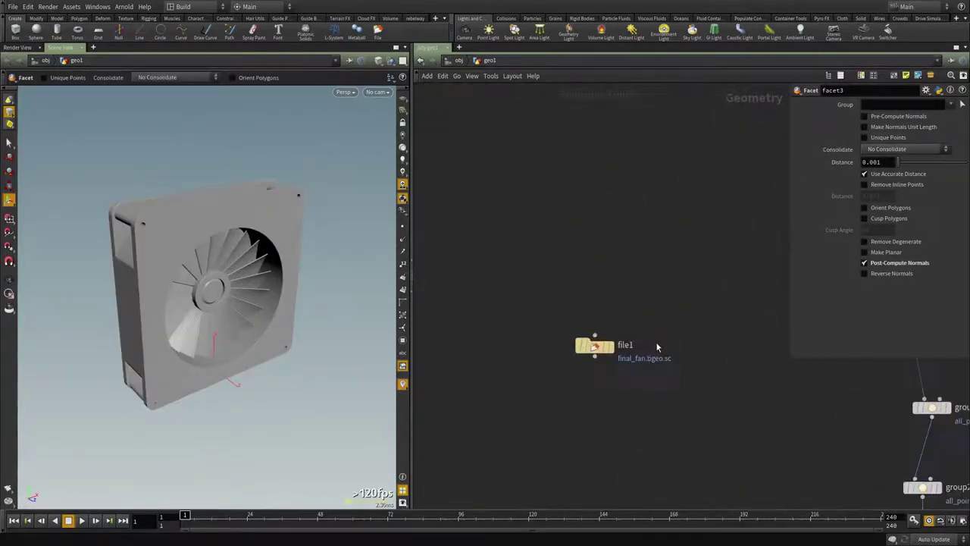
{"action": "left_click", "coordinate": [589, 351]}
{"action": "left_click", "coordinate": [566, 354]}
{"action": "left_click_drag", "start_coordinate": [199, 318], "coordinate": [309, 302]}
{"action": "left_click_drag", "start_coordinate": [260, 328], "coordinate": [267, 304]}
Step: Save the current scene file
{"action": "scroll", "coordinate": [636, 400], "scroll_direction": "down", "scroll_amount": 3}
{"action": "scroll", "coordinate": [644, 414], "scroll_direction": "down", "scroll_amount": 4}
{"action": "middle_click_drag", "start_coordinate": [533, 463], "coordinate": [485, 297]}
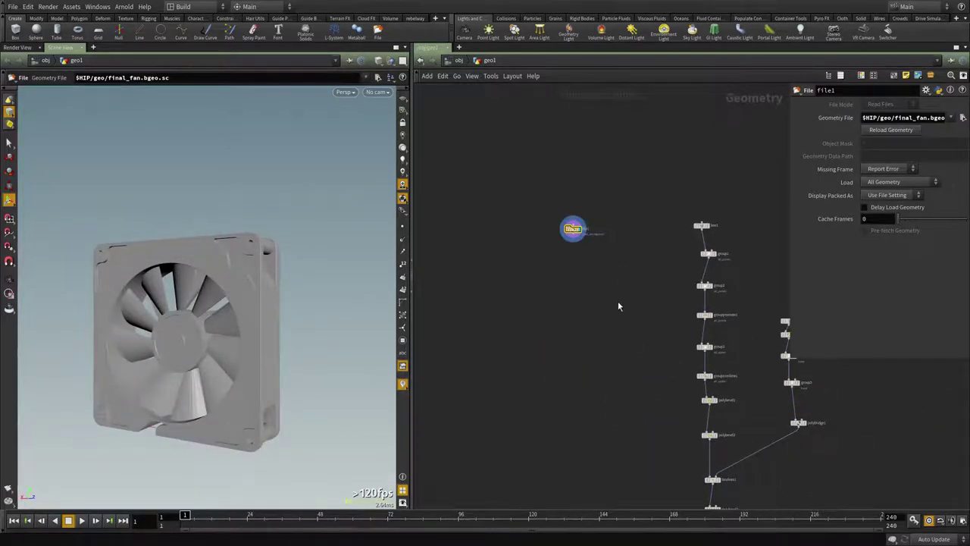
{"action": "scroll", "coordinate": [617, 306], "scroll_direction": "down", "scroll_amount": 2}
{"action": "key", "text": "ctrl+s"}
{"action": "key", "text": "h"}
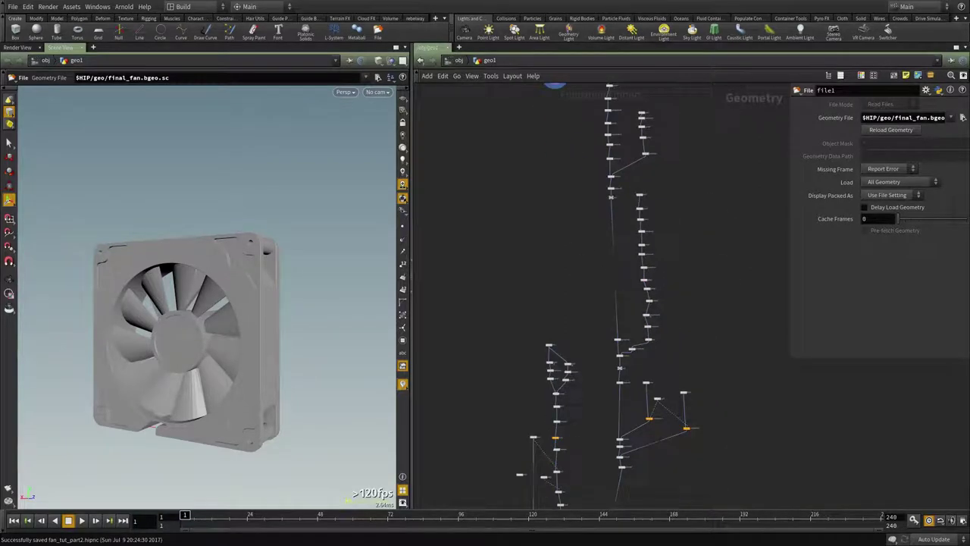
Step: Add a new Grid node with 3 rows and 3 columns and display it in a wireframe top view
{"action": "scroll", "coordinate": [682, 348], "scroll_direction": "down", "scroll_amount": 2}
{"action": "scroll", "coordinate": [538, 345], "scroll_direction": "up", "scroll_amount": 3}
{"action": "key", "text": "Tab"}
{"action": "key", "text": "Escape"}
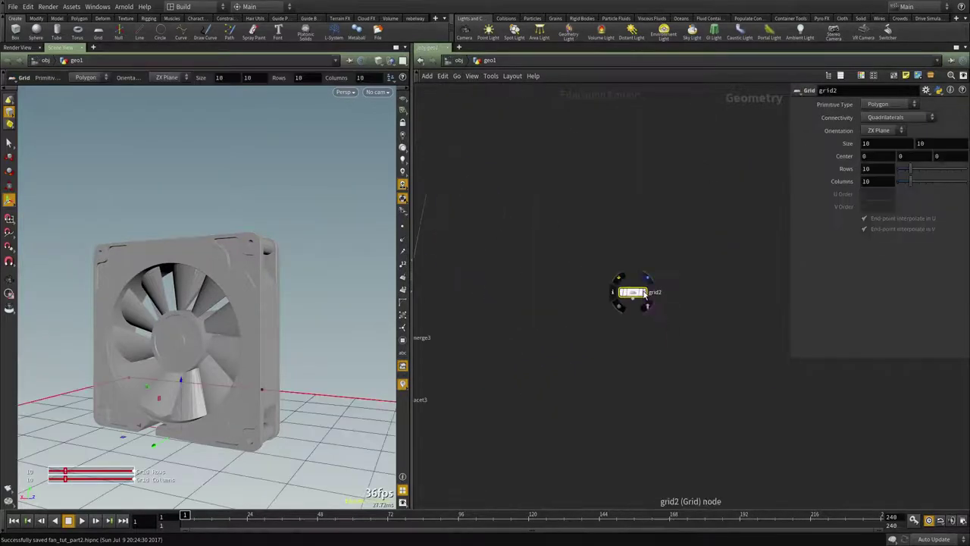
{"action": "left_click", "coordinate": [643, 293]}
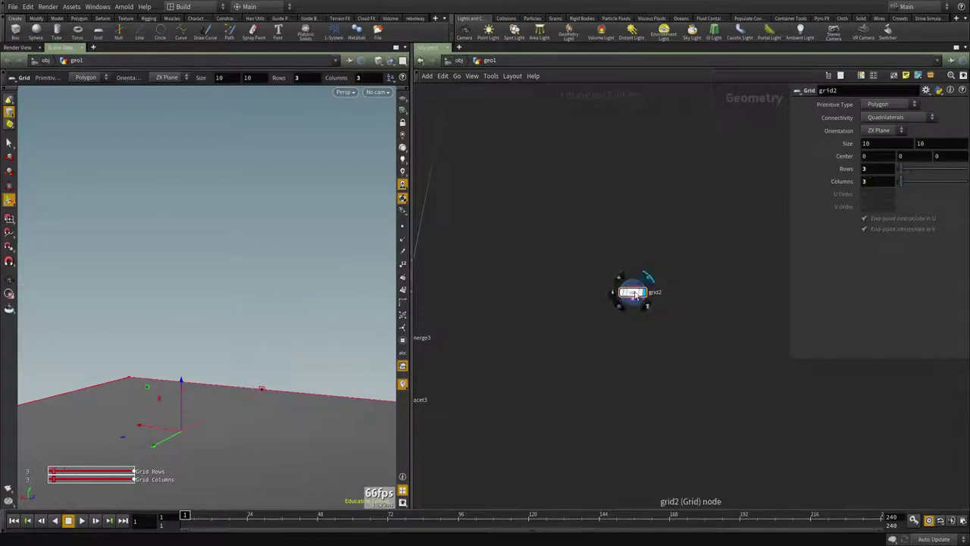
{"action": "key", "text": "space+g"}
{"action": "key", "text": "space+2"}
{"action": "key", "text": "Return"}
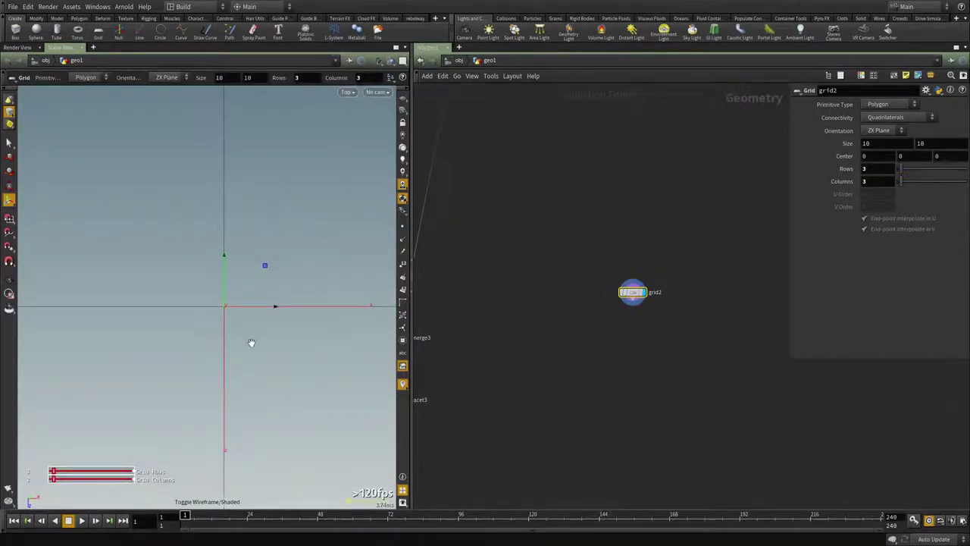
Step: Set the new grid's size to 2 by 2
{"action": "type", "text": "2"}
{"action": "key", "text": "Tab"}
{"action": "type", "text": "2"}
{"action": "key", "text": "Return"}
{"action": "key", "text": "Escape"}
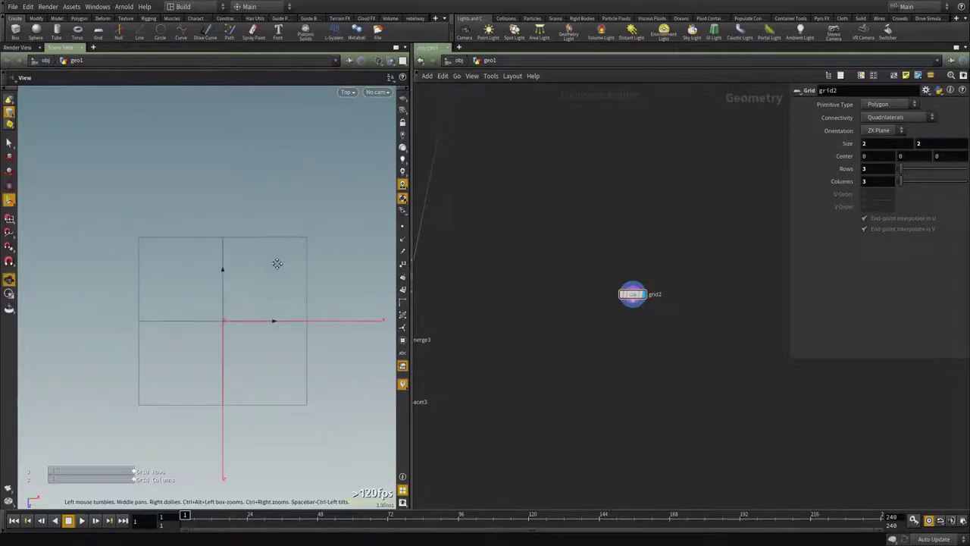
{"action": "key", "text": "Return"}
Step: Switch to point selection and move three corner points of the grid individually to distort its outline
{"action": "right_click", "coordinate": [9, 115]}
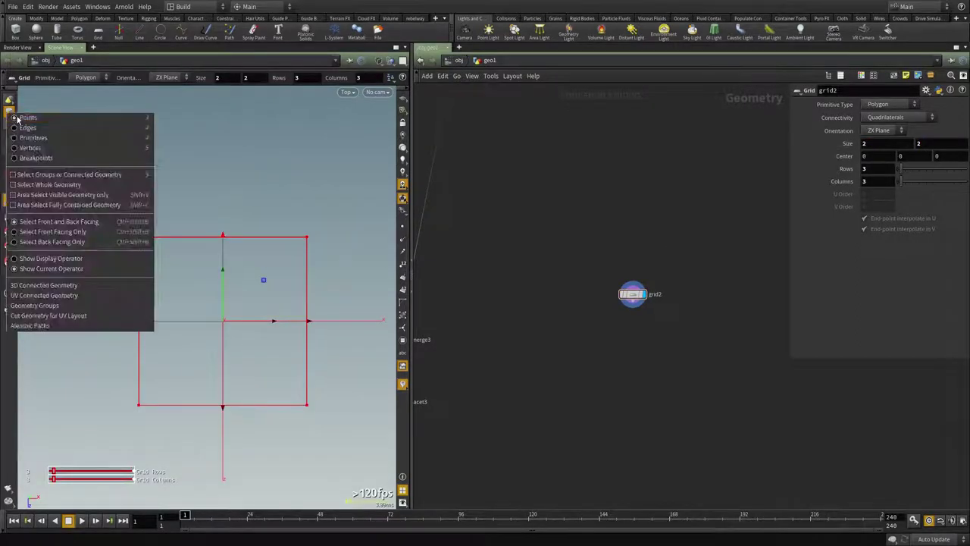
{"action": "left_click", "coordinate": [18, 119]}
{"action": "left_click", "coordinate": [10, 143]}
{"action": "left_click_drag", "start_coordinate": [294, 223], "coordinate": [250, 297]}
{"action": "key", "text": "t"}
{"action": "left_click_drag", "start_coordinate": [99, 192], "coordinate": [146, 282]}
{"action": "left_click_drag", "start_coordinate": [143, 244], "coordinate": [140, 215]}
{"action": "left_click_drag", "start_coordinate": [124, 359], "coordinate": [195, 357]}
Step: Try moving the undistorted corner face of the grid and undo the move
{"action": "key", "text": "3"}
{"action": "left_click_drag", "start_coordinate": [301, 396], "coordinate": [287, 437]}
{"action": "key", "text": "ctrl+z"}
Step: Re-enter the geo1 network and move the grid's undistorted lower-right corner point about -0.28 in X and 0.23 in Z
{"action": "key", "text": "u"}
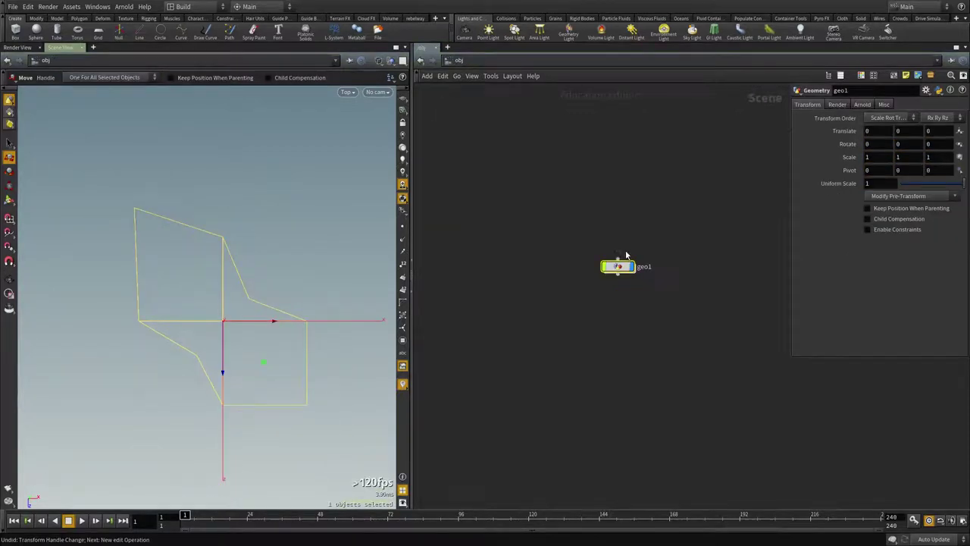
{"action": "double_click", "coordinate": [623, 268]}
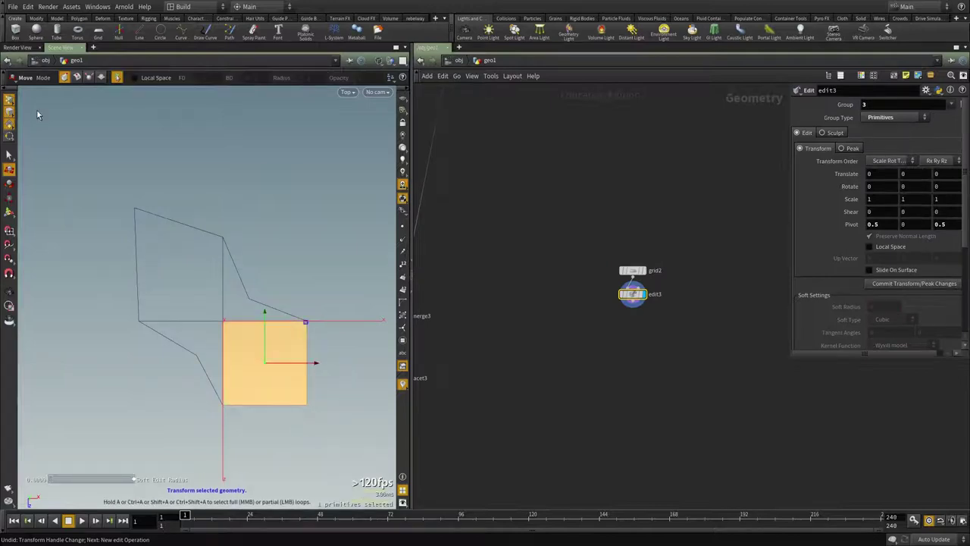
{"action": "right_click", "coordinate": [8, 112]}
{"action": "key", "text": "Escape"}
{"action": "left_click", "coordinate": [9, 112]}
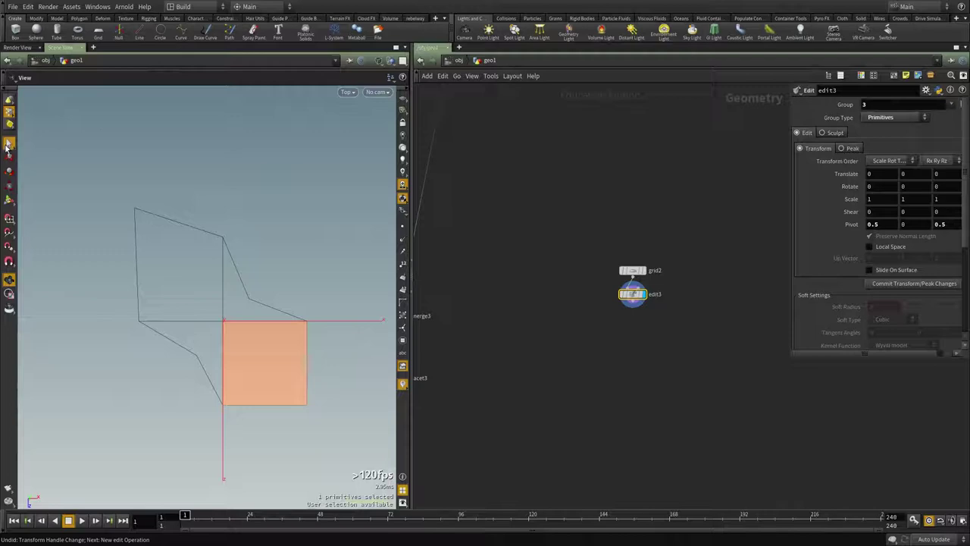
{"action": "left_click", "coordinate": [8, 144]}
{"action": "key", "text": "t"}
{"action": "left_click_drag", "start_coordinate": [314, 404], "coordinate": [288, 426]}
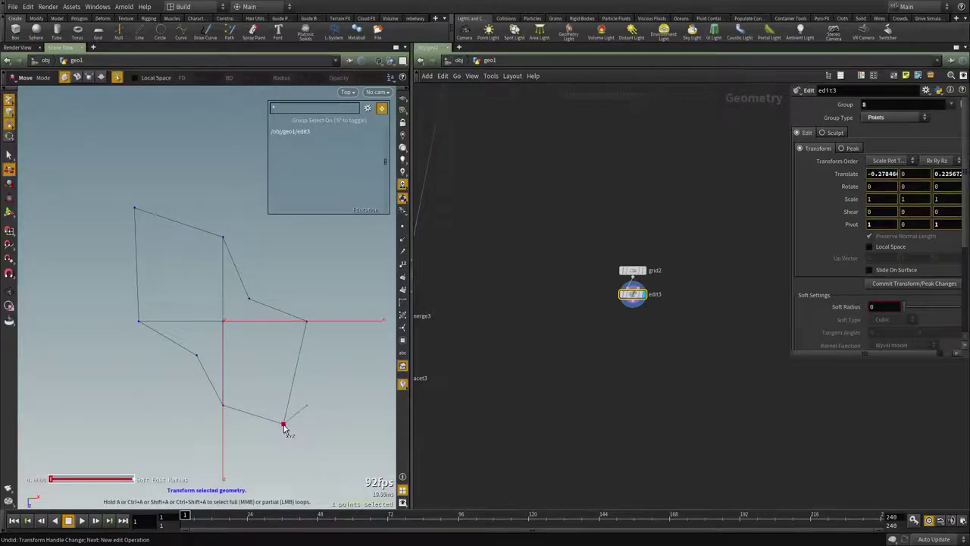
Step: Move the grid's bottom-middle point about 0.25 in X and -0.41 in Z to bend the lower outline inward
{"action": "left_click", "coordinate": [224, 405]}
{"action": "left_click_drag", "start_coordinate": [226, 410], "coordinate": [241, 388]}
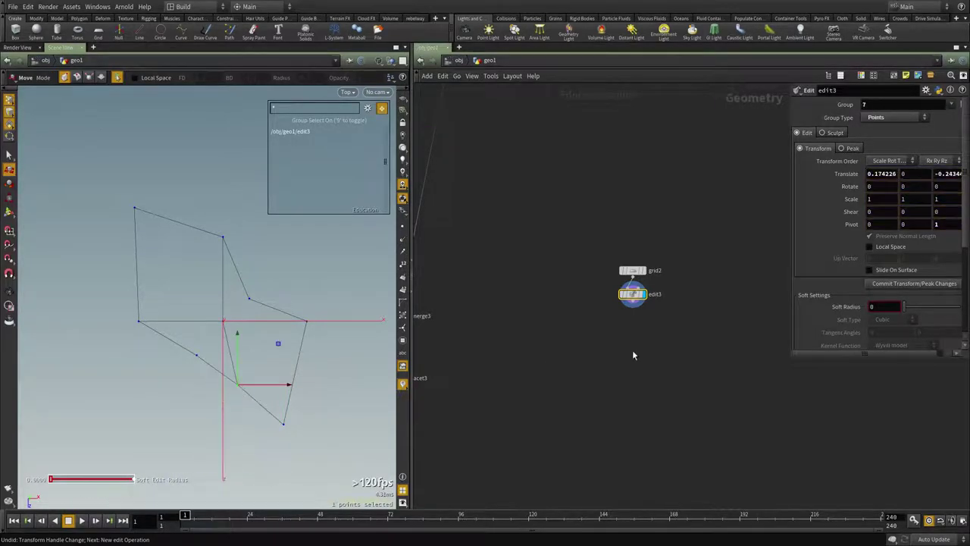
{"action": "middle_click_drag", "start_coordinate": [632, 353], "coordinate": [584, 324]}
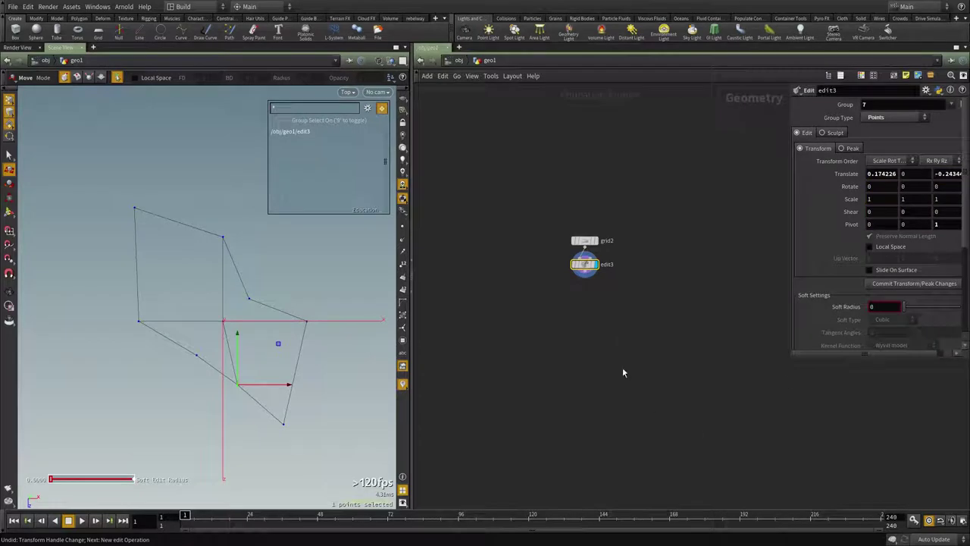
{"action": "scroll", "coordinate": [585, 364], "scroll_direction": "up", "scroll_amount": 2}
{"action": "left_click_drag", "start_coordinate": [238, 385], "coordinate": [244, 370]}
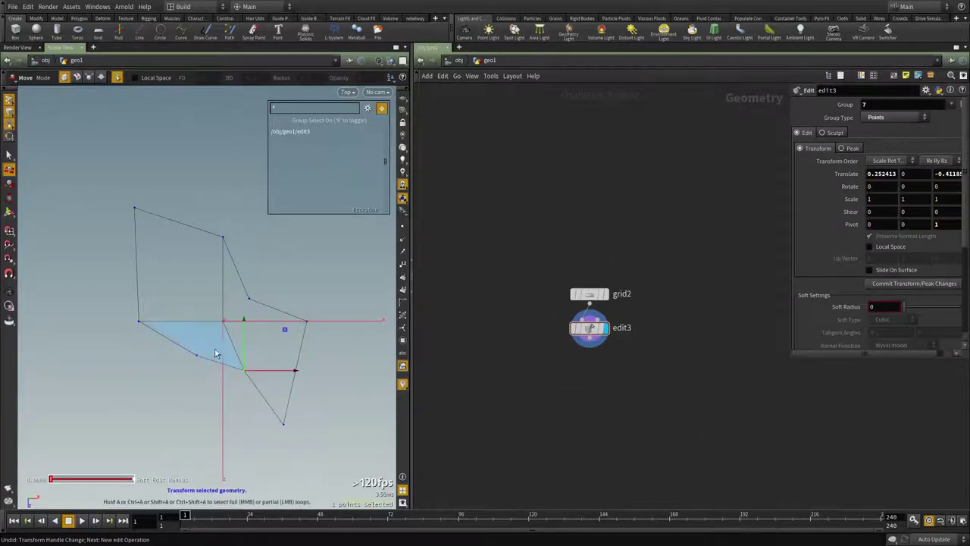
Step: Select the lower-left face, add a PolyBevel node connected below edit3, and display it
{"action": "key", "text": "3"}
{"action": "left_click", "coordinate": [201, 343]}
{"action": "key", "text": "Tab"}
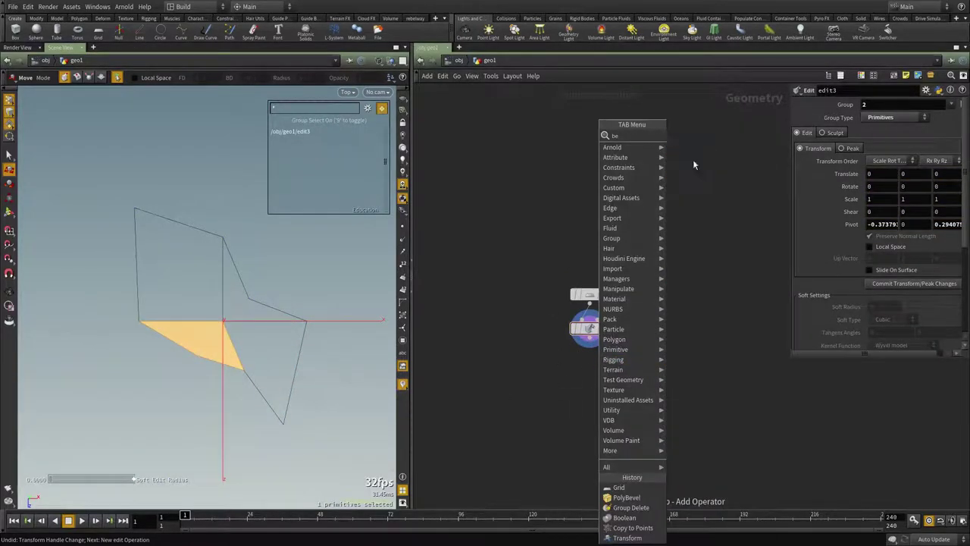
{"action": "left_click", "coordinate": [685, 137]}
{"action": "left_click", "coordinate": [569, 412]}
{"action": "left_click", "coordinate": [589, 337]}
{"action": "left_click", "coordinate": [568, 409]}
{"action": "left_click_drag", "start_coordinate": [574, 423], "coordinate": [587, 413]}
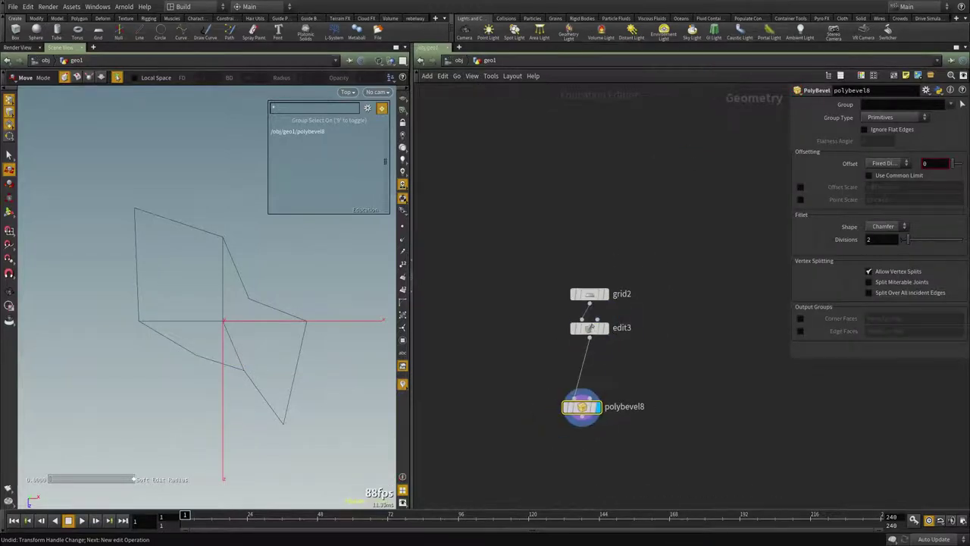
Step: Set the PolyBevel's group type to Points and its fixed-distance offset to 0.252
{"action": "left_click", "coordinate": [895, 117]}
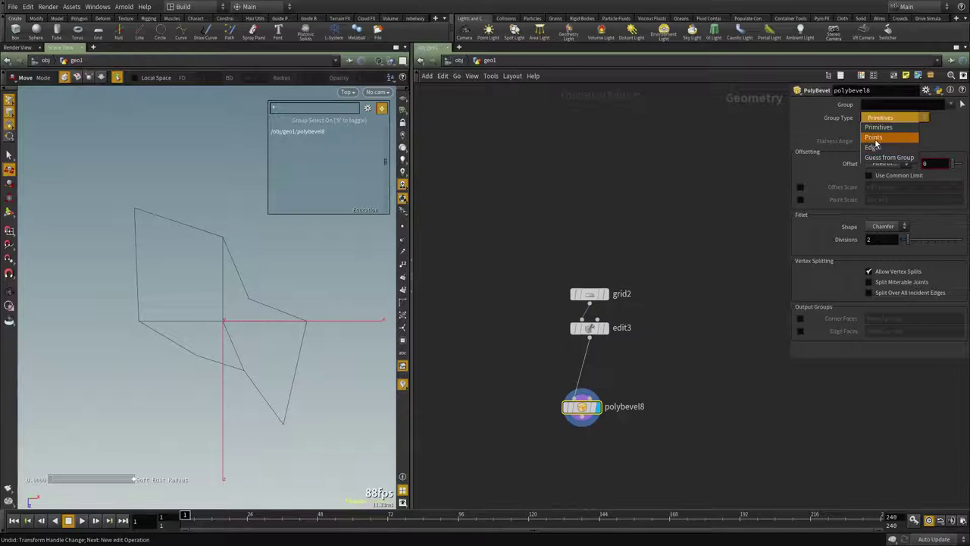
{"action": "left_click", "coordinate": [879, 135]}
{"action": "middle_click_drag", "start_coordinate": [934, 140], "coordinate": [966, 179]}
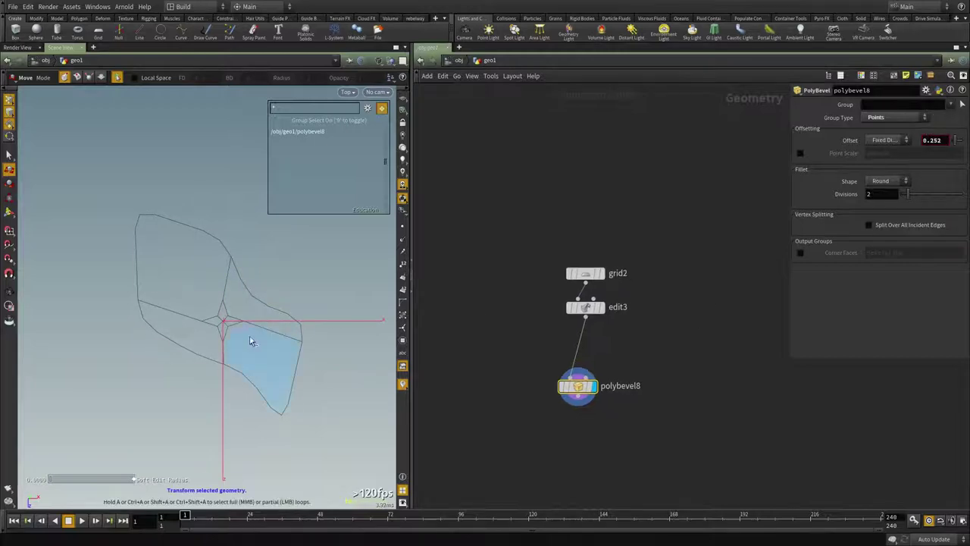
{"action": "key", "text": "w"}
{"action": "right_click_drag", "start_coordinate": [244, 331], "coordinate": [320, 315], "text": "alt"}
{"action": "key", "text": "w"}
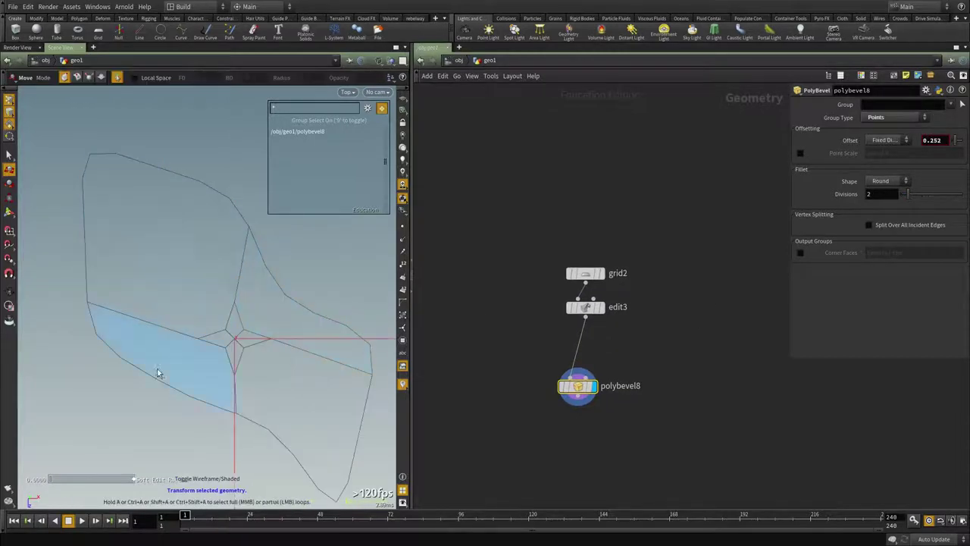
Step: Move polybevel8 farther down, display edit3, and insert a Group Create node between the two
{"action": "middle_click_drag", "start_coordinate": [682, 372], "coordinate": [668, 328]}
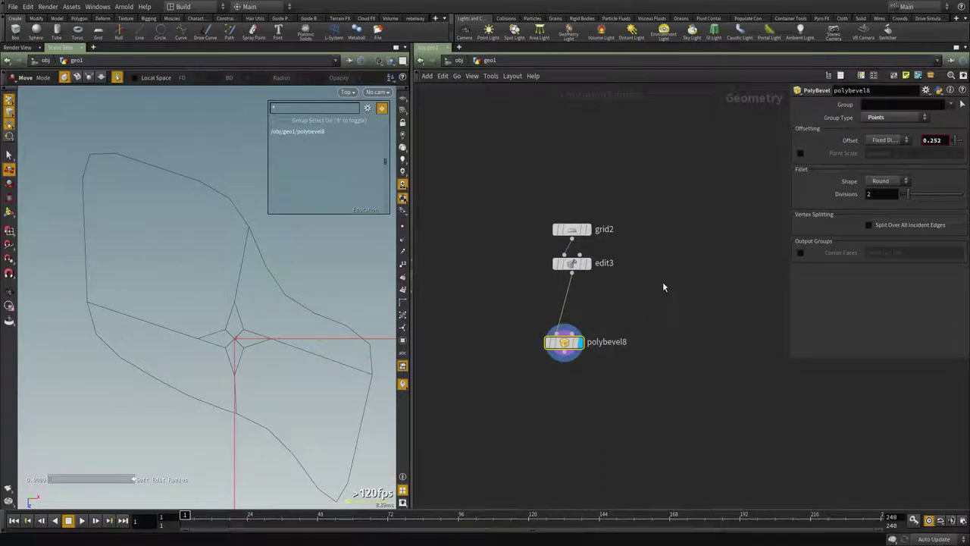
{"action": "middle_click_drag", "start_coordinate": [722, 291], "coordinate": [732, 303]}
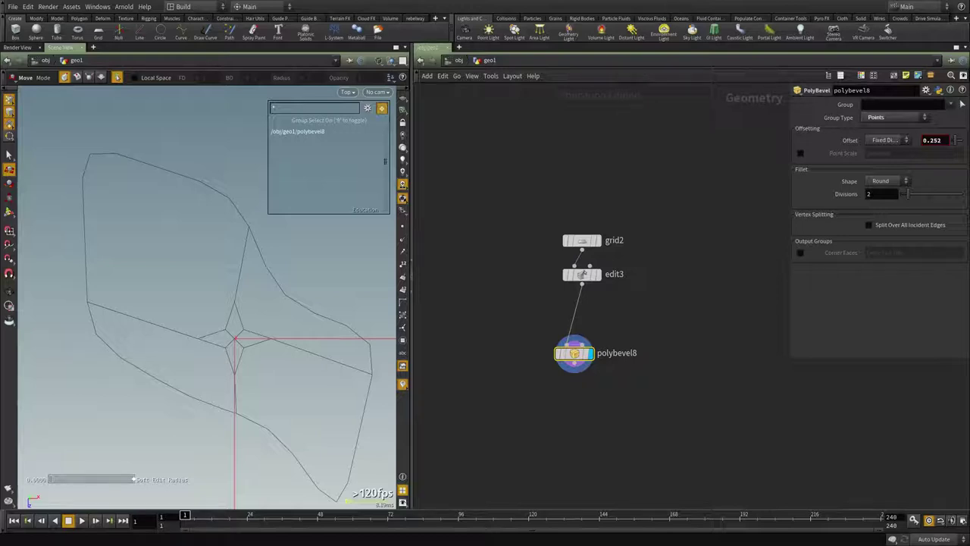
{"action": "scroll", "coordinate": [614, 238], "scroll_direction": "up", "scroll_amount": 4}
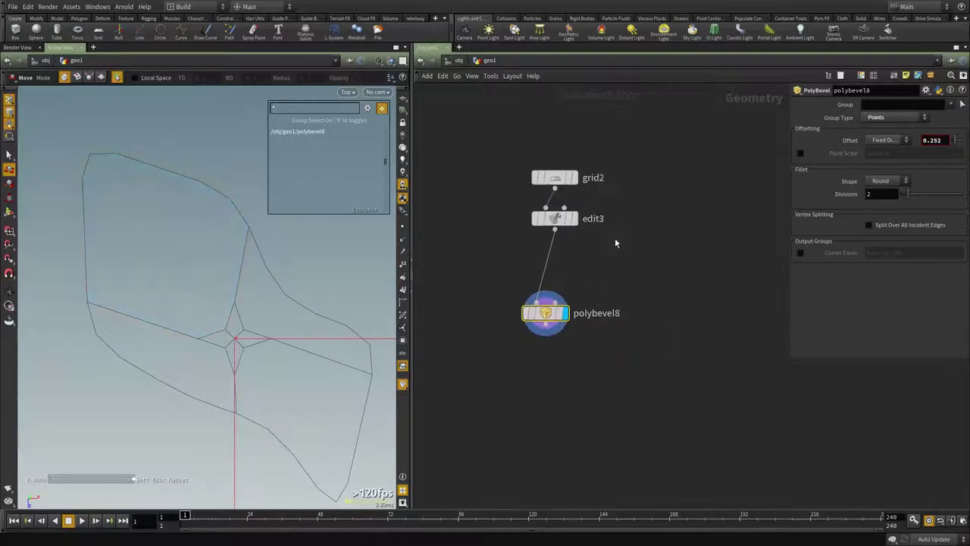
{"action": "left_click_drag", "start_coordinate": [525, 328], "coordinate": [546, 442]}
{"action": "left_click", "coordinate": [574, 186]}
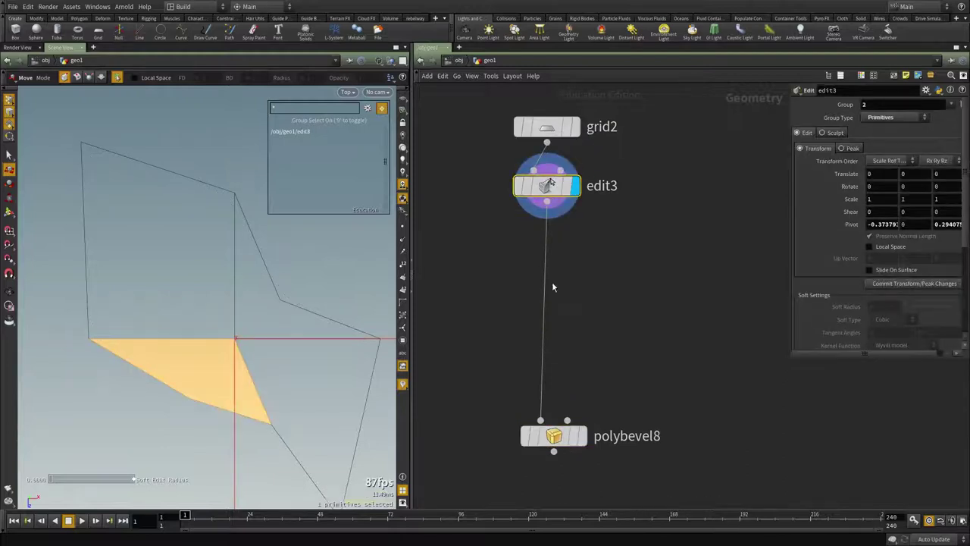
{"action": "middle_click_drag", "start_coordinate": [617, 303], "coordinate": [642, 243]}
{"action": "key", "text": "Tab"}
{"action": "left_click", "coordinate": [743, 145]}
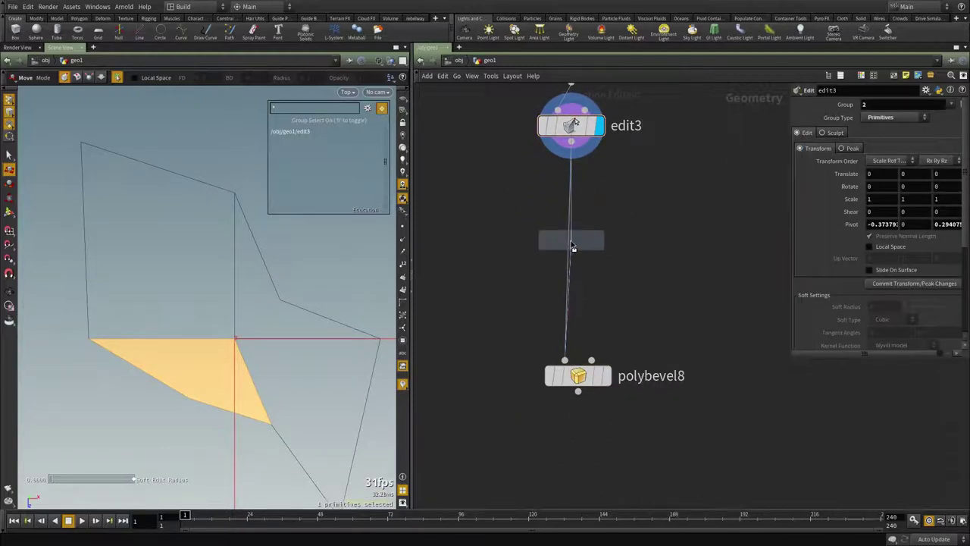
{"action": "left_click", "coordinate": [571, 237]}
Step: Configure the group for Points, disable its base group, and include points by Unshared Edges
{"action": "left_click", "coordinate": [881, 116]}
{"action": "left_click", "coordinate": [879, 128]}
{"action": "left_click", "coordinate": [869, 152]}
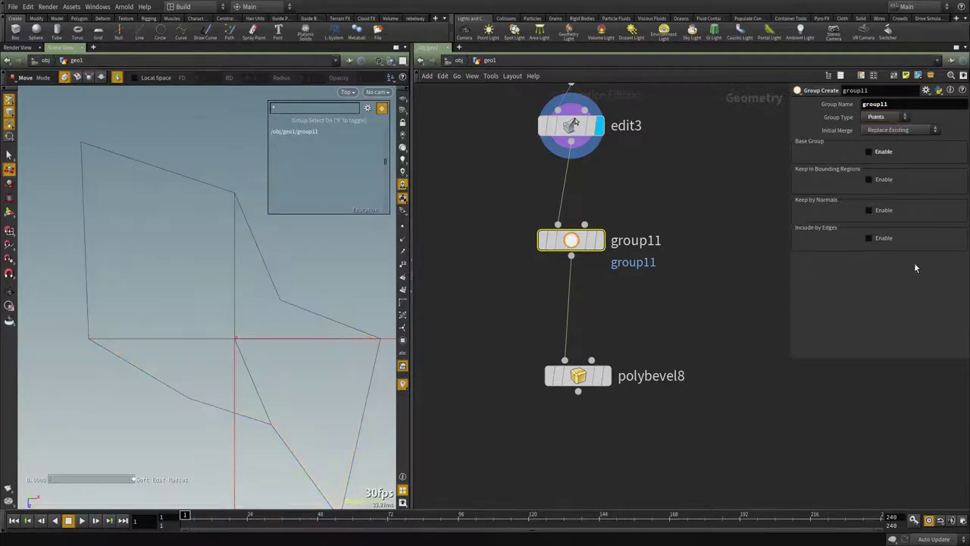
{"action": "left_click", "coordinate": [874, 241]}
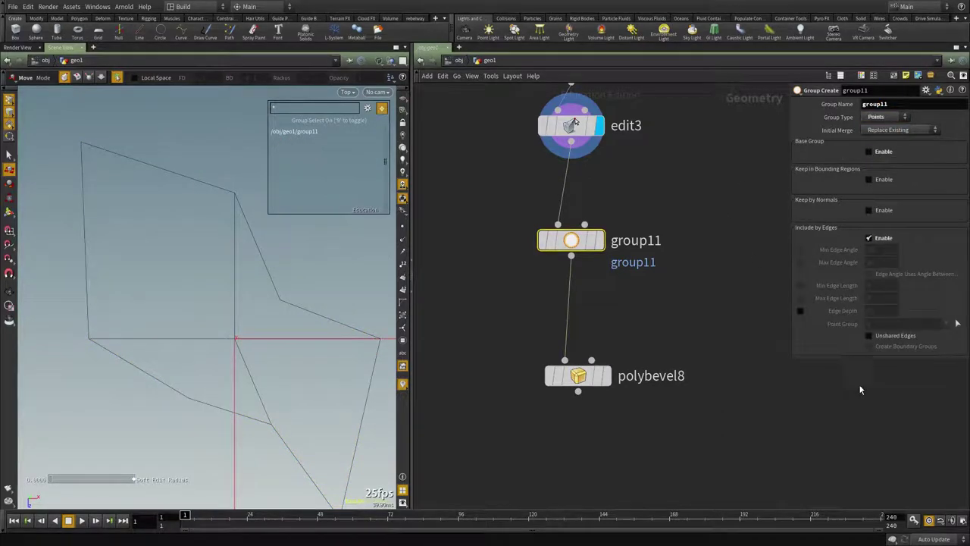
{"action": "middle_click_drag", "start_coordinate": [694, 373], "coordinate": [674, 323]}
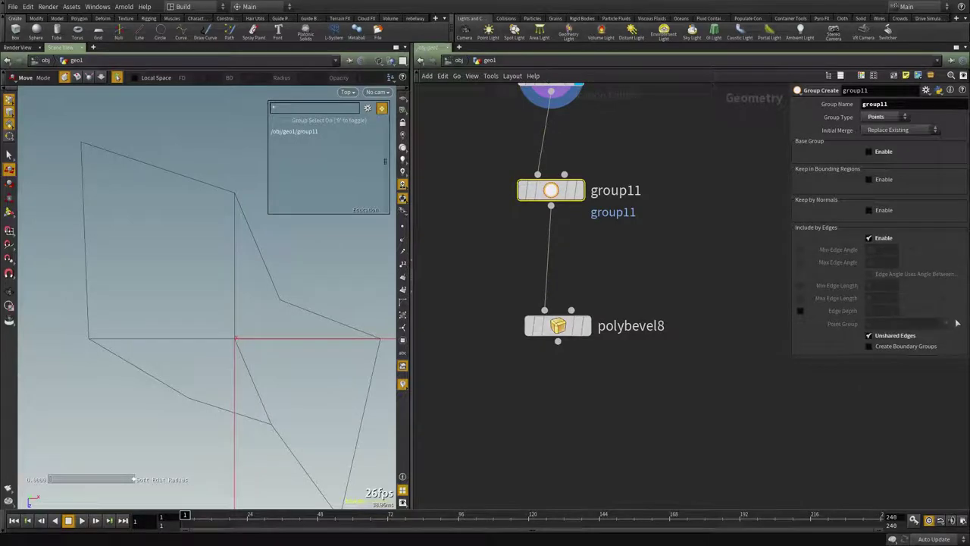
Step: Display the group11 node and examine its node information and the grouped outline points in the viewport
{"action": "left_click_drag", "start_coordinate": [633, 379], "coordinate": [524, 301]}
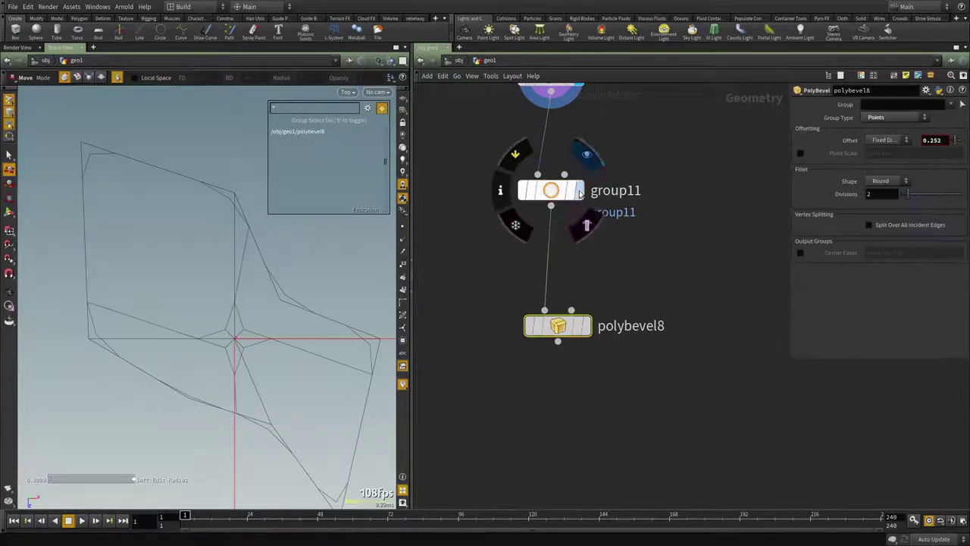
{"action": "left_click", "coordinate": [578, 189]}
{"action": "middle_click_drag", "start_coordinate": [630, 261], "coordinate": [632, 249]}
{"action": "left_click_drag", "start_coordinate": [612, 221], "coordinate": [539, 174]}
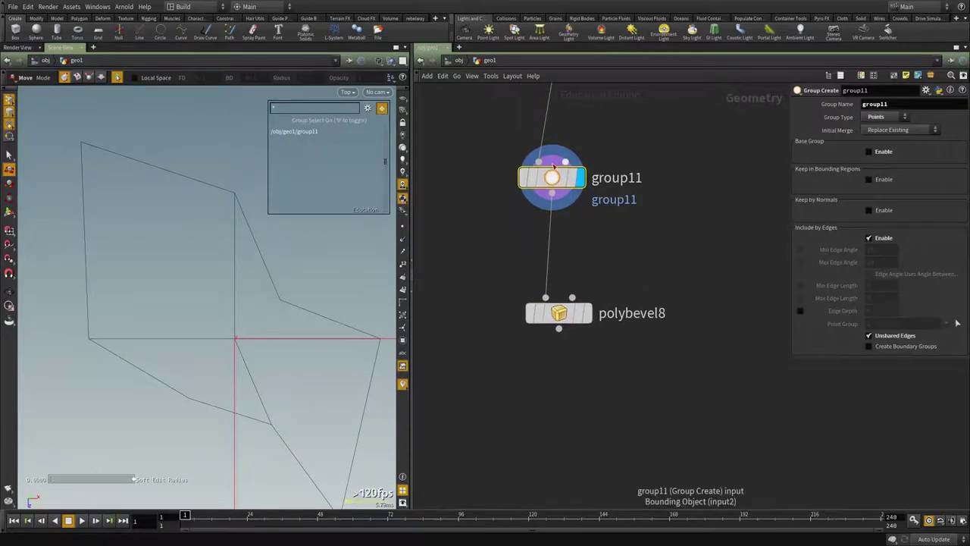
{"action": "middle_click", "coordinate": [550, 180]}
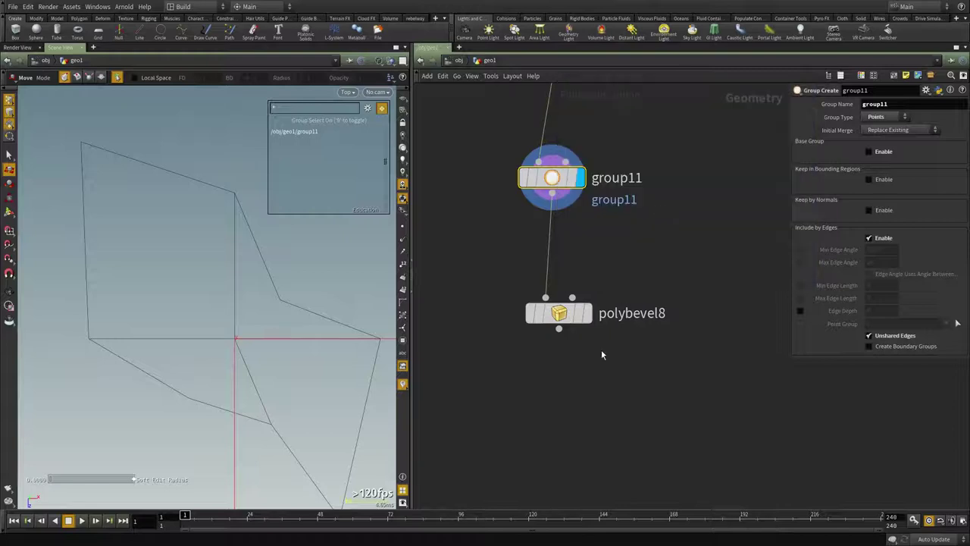
{"action": "key", "text": "Escape"}
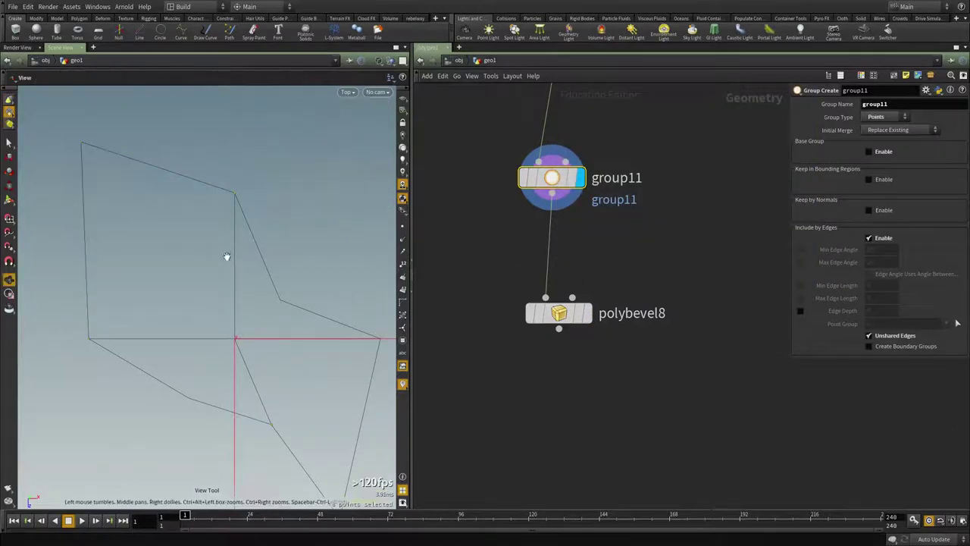
{"action": "right_click_drag", "start_coordinate": [281, 257], "coordinate": [217, 272]}
{"action": "middle_click_drag", "start_coordinate": [217, 272], "coordinate": [172, 191]}
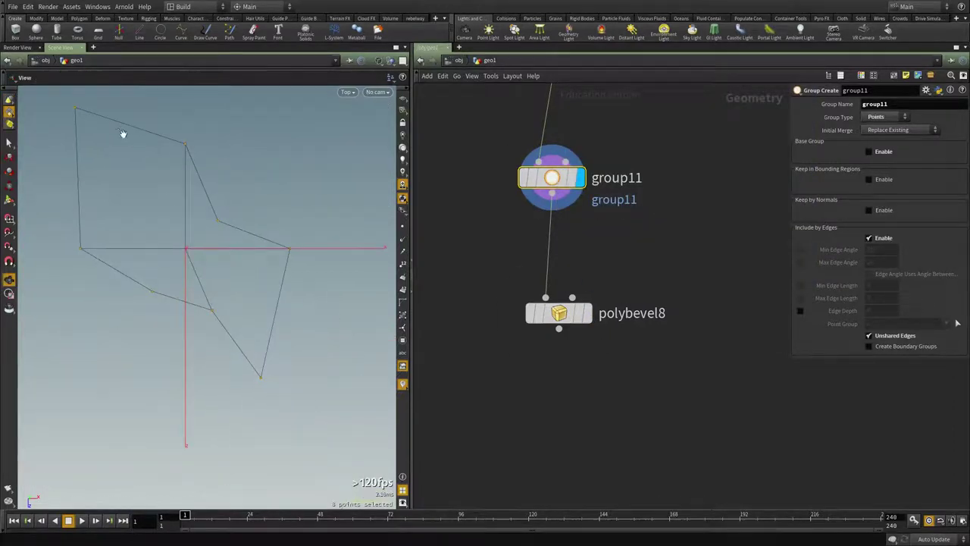
Step: Display polybevel8 and restrict its bevel to the group11 points
{"action": "left_click", "coordinate": [588, 315]}
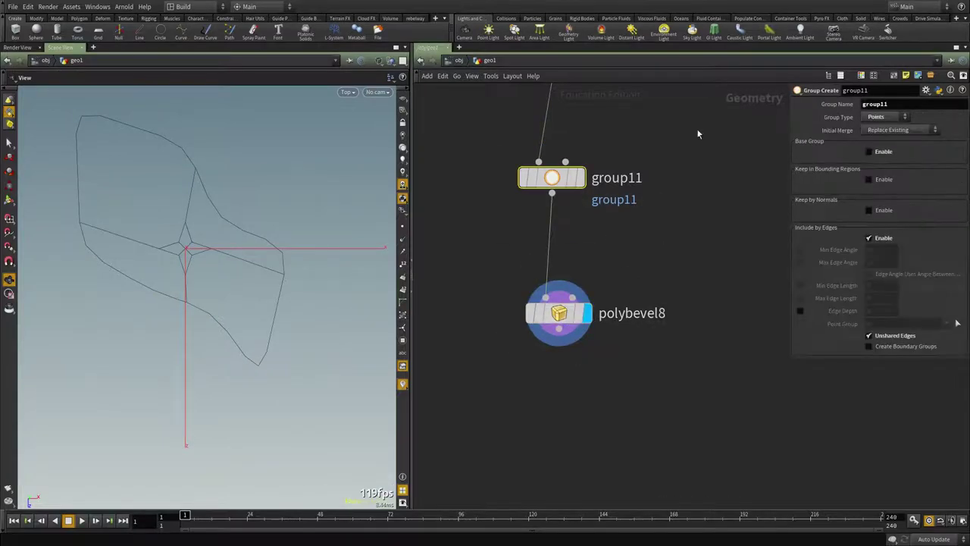
{"action": "left_click", "coordinate": [558, 313]}
{"action": "type", "text": "group11"}
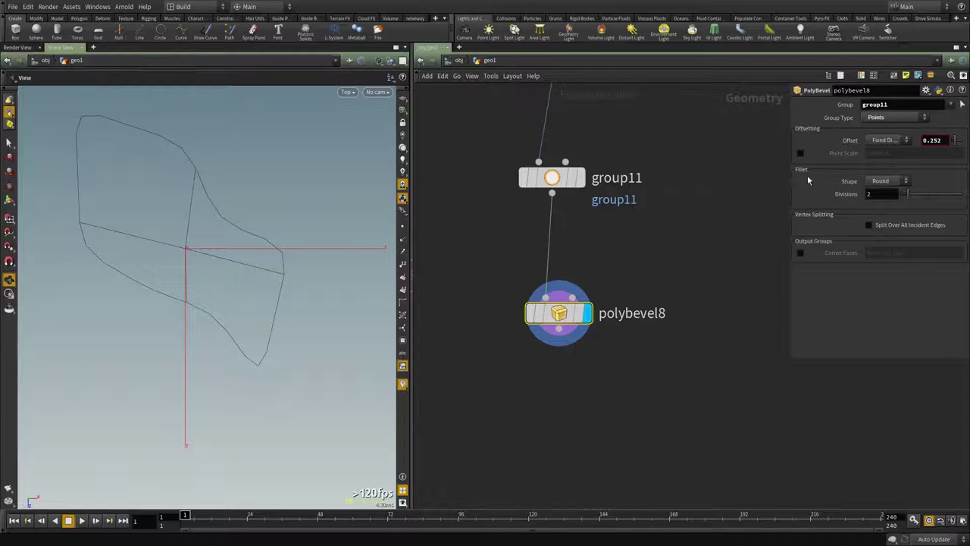
Step: Use the Round fillet shape for the PolyBevel with 8 divisions
{"action": "left_click", "coordinate": [882, 184]}
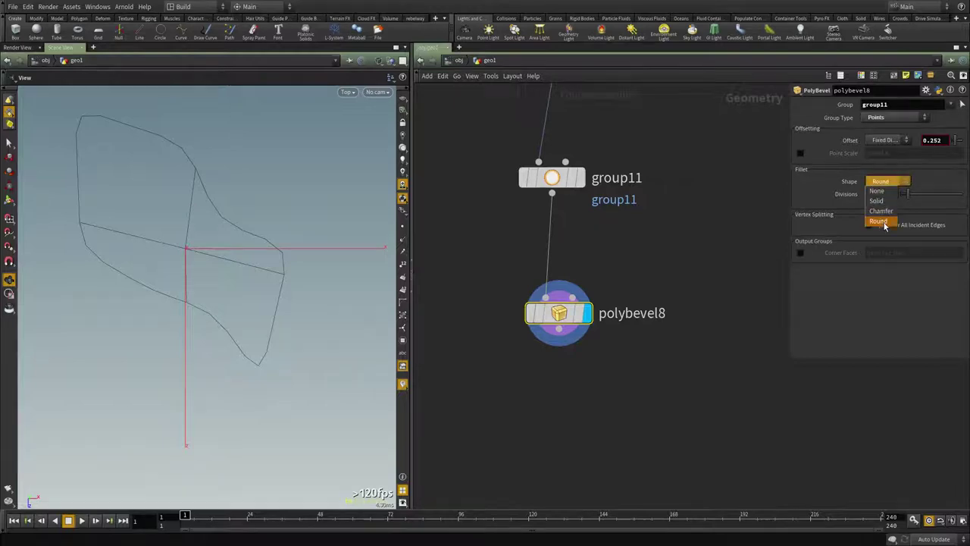
{"action": "left_click", "coordinate": [881, 226]}
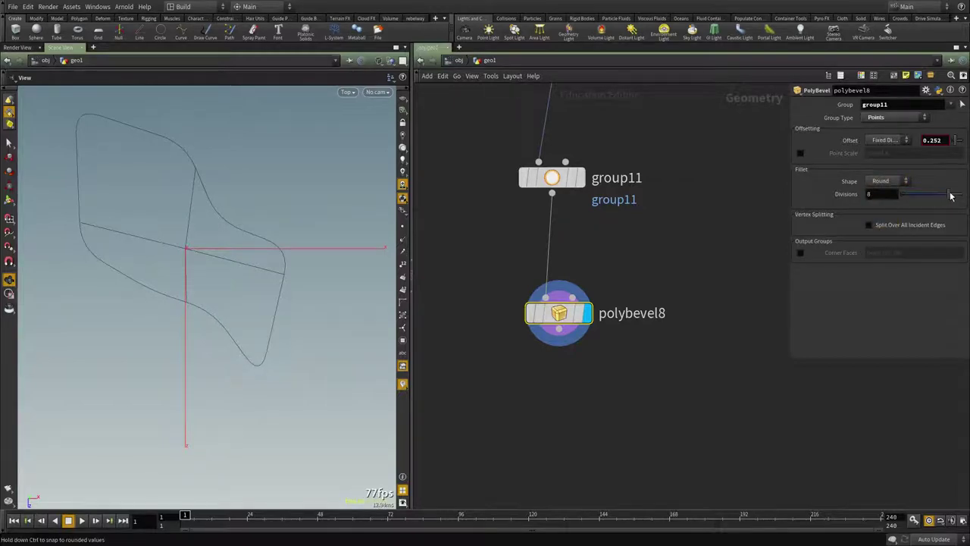
{"action": "right_click_drag", "start_coordinate": [210, 232], "coordinate": [187, 234]}
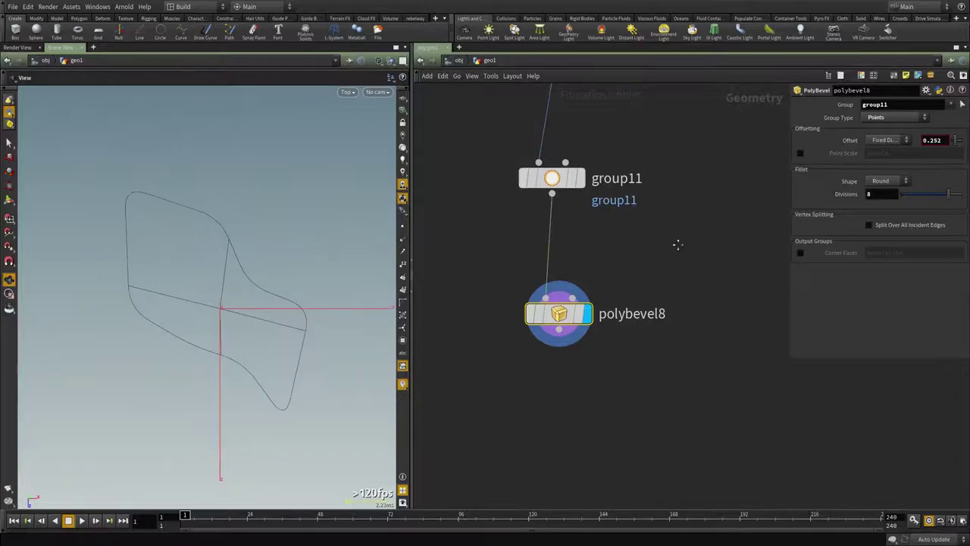
Step: Display the edit3 node, activate the Select tool, and select the grid's upper-right face
{"action": "scroll", "coordinate": [678, 245], "scroll_direction": "down", "scroll_amount": 3}
{"action": "middle_click_drag", "start_coordinate": [677, 244], "coordinate": [674, 286]}
{"action": "scroll", "coordinate": [675, 285], "scroll_direction": "up", "scroll_amount": 2}
{"action": "left_click_drag", "start_coordinate": [653, 291], "coordinate": [507, 237]}
{"action": "left_click", "coordinate": [9, 143]}
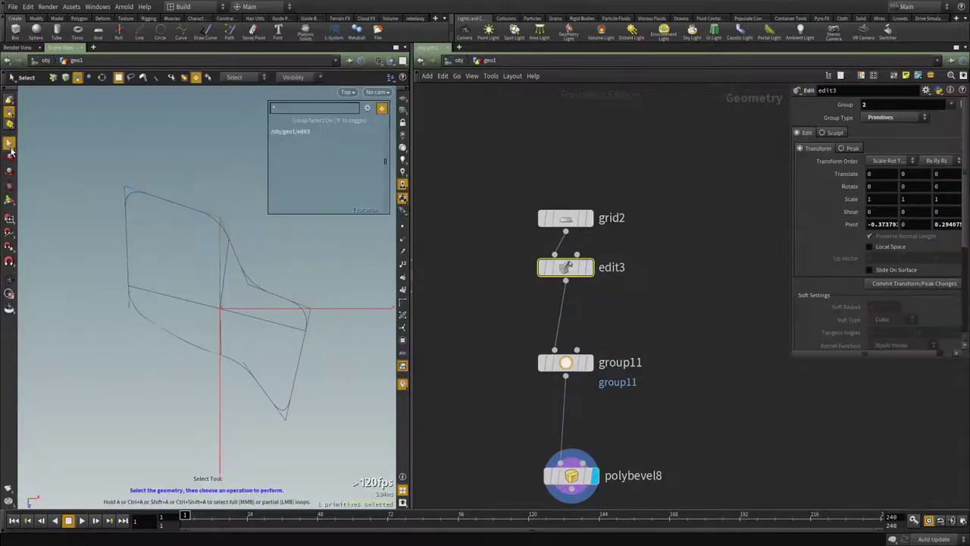
{"action": "left_click", "coordinate": [589, 266]}
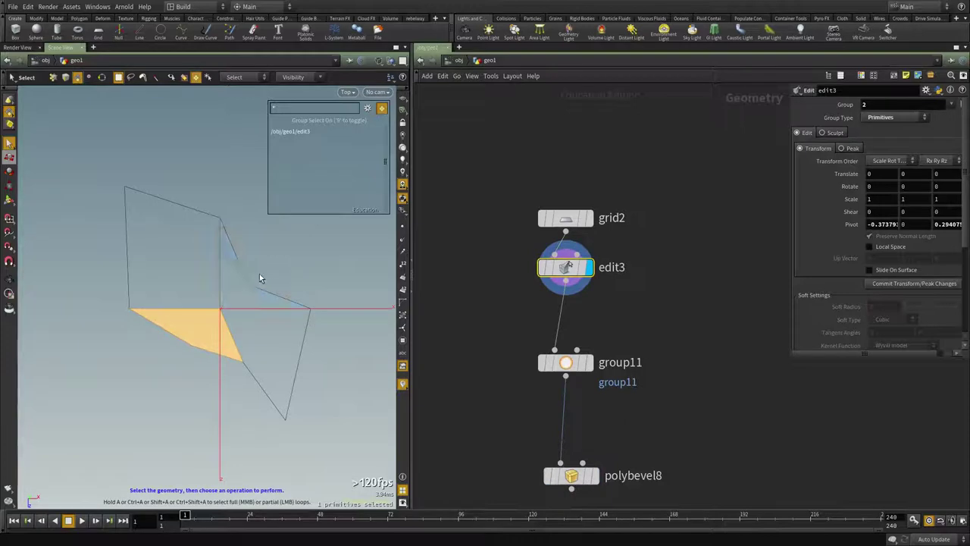
{"action": "left_click", "coordinate": [235, 297]}
{"action": "scroll", "coordinate": [721, 329], "scroll_direction": "down", "scroll_amount": 2}
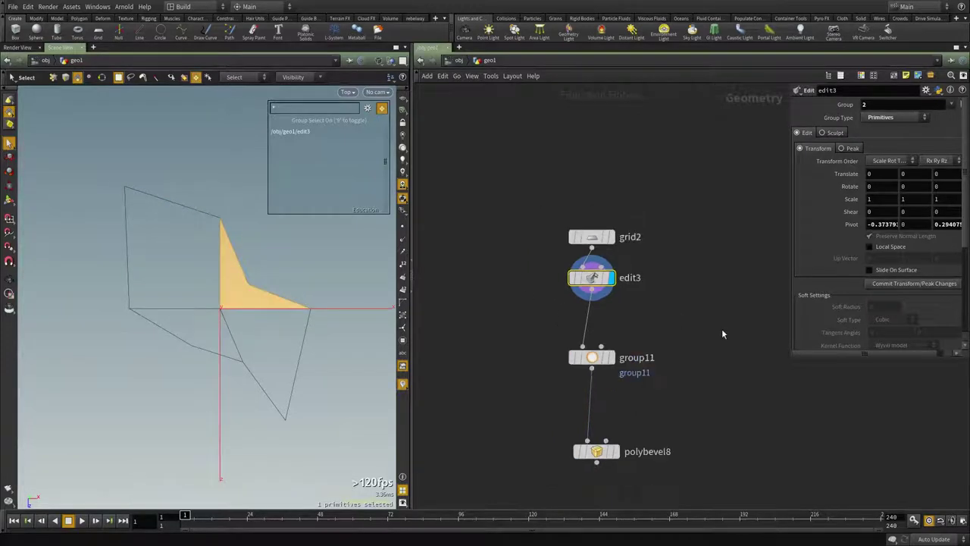
{"action": "middle_click_drag", "start_coordinate": [734, 370], "coordinate": [552, 312]}
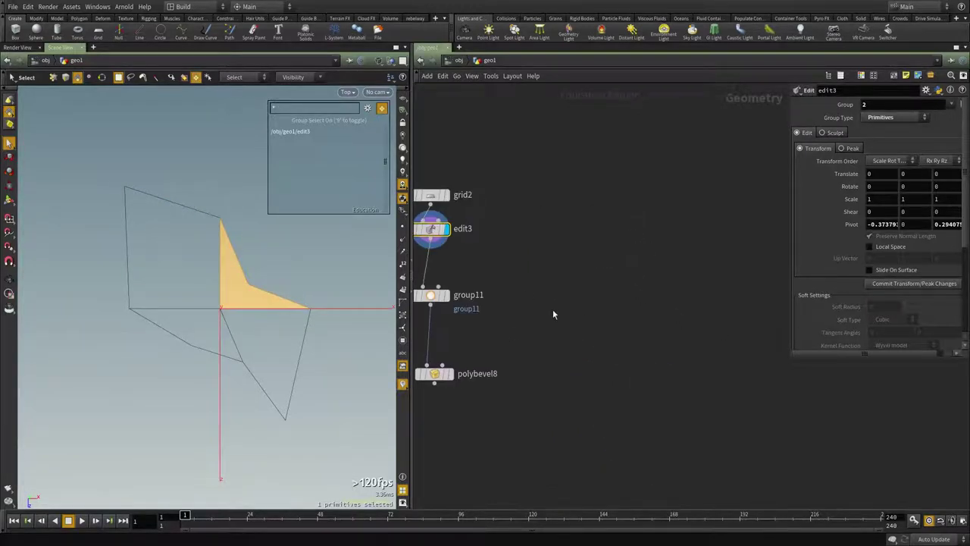
{"action": "key", "text": "ctrl+v"}
{"action": "middle_click_drag", "start_coordinate": [677, 343], "coordinate": [639, 364]}
{"action": "key", "text": "ctrl+z"}
{"action": "key", "text": "ctrl+z"}
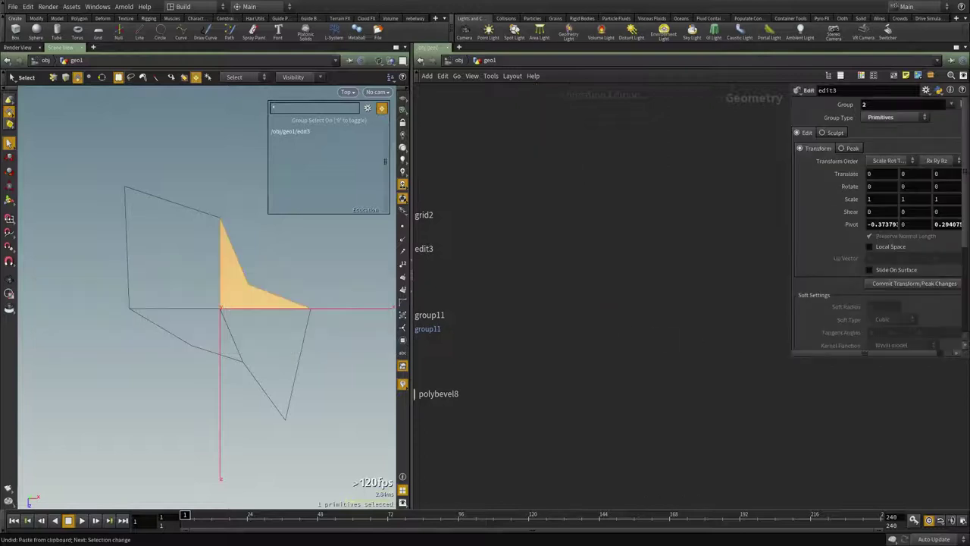
Step: Paste a duplicate of the grid, edit and group node chain and view its geometry in perspective
{"action": "key", "text": "ctrl+v"}
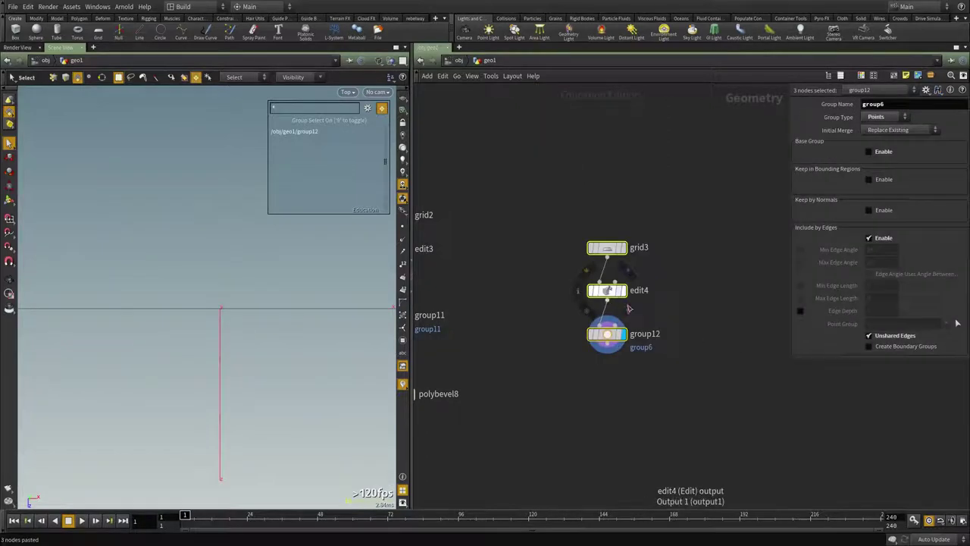
{"action": "key", "text": "f"}
{"action": "left_click_drag", "start_coordinate": [247, 298], "coordinate": [207, 318]}
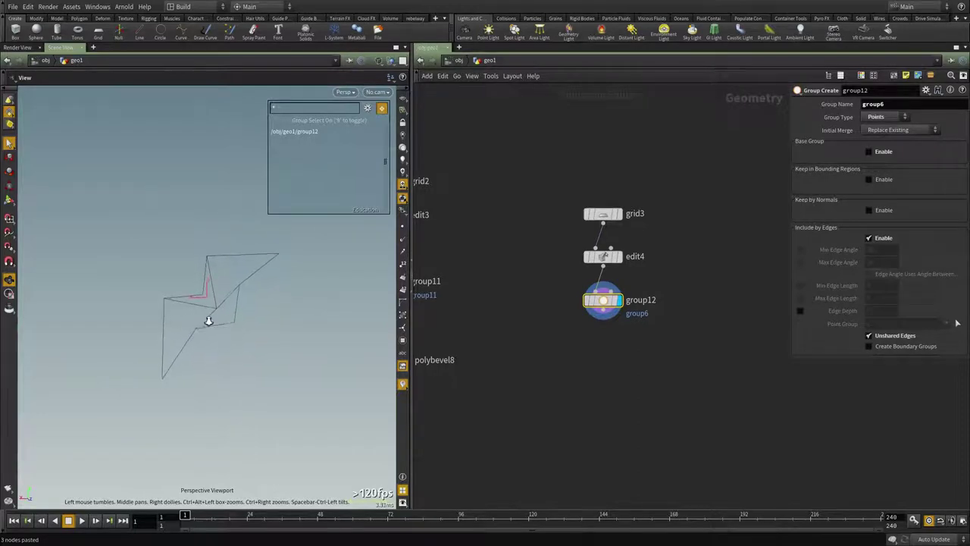
Step: Duplicate polybevel8 below group12 and display it, bevelling the group6 points with an offset of about 2.002
{"action": "scroll", "coordinate": [208, 318], "scroll_direction": "up", "scroll_amount": 1}
{"action": "middle_click_drag", "start_coordinate": [622, 377], "coordinate": [673, 313]}
{"action": "left_click", "coordinate": [447, 302]}
{"action": "key", "text": "ctrl+c"}
{"action": "key", "text": "ctrl+v"}
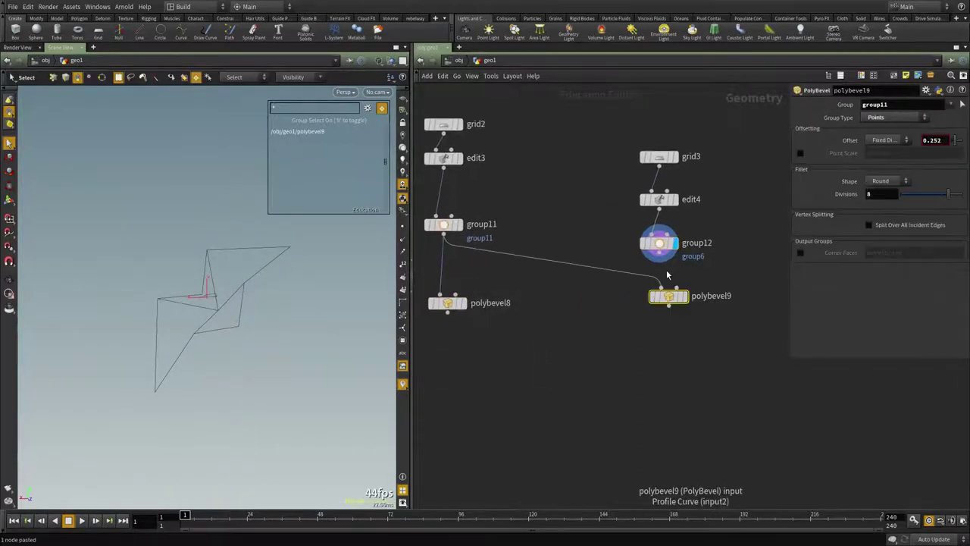
{"action": "left_click", "coordinate": [658, 277]}
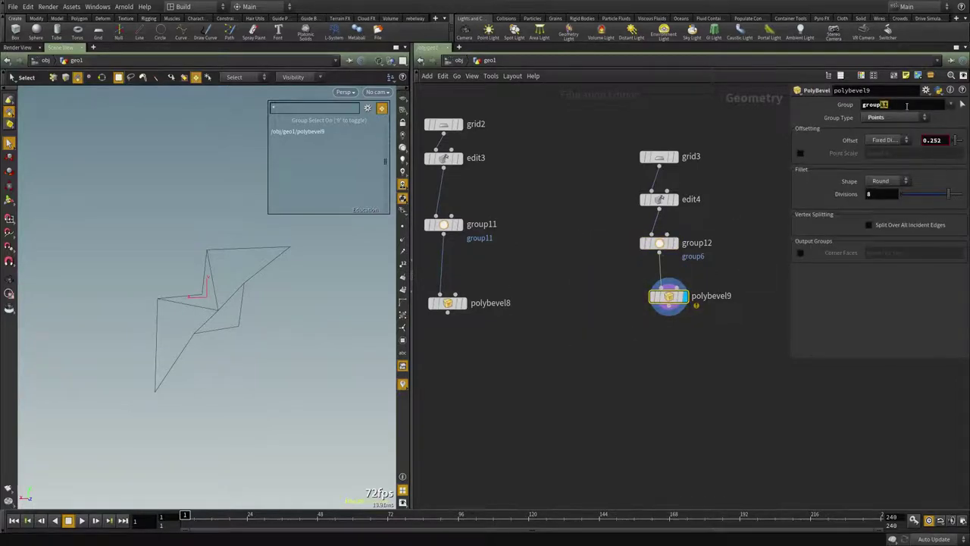
{"action": "mouse_move", "coordinate": [933, 141]}
{"action": "middle_mouse_down"}
{"action": "mouse_move", "coordinate": [931, 156]}
{"action": "mouse_move", "coordinate": [966, 140]}
{"action": "middle_mouse_up"}
{"action": "key", "text": "w"}
Step: Add a PolyExtrude node after polybevel9 and display it
{"action": "middle_click_drag", "start_coordinate": [692, 363], "coordinate": [663, 322]}
{"action": "scroll", "coordinate": [649, 319], "scroll_direction": "up", "scroll_amount": 2}
{"action": "key", "text": "Tab"}
{"action": "type", "text": "extru"}
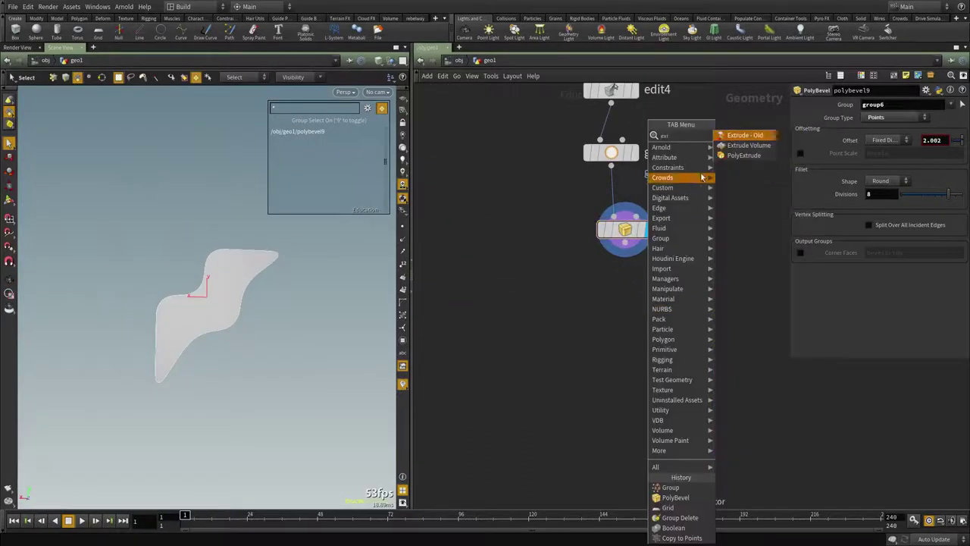
{"action": "left_click", "coordinate": [732, 155]}
{"action": "left_click", "coordinate": [657, 292]}
{"action": "left_click", "coordinate": [625, 242]}
{"action": "left_click", "coordinate": [646, 280]}
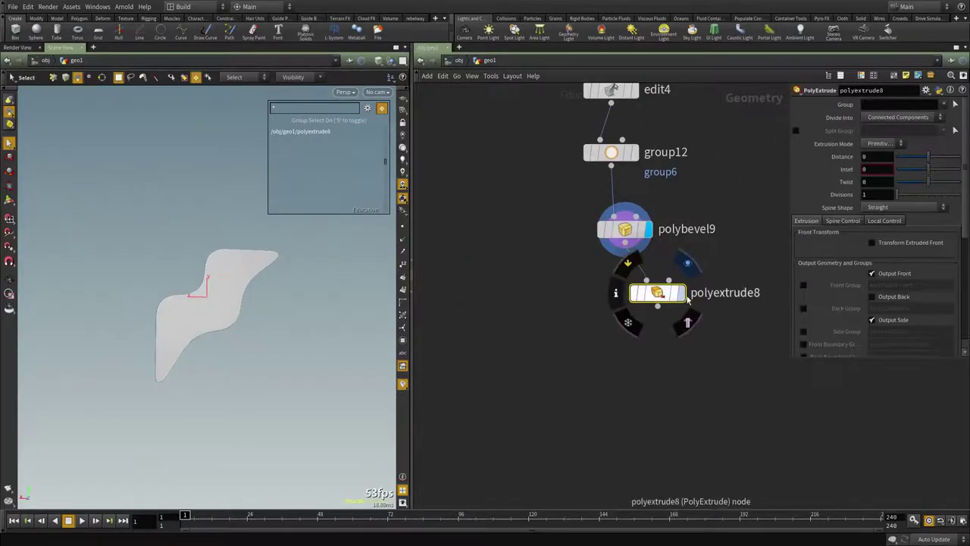
Step: Set the extrusion distance to 1 and enable Output Back, viewing the solid in wireframe
{"action": "key", "text": "r"}
{"action": "left_click_drag", "start_coordinate": [175, 336], "coordinate": [216, 322], "text": "alt"}
{"action": "key", "text": "s"}
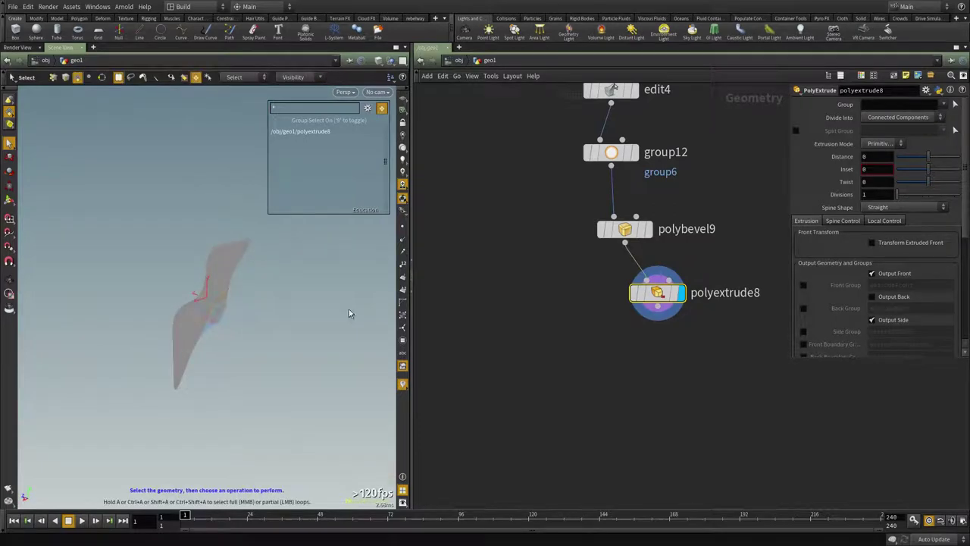
{"action": "left_click_drag", "start_coordinate": [929, 160], "coordinate": [955, 157]}
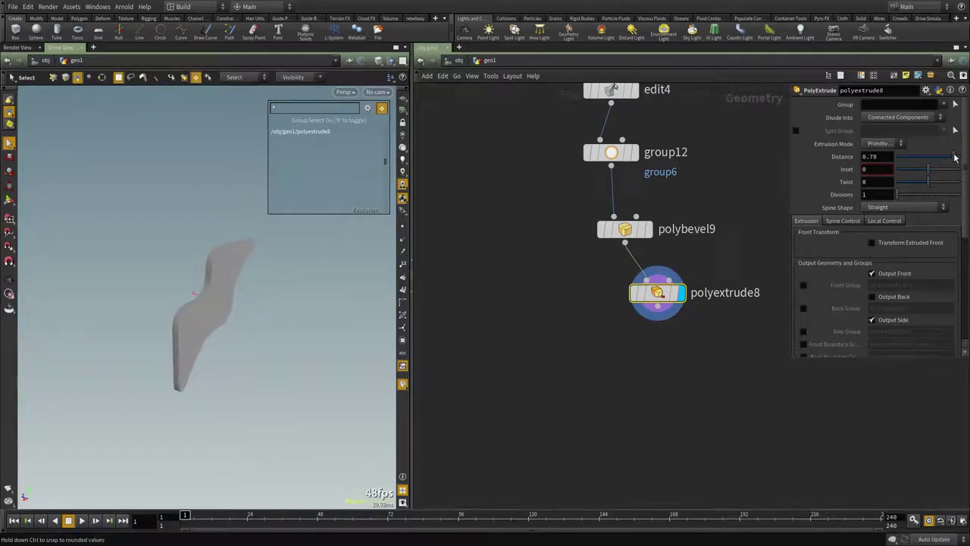
{"action": "left_click", "coordinate": [871, 296]}
{"action": "key", "text": "Escape"}
{"action": "left_click_drag", "start_coordinate": [242, 325], "coordinate": [282, 342]}
{"action": "key", "text": "w"}
Step: Add a PolyBevel node after polyextrude8 and display it
{"action": "middle_click_drag", "start_coordinate": [678, 383], "coordinate": [649, 332]}
{"action": "left_click", "coordinate": [649, 332]}
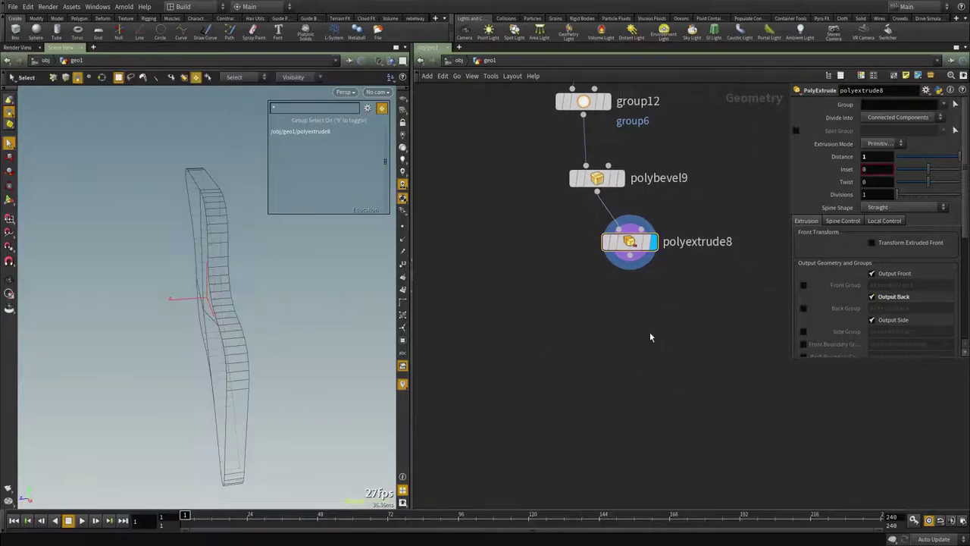
{"action": "key", "text": "Tab"}
{"action": "type", "text": "beve"}
{"action": "left_click", "coordinate": [736, 136]}
{"action": "left_click", "coordinate": [621, 361]}
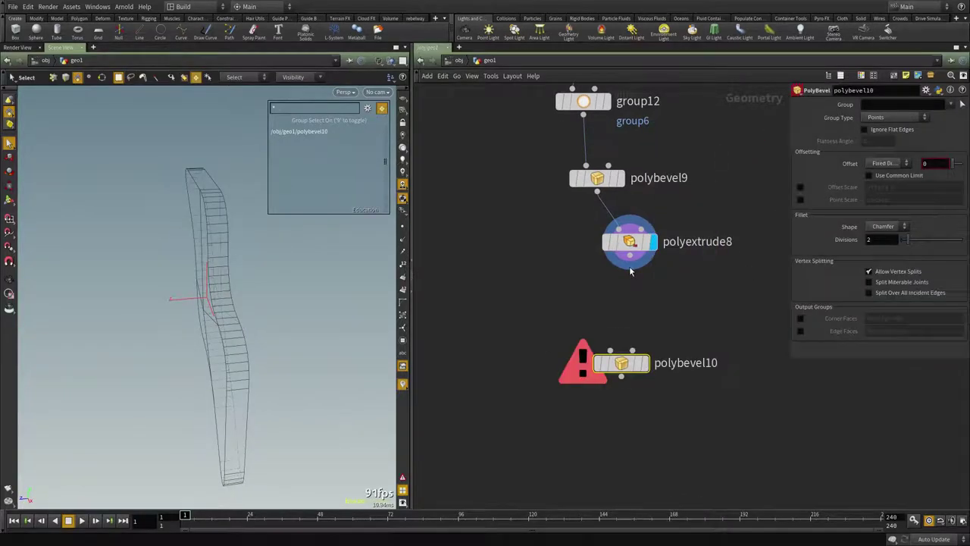
{"action": "left_click", "coordinate": [631, 254]}
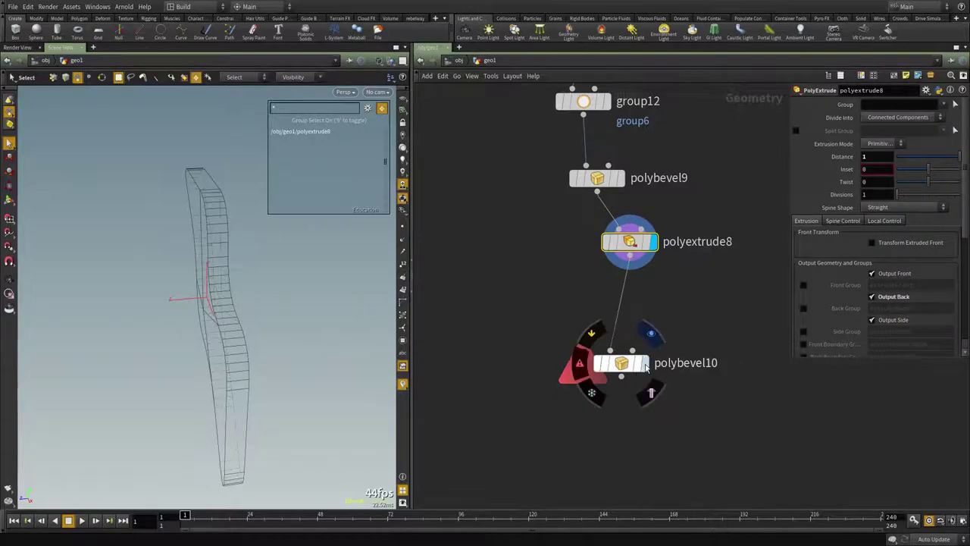
{"action": "left_click", "coordinate": [641, 364]}
Step: Set the new PolyBevel's offset to 0.08, ignore flat edges and adjust the flatness angle
{"action": "middle_click_drag", "start_coordinate": [926, 164], "coordinate": [906, 189]}
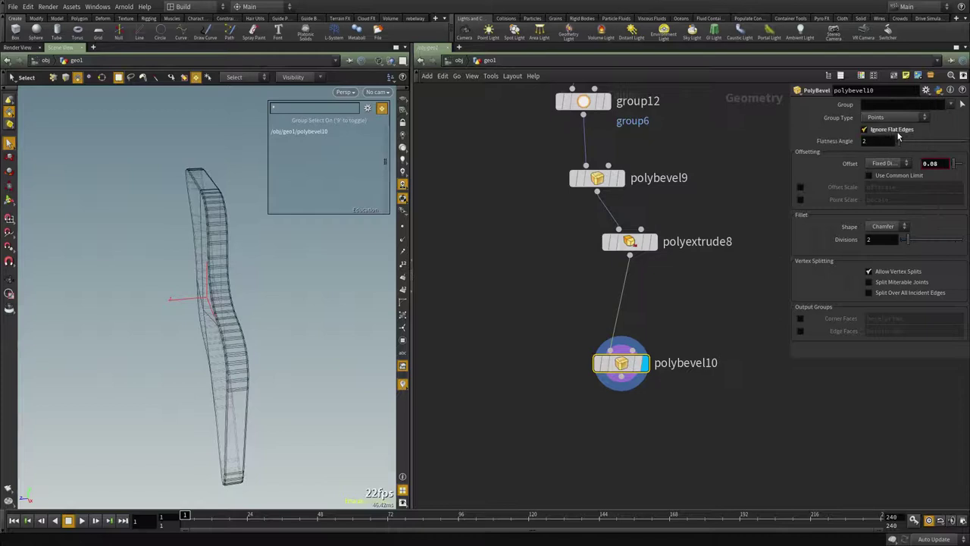
{"action": "left_click_drag", "start_coordinate": [907, 147], "coordinate": [909, 145]}
{"action": "key", "text": "w"}
{"action": "key", "text": "w"}
Step: Select the four-node grid2 test chain and move it to the other side of the extruded chain
{"action": "scroll", "coordinate": [525, 314], "scroll_direction": "down", "scroll_amount": 5}
{"action": "middle_click_drag", "start_coordinate": [492, 325], "coordinate": [545, 334]}
{"action": "left_click_drag", "start_coordinate": [537, 323], "coordinate": [581, 383]}
{"action": "left_click", "coordinate": [522, 235]}
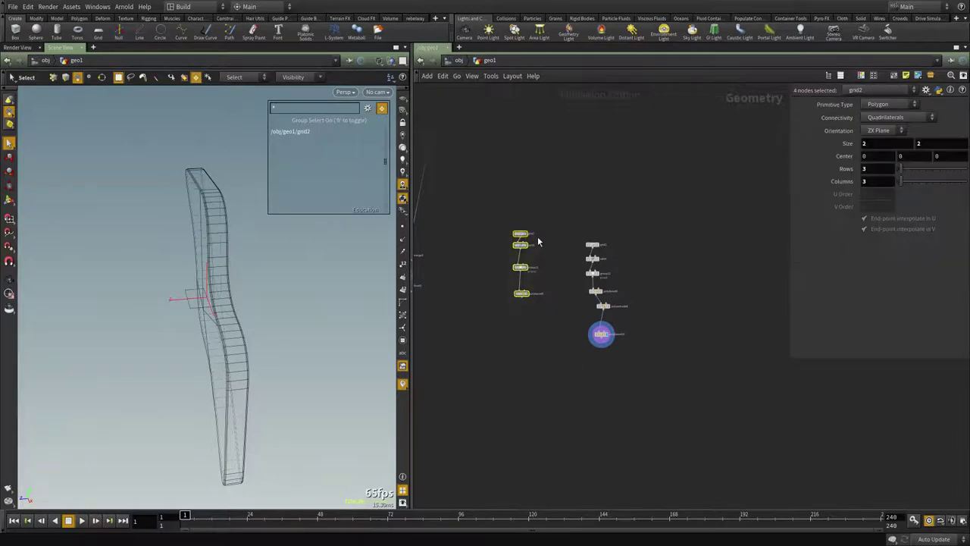
{"action": "left_click_drag", "start_coordinate": [519, 236], "coordinate": [726, 228]}
Step: Copy the XY Plane grid node from the fan network and paste it beside the extruded shape's chain
{"action": "middle_click_drag", "start_coordinate": [551, 203], "coordinate": [587, 394]}
{"action": "scroll", "coordinate": [587, 394], "scroll_direction": "down", "scroll_amount": 4}
{"action": "middle_click_drag", "start_coordinate": [578, 229], "coordinate": [555, 385]}
{"action": "scroll", "coordinate": [568, 275], "scroll_direction": "up", "scroll_amount": 6}
{"action": "left_click", "coordinate": [554, 303]}
{"action": "key", "text": "ctrl+c"}
{"action": "scroll", "coordinate": [554, 329], "scroll_direction": "down", "scroll_amount": 3}
{"action": "middle_click_drag", "start_coordinate": [581, 454], "coordinate": [575, 197]}
{"action": "middle_click_drag", "start_coordinate": [585, 424], "coordinate": [598, 182]}
{"action": "scroll", "coordinate": [567, 309], "scroll_direction": "down", "scroll_amount": 1}
{"action": "scroll", "coordinate": [567, 310], "scroll_direction": "up", "scroll_amount": 3}
{"action": "key", "text": "ctrl+v"}
{"action": "scroll", "coordinate": [586, 282], "scroll_direction": "up", "scroll_amount": 3}
Step: Add a Copy to Points node that copies polybevel10's shape onto the grid4 points
{"action": "key", "text": "Tab"}
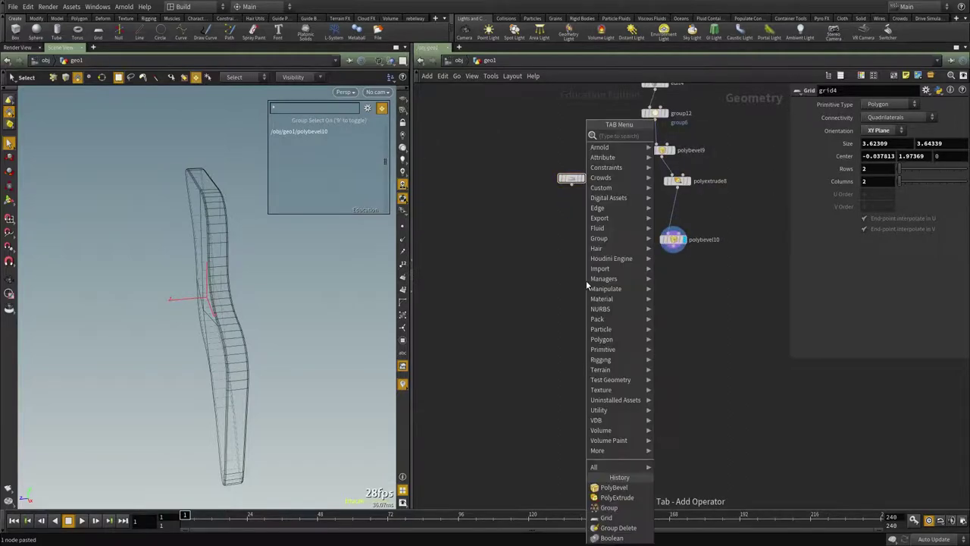
{"action": "type", "text": "copy"}
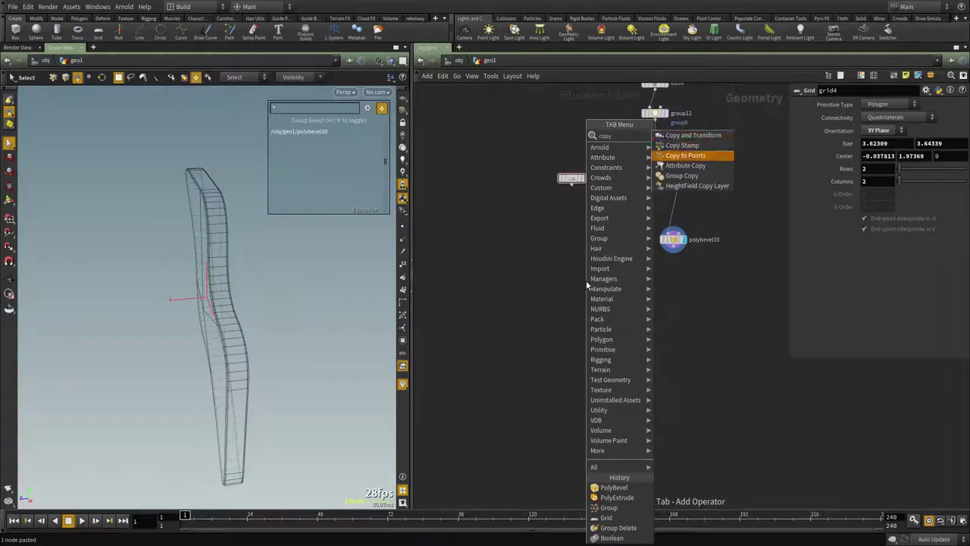
{"action": "key", "text": "Return"}
{"action": "left_click", "coordinate": [585, 281]}
{"action": "scroll", "coordinate": [586, 281], "scroll_direction": "up", "scroll_amount": 2}
{"action": "left_click", "coordinate": [573, 277]}
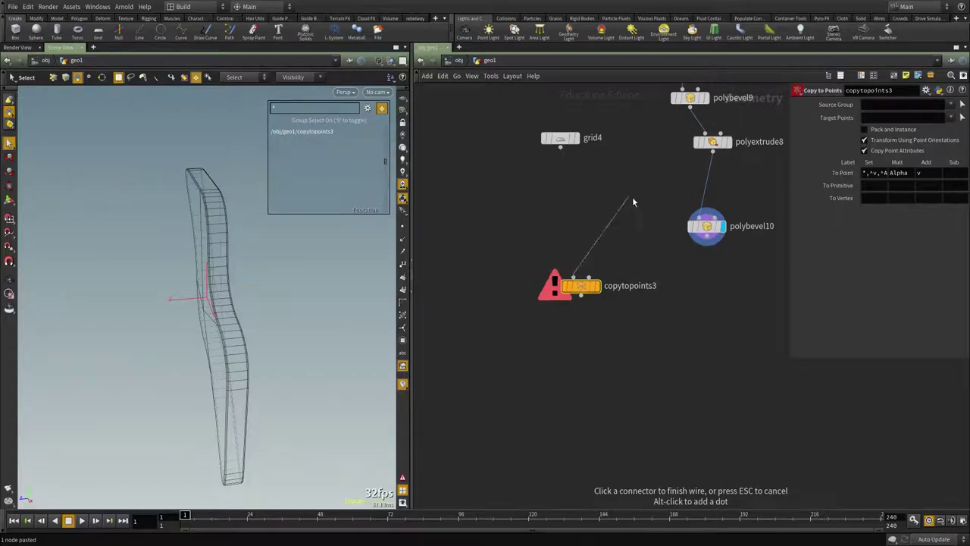
{"action": "left_click", "coordinate": [562, 149]}
{"action": "left_click", "coordinate": [604, 265]}
Step: Compare the copied shapes with the fan housing in the front view by adding merge3 to the selection
{"action": "left_click_drag", "start_coordinate": [186, 249], "coordinate": [230, 244], "text": "alt"}
{"action": "key", "text": "space+2"}
{"action": "key", "text": "space+3"}
{"action": "key", "text": "space+h"}
{"action": "scroll", "coordinate": [516, 347], "scroll_direction": "down", "scroll_amount": 3}
{"action": "middle_click_drag", "start_coordinate": [512, 245], "coordinate": [591, 385]}
{"action": "scroll", "coordinate": [591, 385], "scroll_direction": "down", "scroll_amount": 6}
{"action": "middle_click_drag", "start_coordinate": [482, 259], "coordinate": [572, 406]}
{"action": "scroll", "coordinate": [591, 240], "scroll_direction": "up", "scroll_amount": 4}
{"action": "middle_click_drag", "start_coordinate": [589, 241], "coordinate": [624, 144]}
{"action": "scroll", "coordinate": [625, 148], "scroll_direction": "down", "scroll_amount": 3}
{"action": "middle_click_drag", "start_coordinate": [567, 473], "coordinate": [647, 288]}
{"action": "scroll", "coordinate": [630, 310], "scroll_direction": "up", "scroll_amount": 6}
{"action": "left_click", "coordinate": [604, 313], "text": "shift"}
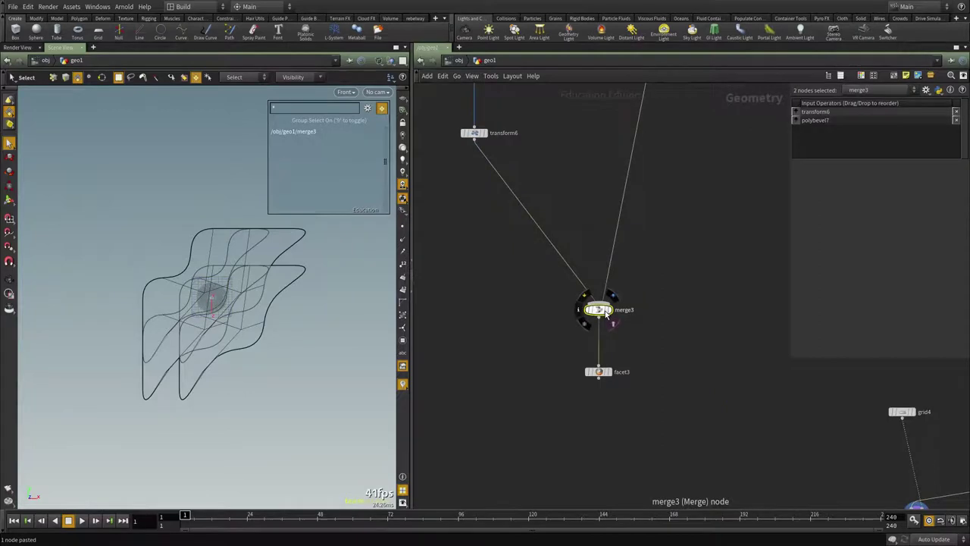
{"action": "scroll", "coordinate": [240, 301], "scroll_direction": "up", "scroll_amount": 2}
{"action": "scroll", "coordinate": [631, 393], "scroll_direction": "down", "scroll_amount": 3}
Step: Insert a Transform node between polybevel10 and copytopoints3 with a uniform scale of 0.06
{"action": "middle_click_drag", "start_coordinate": [826, 462], "coordinate": [591, 300]}
{"action": "scroll", "coordinate": [591, 300], "scroll_direction": "up", "scroll_amount": 3}
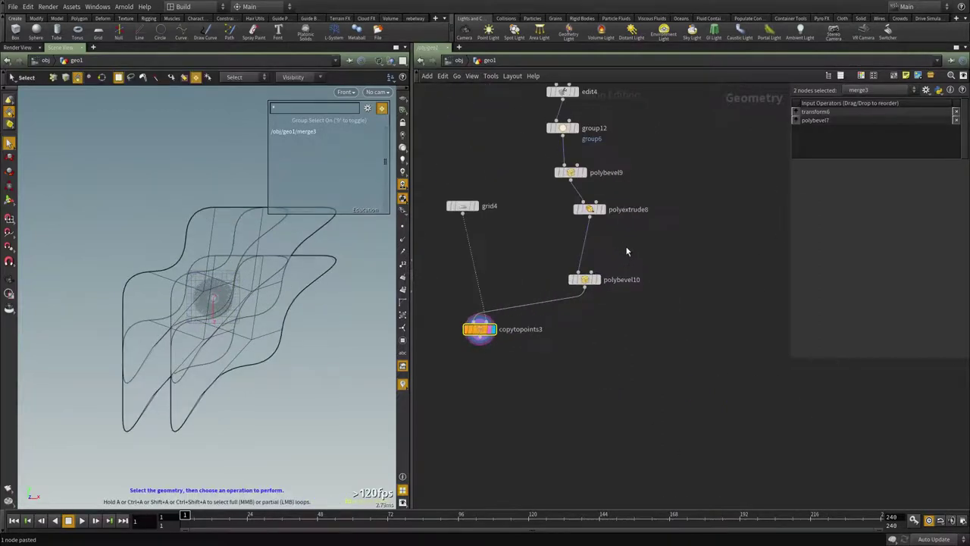
{"action": "key", "text": "Tab"}
{"action": "left_click", "coordinate": [727, 155]}
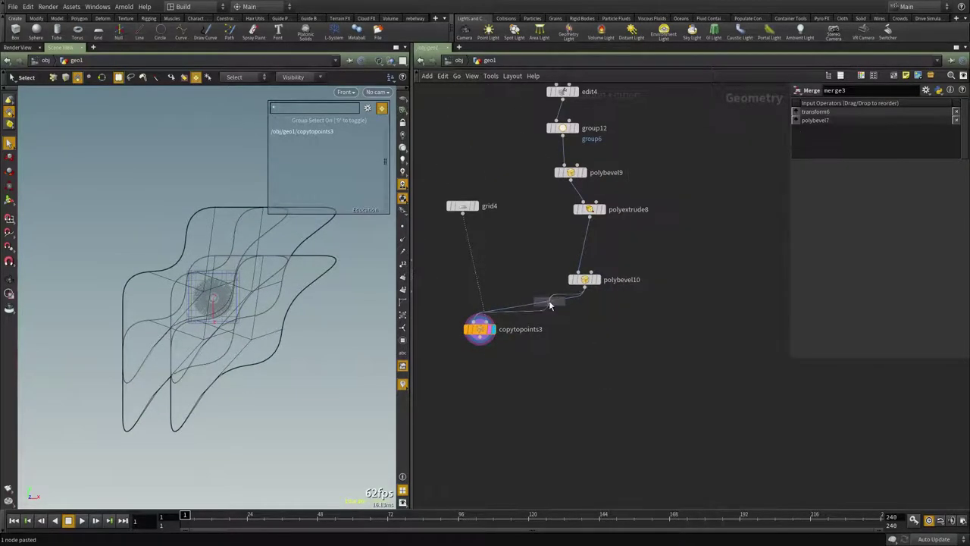
{"action": "left_click", "coordinate": [550, 304]}
{"action": "middle_click_drag", "start_coordinate": [878, 206], "coordinate": [470, 274]}
{"action": "scroll", "coordinate": [561, 371], "scroll_direction": "up", "scroll_amount": 2}
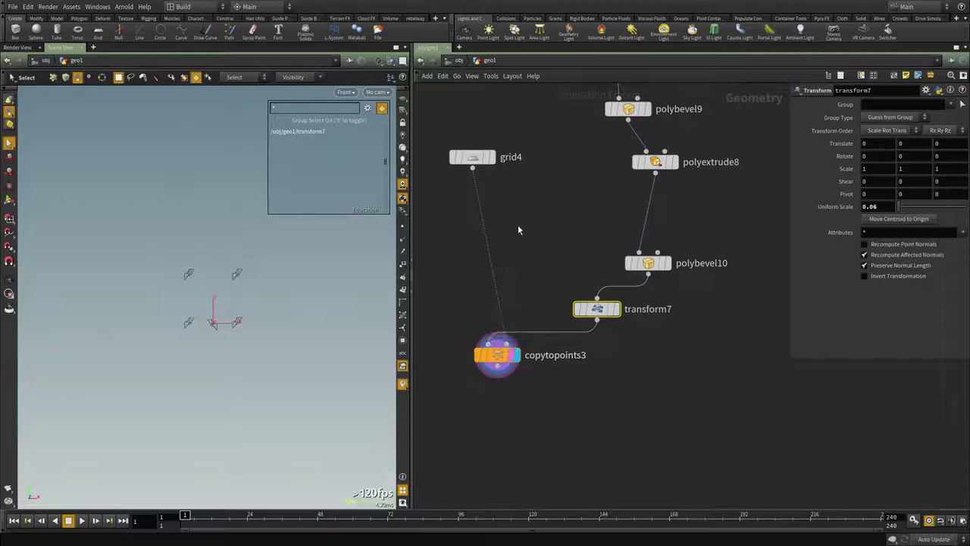
Step: Select grid4 and examine the scaled copies at its corners in the front view
{"action": "middle_click_drag", "start_coordinate": [518, 226], "coordinate": [537, 278]}
{"action": "left_click", "coordinate": [496, 210]}
{"action": "middle_click_drag", "start_coordinate": [444, 302], "coordinate": [459, 258]}
{"action": "right_click_drag", "start_coordinate": [191, 295], "coordinate": [325, 290], "text": "alt"}
{"action": "middle_click_drag", "start_coordinate": [174, 280], "coordinate": [182, 252], "text": "alt"}
{"action": "right_click_drag", "start_coordinate": [183, 251], "coordinate": [256, 249], "text": "alt"}
{"action": "middle_click_drag", "start_coordinate": [256, 248], "coordinate": [217, 297], "text": "alt"}
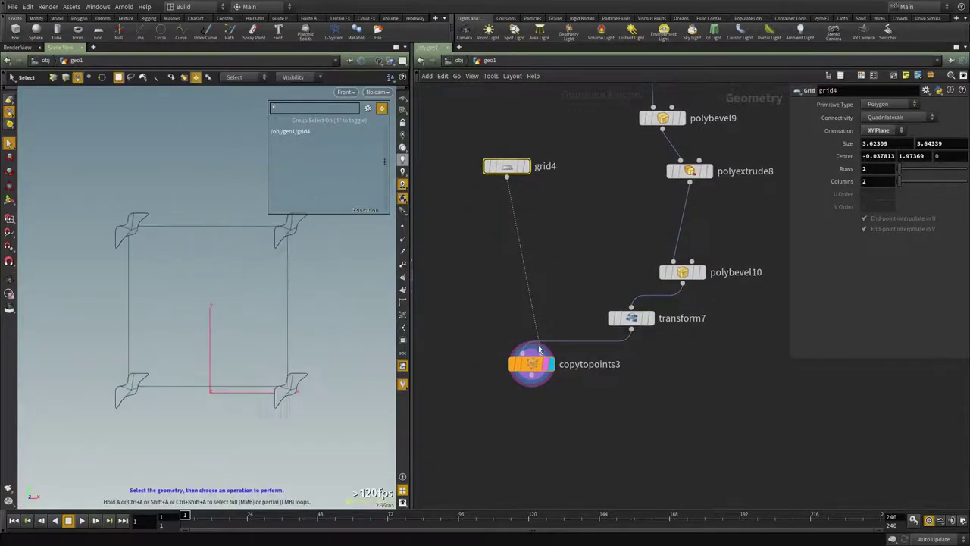
Step: Move the copytopoints3 node further below grid4 and turn off its template display
{"action": "left_click_drag", "start_coordinate": [535, 369], "coordinate": [532, 388]}
{"action": "left_click", "coordinate": [543, 385]}
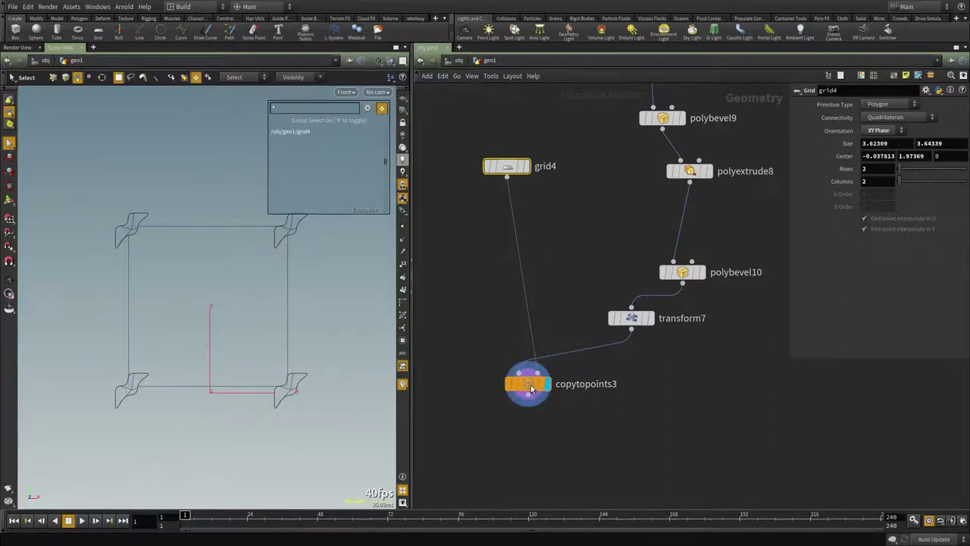
{"action": "left_click", "coordinate": [528, 384]}
Step: Insert a Point VOP between grid4 and copytopoints3 and open its network
{"action": "middle_click_drag", "start_coordinate": [519, 258], "coordinate": [522, 297]}
{"action": "scroll", "coordinate": [536, 252], "scroll_direction": "up", "scroll_amount": 2}
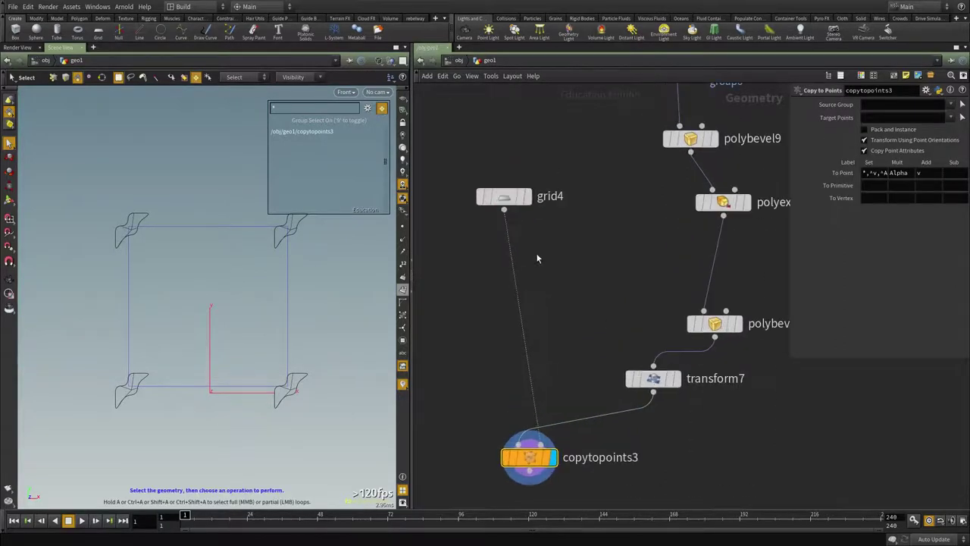
{"action": "key", "text": "Tab"}
{"action": "type", "text": "pointvo"}
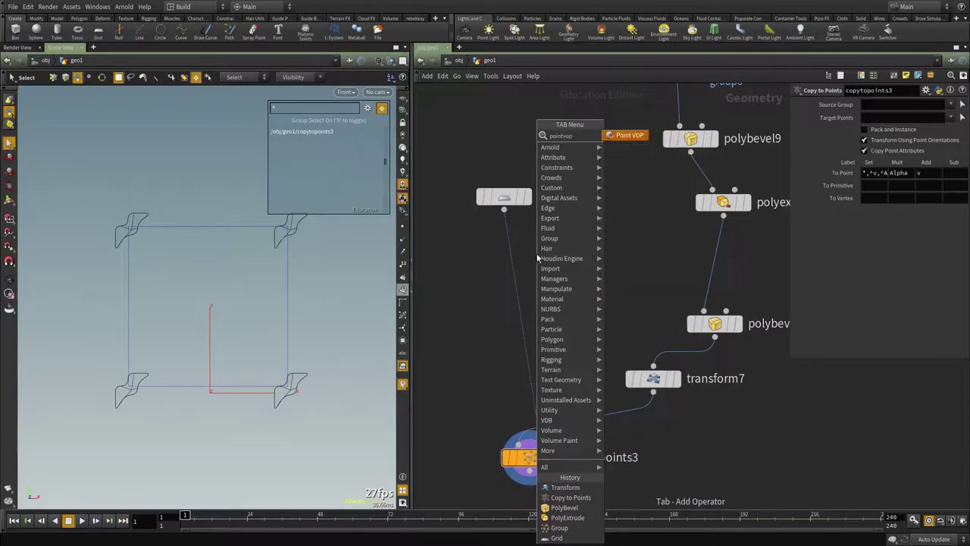
{"action": "key", "text": "Return"}
{"action": "left_click", "coordinate": [537, 255]}
{"action": "left_click_drag", "start_coordinate": [537, 254], "coordinate": [529, 259]}
{"action": "double_click", "coordinate": [529, 259]}
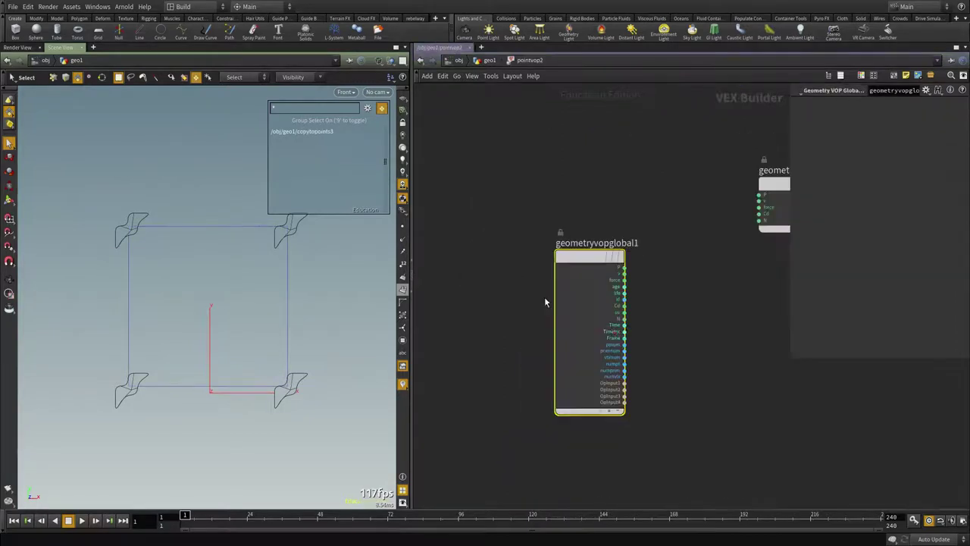
Step: Try orienting the copies with a Subtract node fed by P and wired to the N output
{"action": "key", "text": "Tab"}
{"action": "type", "text": "sub"}
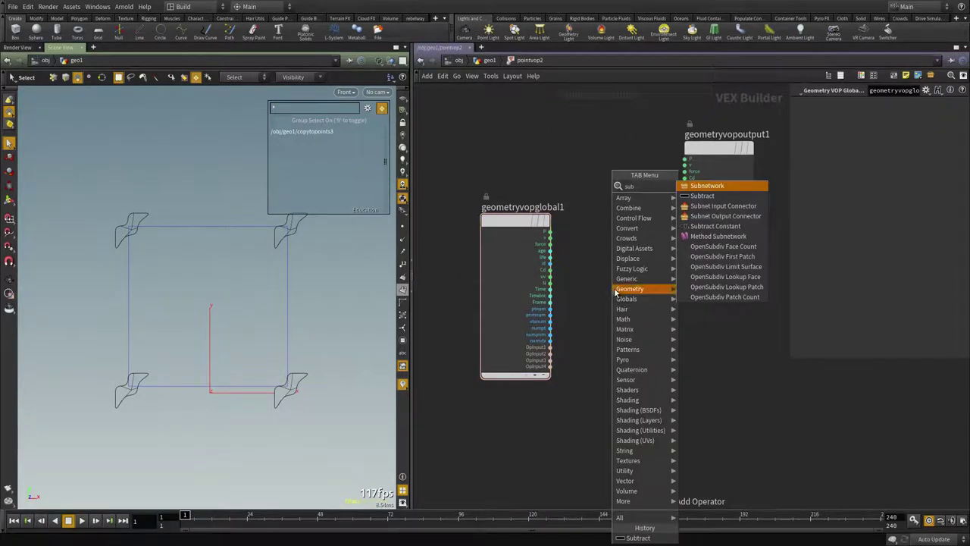
{"action": "left_click", "coordinate": [702, 195]}
{"action": "left_click", "coordinate": [606, 306]}
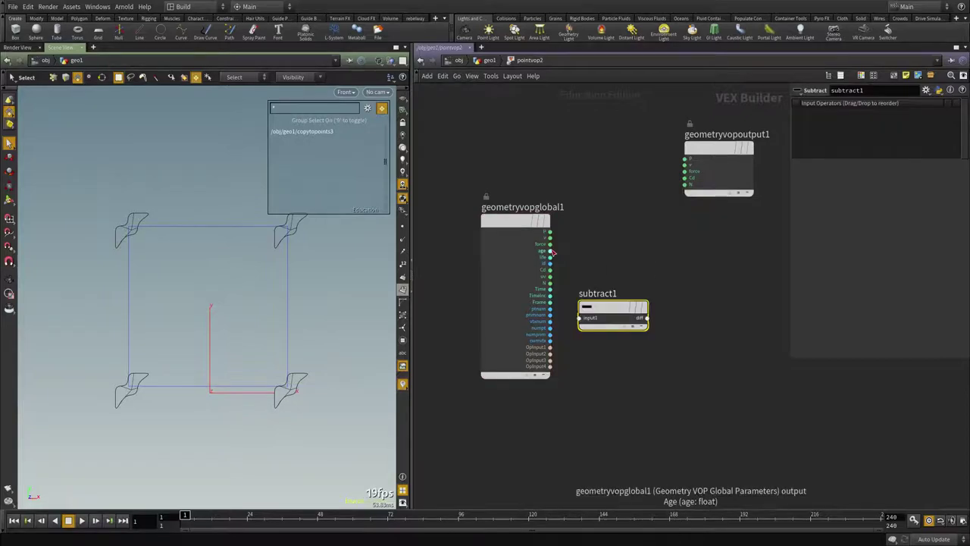
{"action": "left_click", "coordinate": [583, 326]}
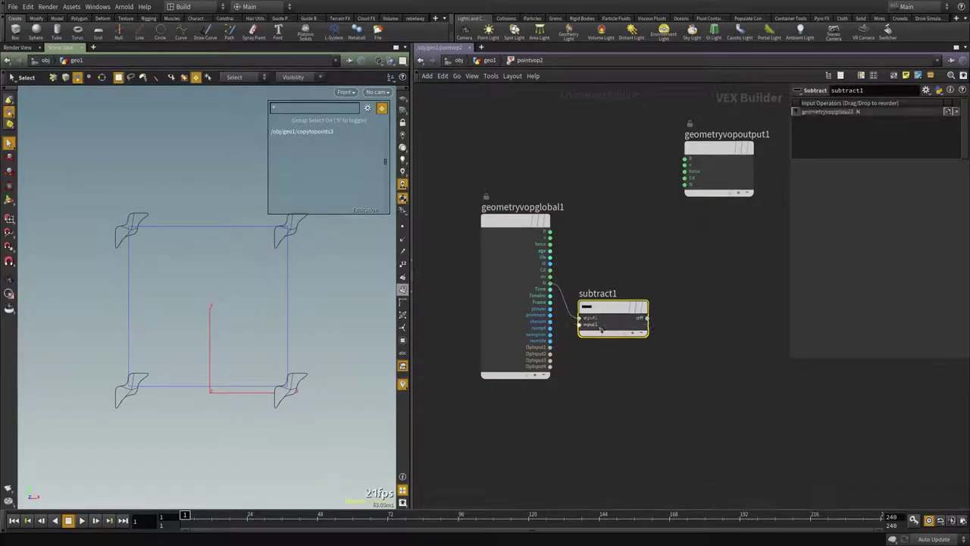
{"action": "middle_click_drag", "start_coordinate": [676, 338], "coordinate": [664, 348]}
{"action": "left_click_drag", "start_coordinate": [570, 326], "coordinate": [595, 322]}
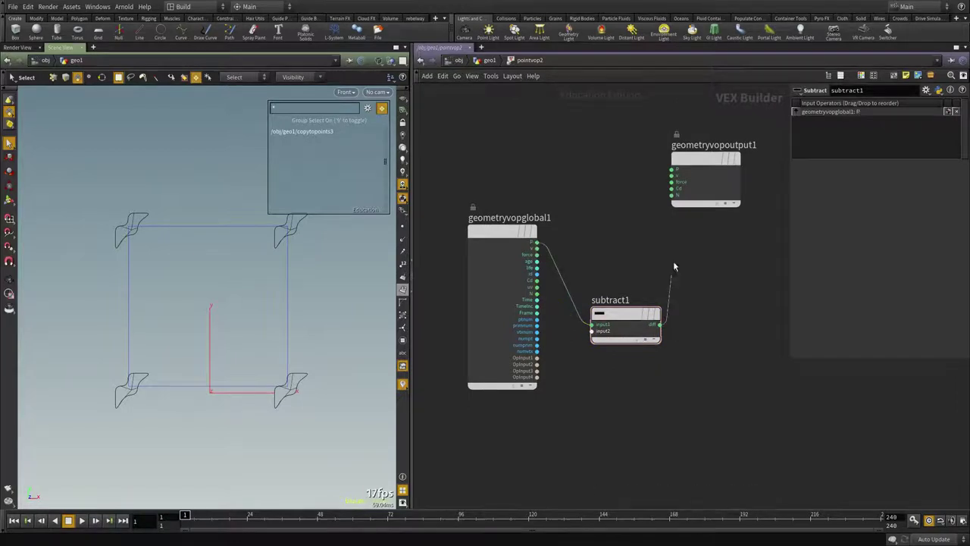
{"action": "left_click", "coordinate": [672, 196]}
Step: Return to the geometry network and delete the Point VOP between grid4 and copytopoints3
{"action": "key", "text": "u"}
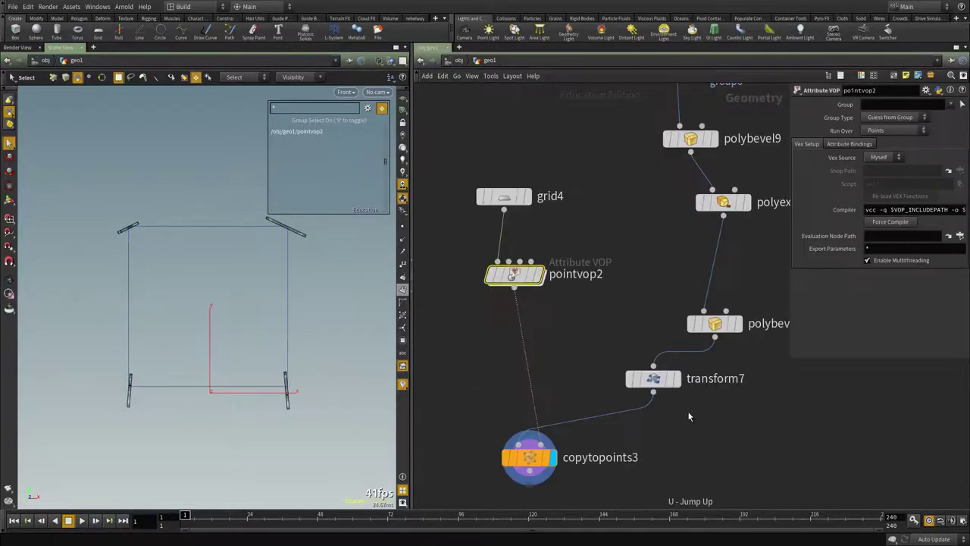
{"action": "scroll", "coordinate": [535, 364], "scroll_direction": "down", "scroll_amount": 1}
{"action": "left_click", "coordinate": [514, 188]}
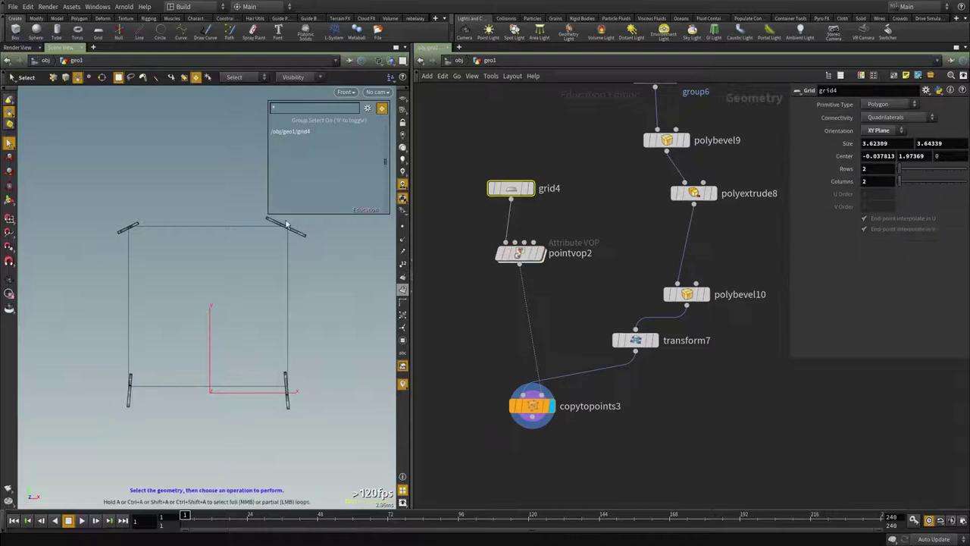
{"action": "key", "text": "Down"}
{"action": "mouse_move", "coordinate": [522, 256]}
{"action": "middle_click_drag", "start_coordinate": [551, 304], "coordinate": [558, 301]}
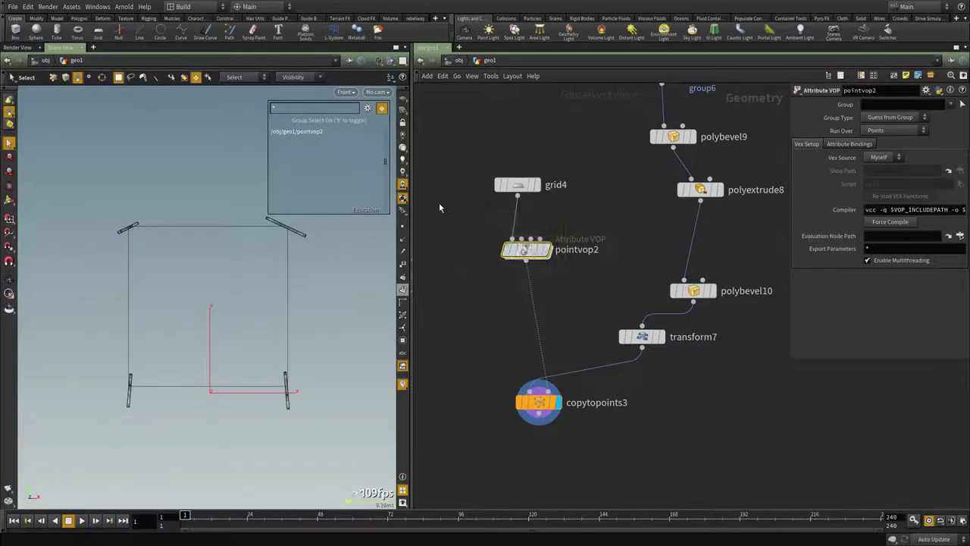
{"action": "key", "text": "Delete"}
{"action": "key", "text": "h"}
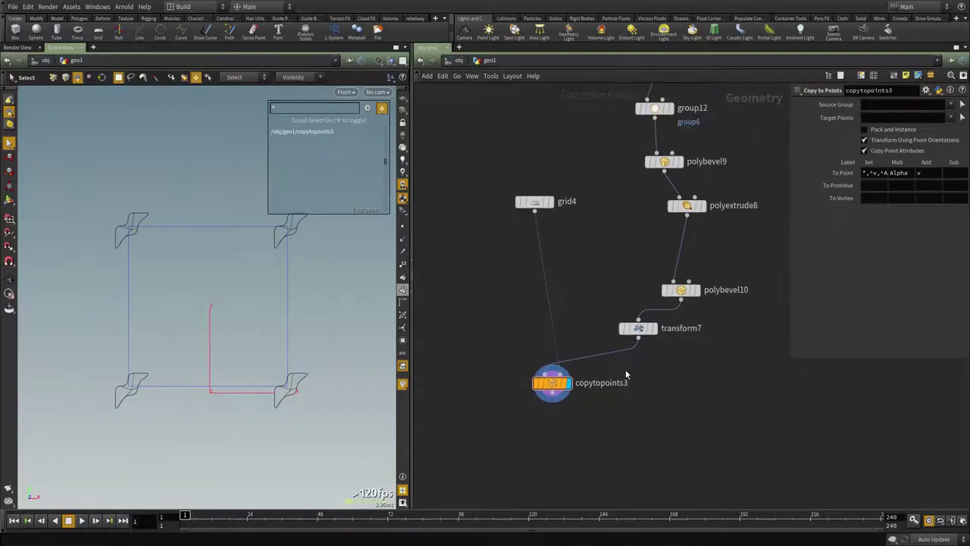
Step: Show transform7 as a template alongside the copies and select copytopoints3
{"action": "left_click", "coordinate": [579, 319]}
{"action": "scroll", "coordinate": [576, 319], "scroll_direction": "up", "scroll_amount": 2}
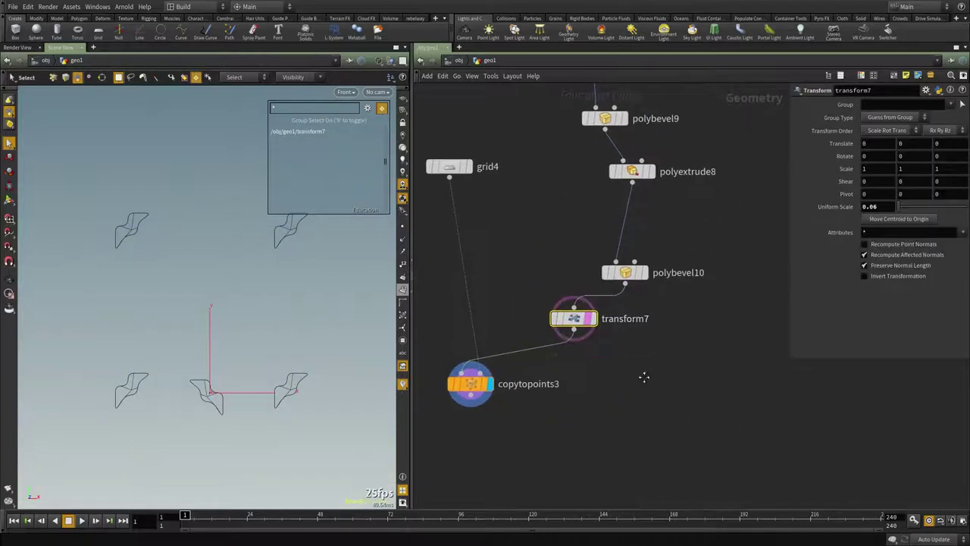
{"action": "left_click_drag", "start_coordinate": [519, 418], "coordinate": [425, 348]}
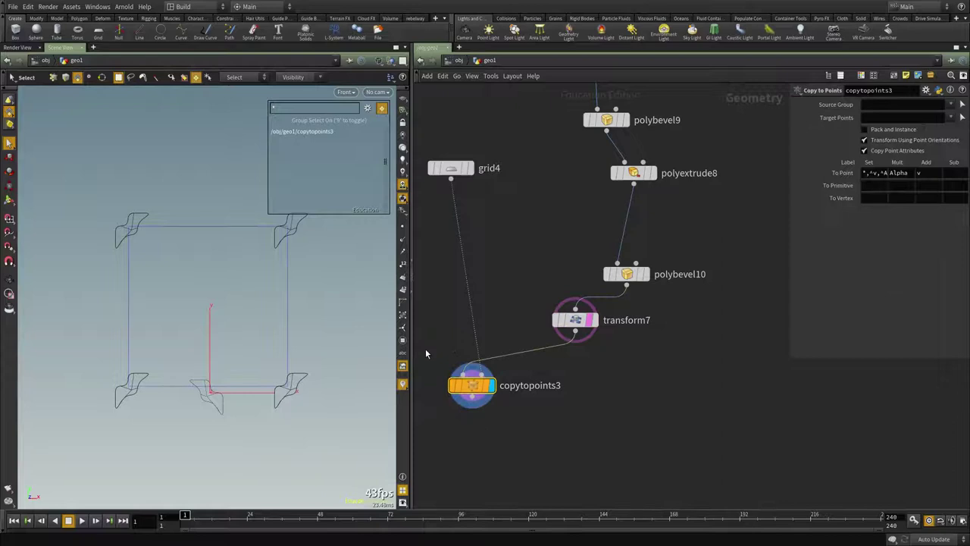
Step: Delete copytopoints3 and grid4, leaving transform7 as the displayed node
{"action": "key", "text": "Delete"}
{"action": "scroll", "coordinate": [582, 321], "scroll_direction": "down", "scroll_amount": 2}
{"action": "middle_click_drag", "start_coordinate": [591, 345], "coordinate": [641, 393]}
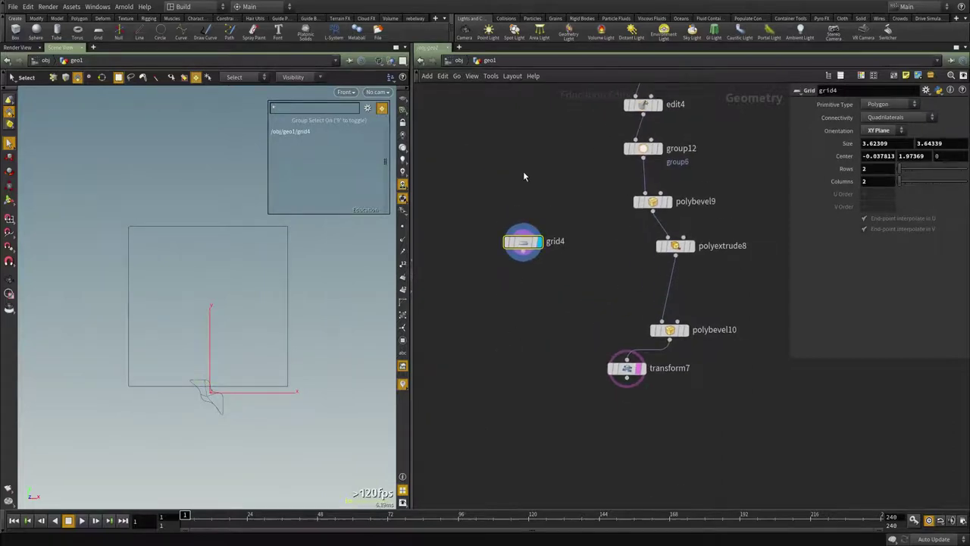
{"action": "key", "text": "Delete"}
{"action": "left_click_drag", "start_coordinate": [639, 367], "coordinate": [703, 389]}
Step: Show facet3 as a template so the whole fan appears behind the small shape
{"action": "scroll", "coordinate": [598, 338], "scroll_direction": "down", "scroll_amount": 5}
{"action": "middle_click_drag", "start_coordinate": [557, 271], "coordinate": [629, 322]}
{"action": "scroll", "coordinate": [541, 356], "scroll_direction": "up", "scroll_amount": 3}
{"action": "scroll", "coordinate": [553, 374], "scroll_direction": "up", "scroll_amount": 3}
{"action": "left_click", "coordinate": [515, 333]}
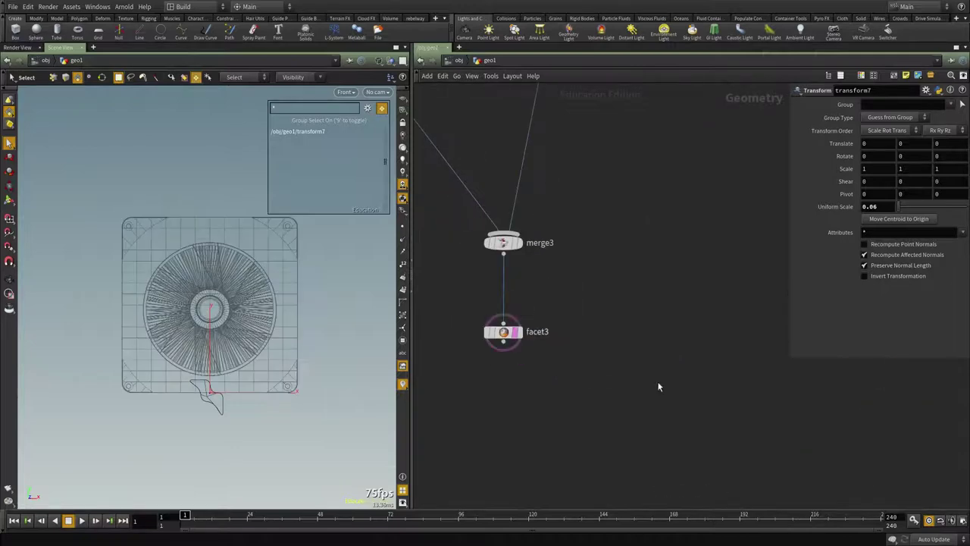
Step: Move the shape with transform7 into the housing's upper-right corner, at about 1.585 in X and 3.629 in Y
{"action": "scroll", "coordinate": [659, 386], "scroll_direction": "down", "scroll_amount": 3}
{"action": "middle_click_drag", "start_coordinate": [862, 455], "coordinate": [716, 372]}
{"action": "scroll", "coordinate": [717, 372], "scroll_direction": "up", "scroll_amount": 2}
{"action": "middle_click_drag", "start_coordinate": [828, 440], "coordinate": [660, 384]}
{"action": "scroll", "coordinate": [660, 384], "scroll_direction": "up", "scroll_amount": 2}
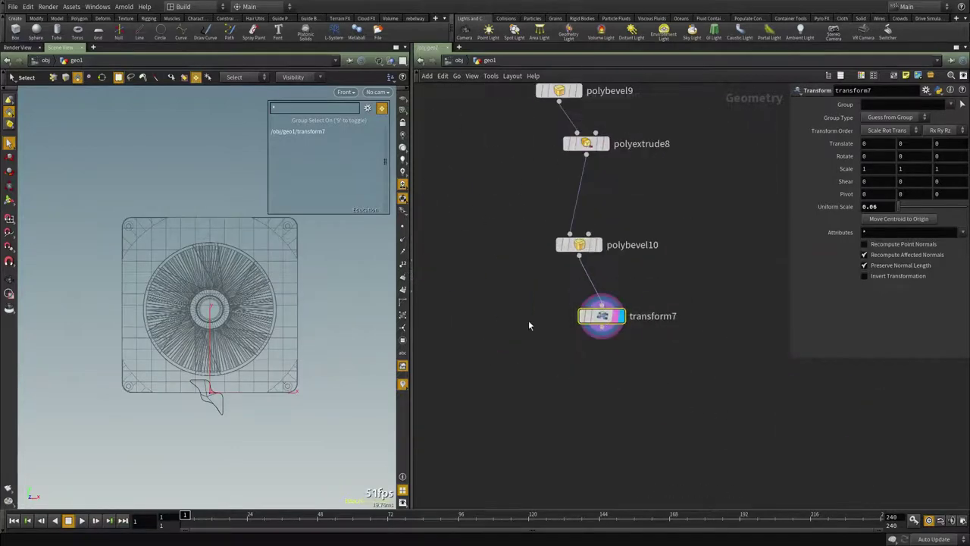
{"action": "key", "text": "Return"}
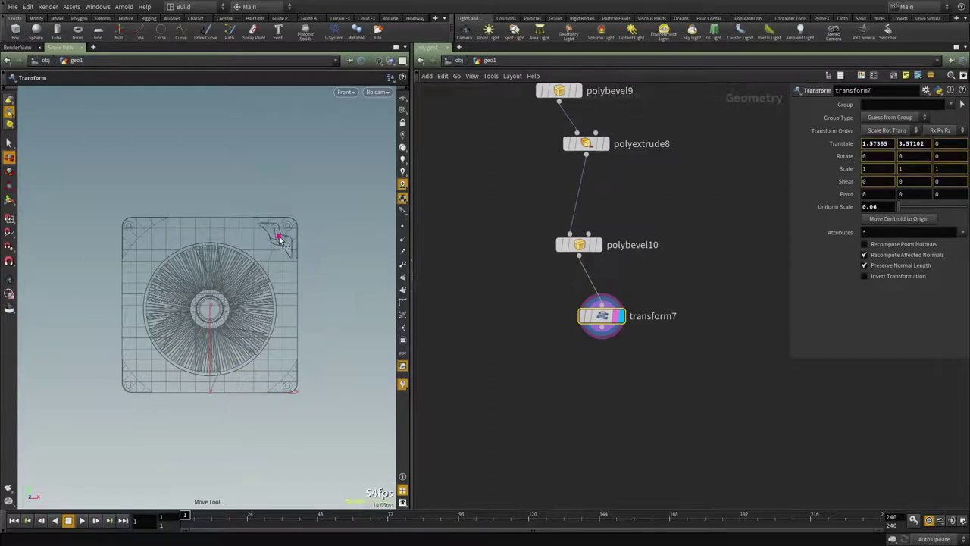
{"action": "left_click_drag", "start_coordinate": [280, 237], "coordinate": [281, 234]}
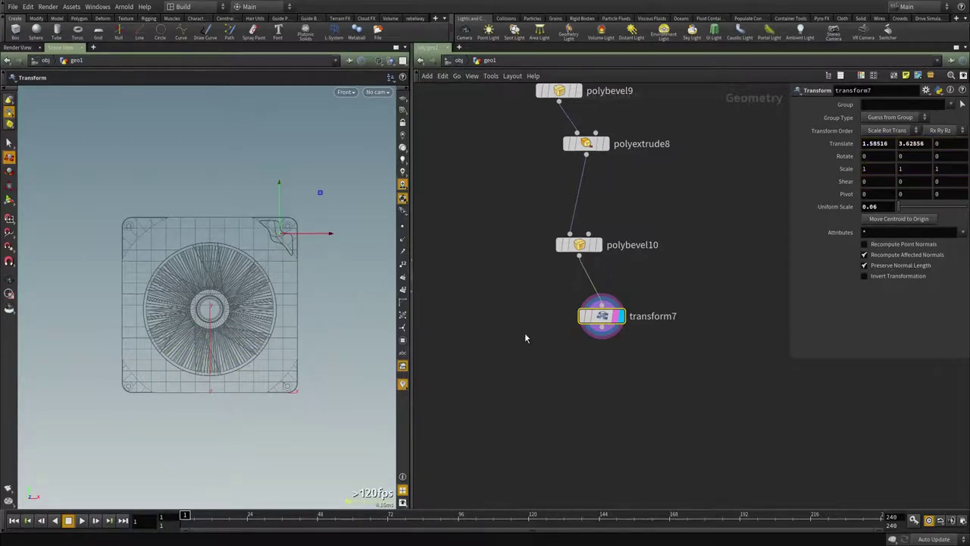
Step: Add a Mirror node after transform7, wire it in and display it
{"action": "scroll", "coordinate": [619, 322], "scroll_direction": "up", "scroll_amount": 2}
{"action": "key", "text": "Tab"}
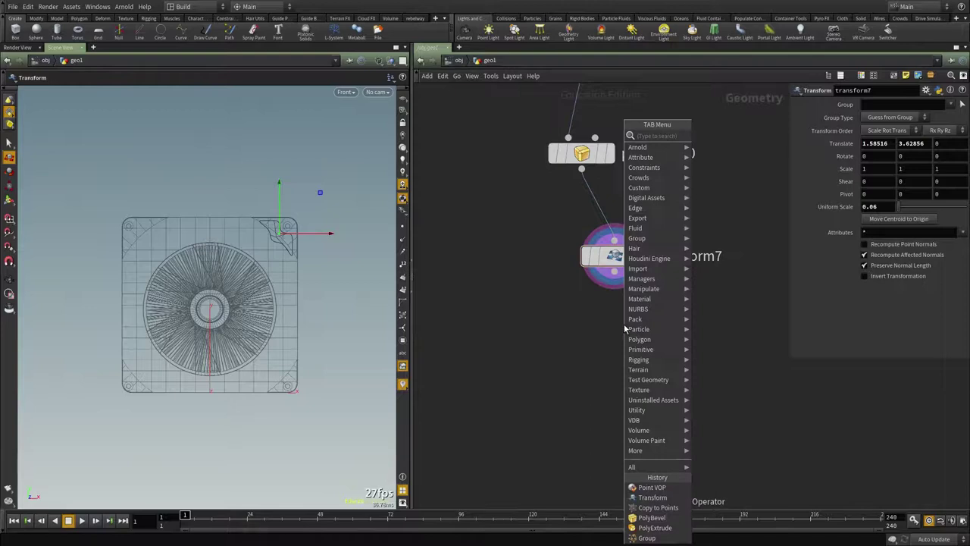
{"action": "type", "text": "mirror"}
{"action": "key", "text": "Return"}
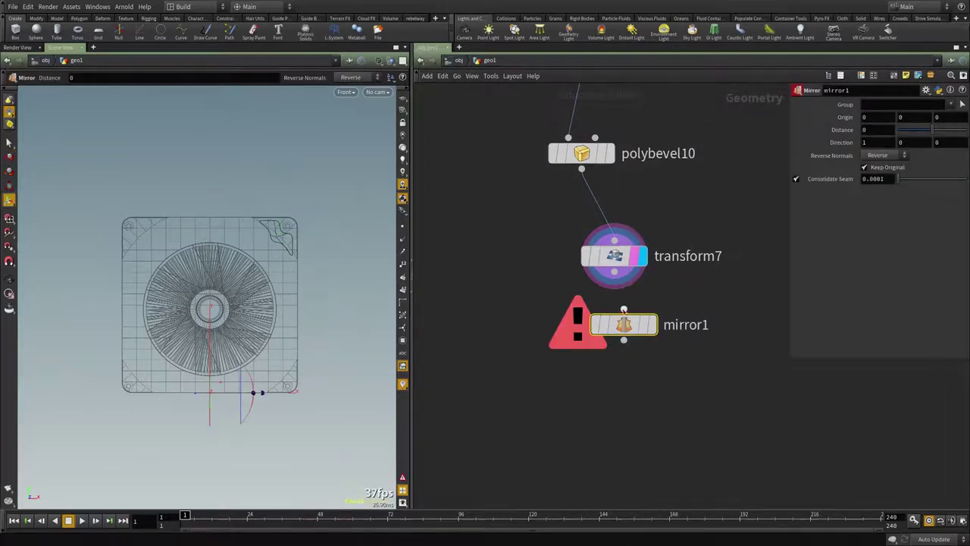
{"action": "left_click", "coordinate": [624, 309]}
{"action": "left_click", "coordinate": [650, 324]}
{"action": "middle_click_drag", "start_coordinate": [644, 418], "coordinate": [629, 369]}
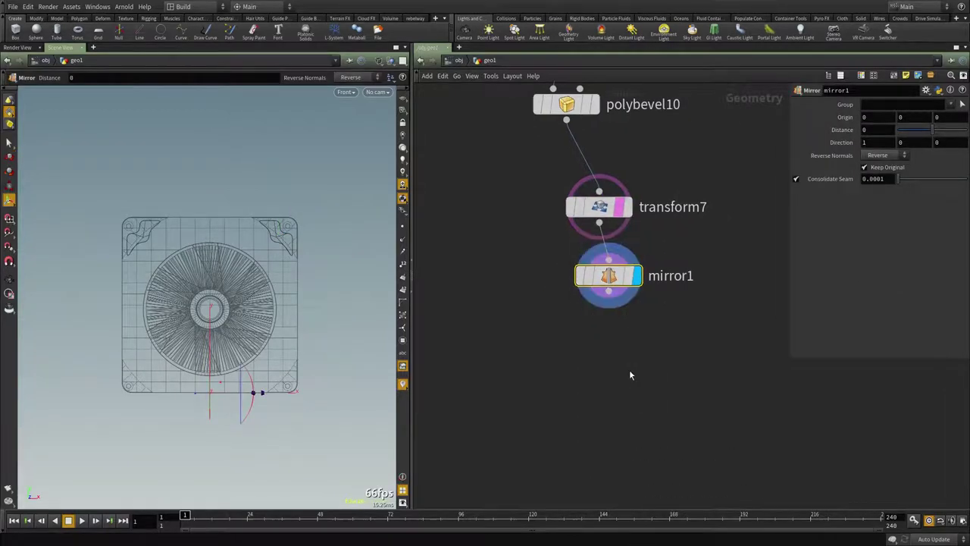
Step: Add a copy of the Mirror node below mirror1 with direction 0, 1, 0 and distance 1.99
{"action": "key", "text": "ctrl+c"}
{"action": "key", "text": "ctrl+v"}
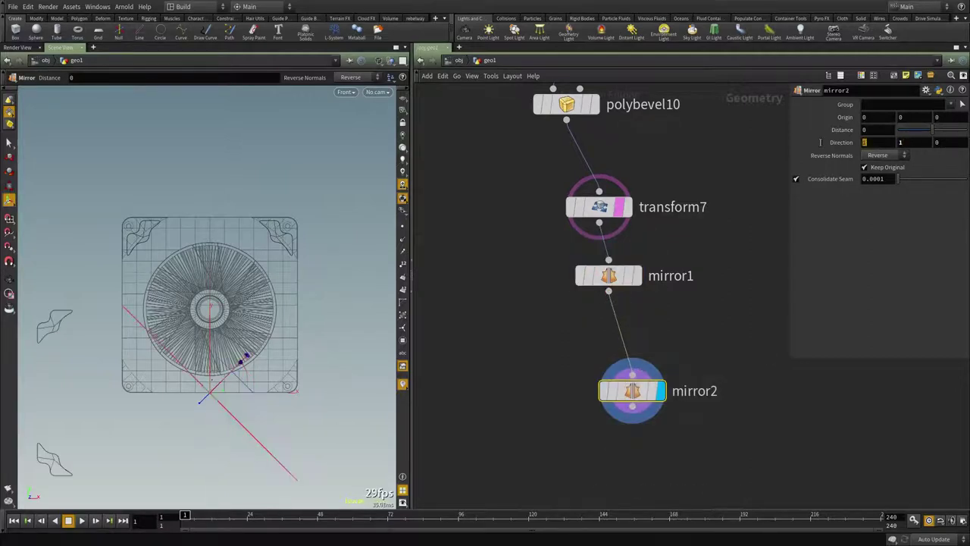
{"action": "type", "text": "0"}
{"action": "key", "text": "Return"}
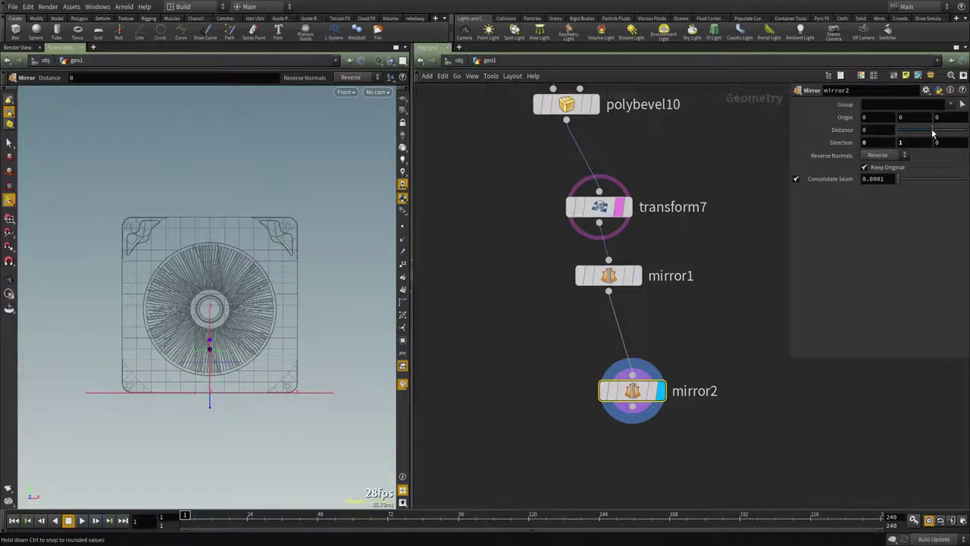
{"action": "left_click_drag", "start_coordinate": [940, 134], "coordinate": [946, 133]}
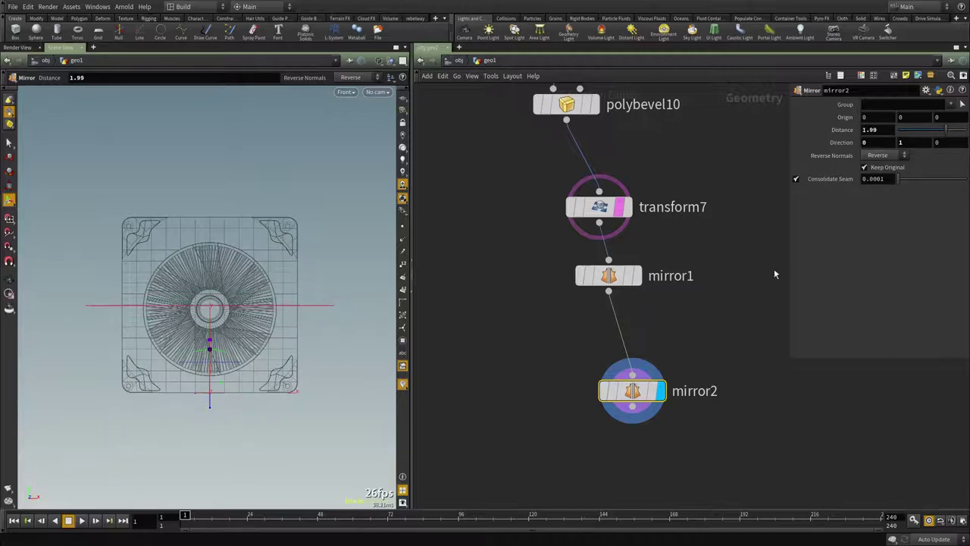
Step: Switch to a framed perspective view of the mirrored corner shapes with shaded display
{"action": "middle_click_drag", "start_coordinate": [699, 419], "coordinate": [700, 359]}
{"action": "key", "text": "space+1"}
{"action": "key", "text": "space+g"}
{"action": "mouse_move", "coordinate": [208, 336]}
{"action": "left_mouse_down", "text": "alt"}
{"action": "mouse_move", "coordinate": [240, 325]}
{"action": "mouse_move", "coordinate": [278, 291]}
{"action": "mouse_move", "coordinate": [389, 290]}
{"action": "mouse_move", "coordinate": [375, 293]}
{"action": "left_mouse_up", "text": "alt"}
{"action": "key", "text": "w"}
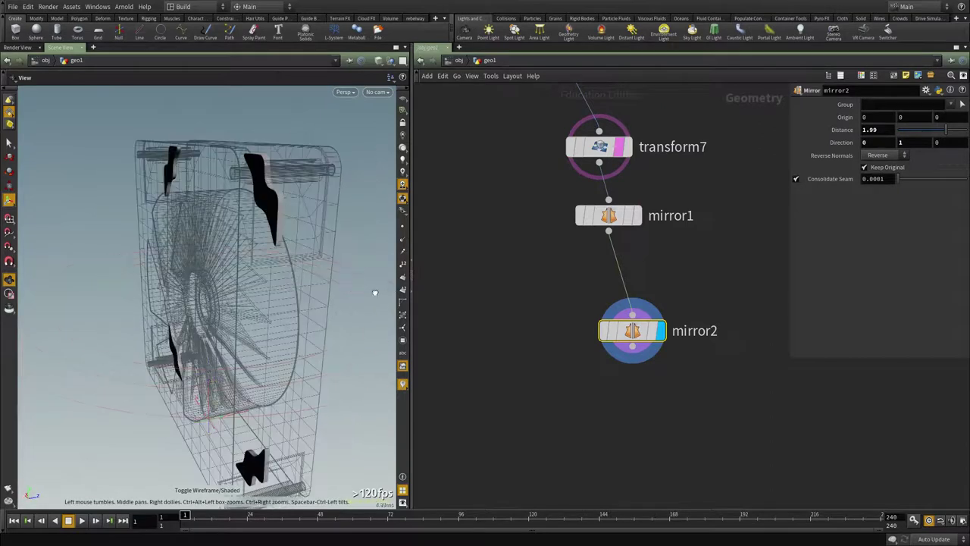
Step: Add a Boolean node below mirror2 and feed its first input from the last node of the fan housing branch
{"action": "right_click_drag", "start_coordinate": [671, 303], "coordinate": [595, 384]}
{"action": "key", "text": "Tab"}
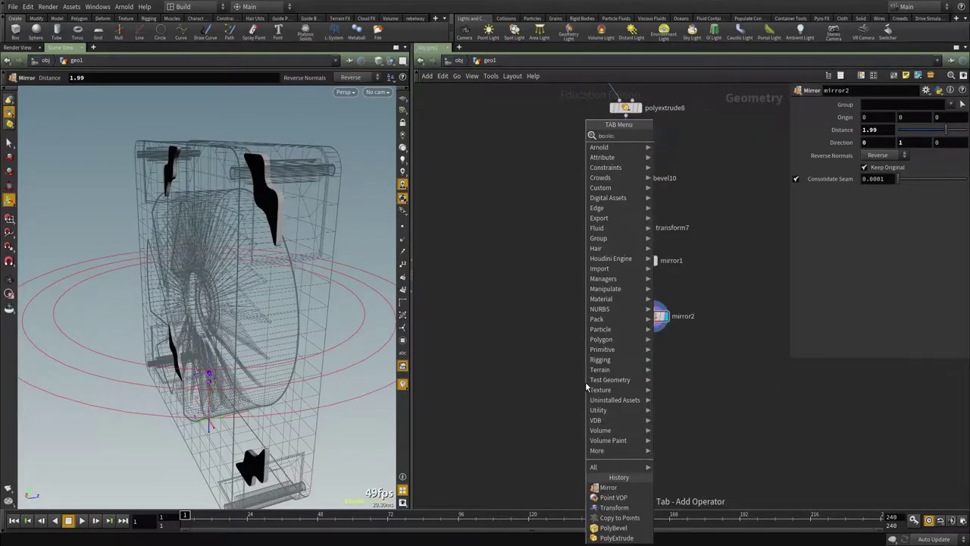
{"action": "type", "text": "boole"}
{"action": "key", "text": "Return"}
{"action": "left_click", "coordinate": [585, 387]}
{"action": "left_click", "coordinate": [577, 374]}
{"action": "scroll", "coordinate": [586, 341], "scroll_direction": "down", "scroll_amount": 3}
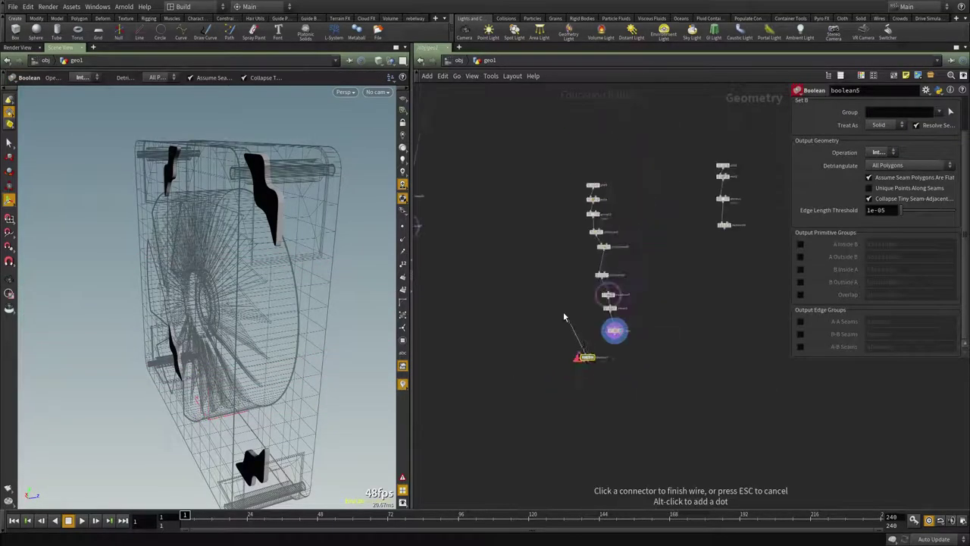
{"action": "scroll", "coordinate": [564, 317], "scroll_direction": "down", "scroll_amount": 2}
{"action": "middle_click_drag", "start_coordinate": [563, 317], "coordinate": [605, 338]}
{"action": "scroll", "coordinate": [530, 234], "scroll_direction": "down", "scroll_amount": 4}
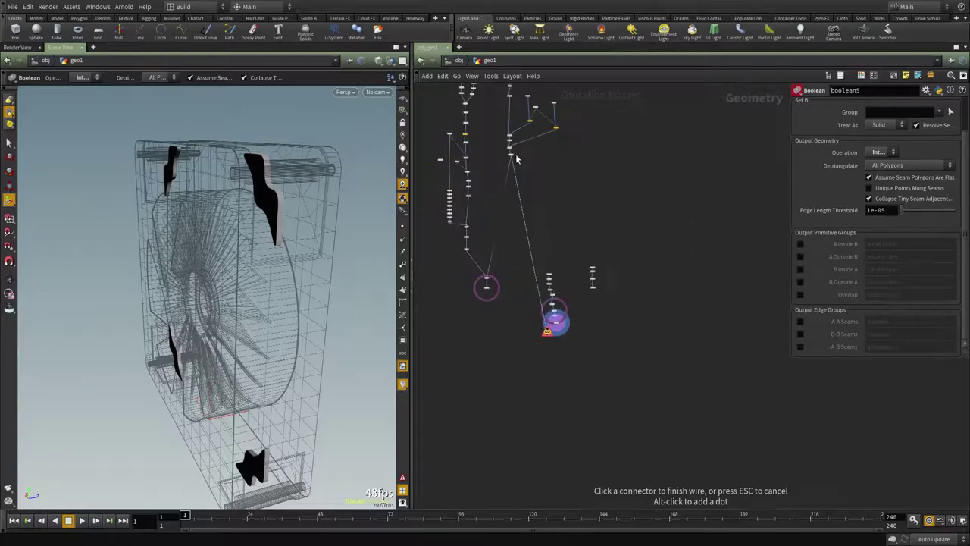
{"action": "left_click", "coordinate": [516, 159]}
Step: Wire mirror2 into the second input of boolean5 and display the Boolean
{"action": "scroll", "coordinate": [550, 424], "scroll_direction": "up", "scroll_amount": 6}
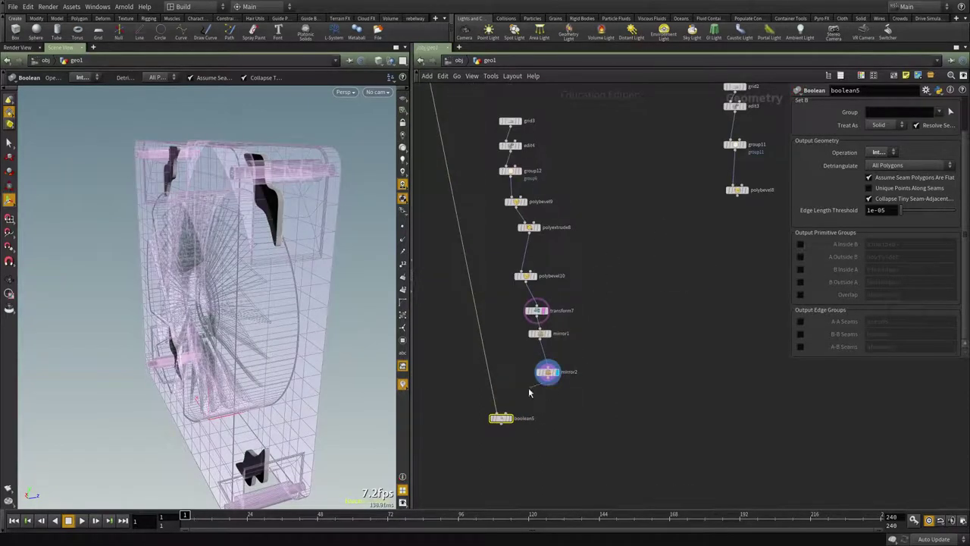
{"action": "left_click", "coordinate": [503, 422]}
{"action": "left_click", "coordinate": [510, 419]}
{"action": "left_click_drag", "start_coordinate": [113, 231], "coordinate": [257, 270], "text": "alt"}
Step: Insert a Transform node between mirror2 and boolean5
{"action": "scroll", "coordinate": [601, 388], "scroll_direction": "up", "scroll_amount": 3}
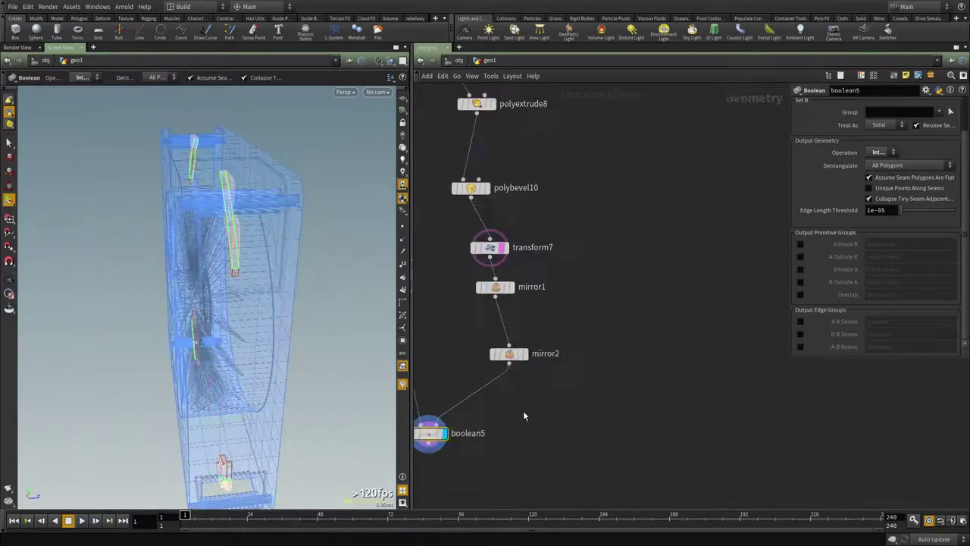
{"action": "key", "text": "Tab"}
{"action": "type", "text": "tra"}
{"action": "key", "text": "Escape"}
{"action": "left_click", "coordinate": [490, 387]}
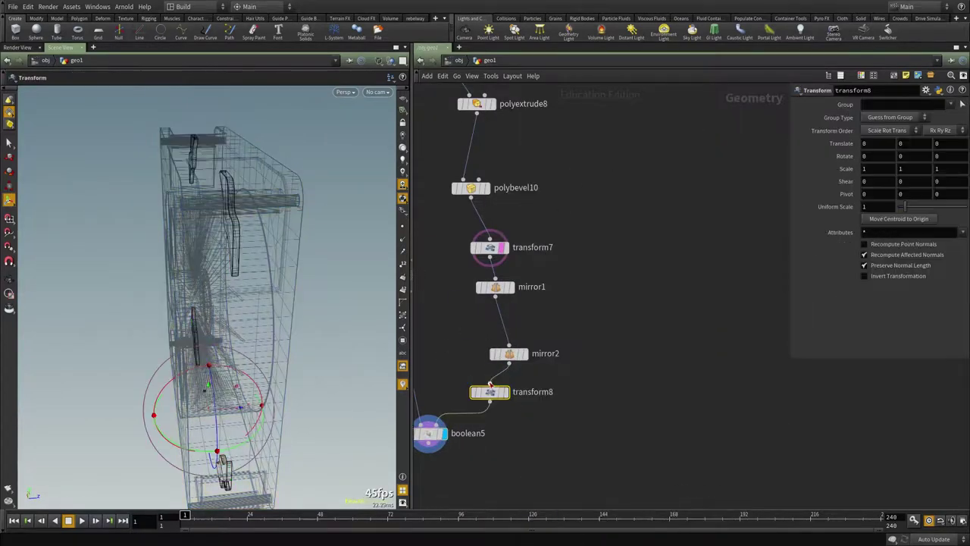
Step: Try shifting the four corner shapes along Z to about -0.383 with transform8
{"action": "left_click_drag", "start_coordinate": [212, 322], "coordinate": [259, 323], "text": "alt"}
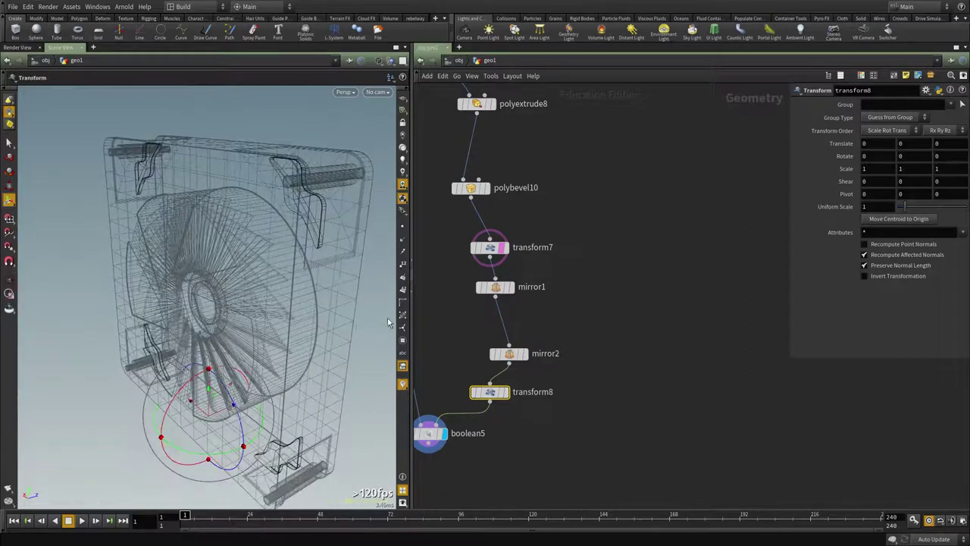
{"action": "mouse_move", "coordinate": [217, 419]}
{"action": "left_mouse_down"}
{"action": "mouse_move", "coordinate": [190, 411]}
{"action": "mouse_move", "coordinate": [199, 423]}
{"action": "left_mouse_up"}
{"action": "left_click_drag", "start_coordinate": [251, 247], "coordinate": [356, 292], "text": "alt"}
{"action": "middle_click_drag", "start_coordinate": [659, 440], "coordinate": [765, 321]}
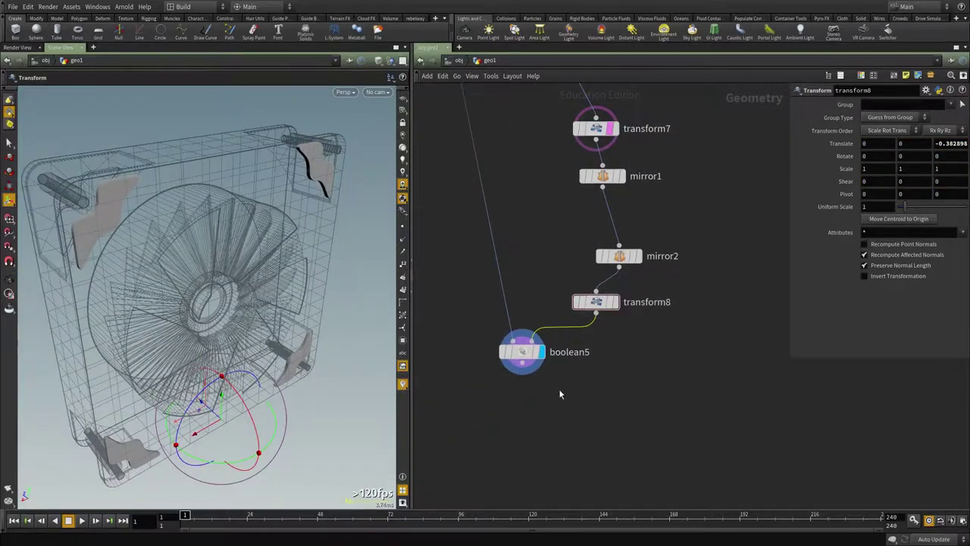
Step: Set the operation of boolean5 to Subtract
{"action": "left_click", "coordinate": [522, 351]}
{"action": "left_click", "coordinate": [880, 153]}
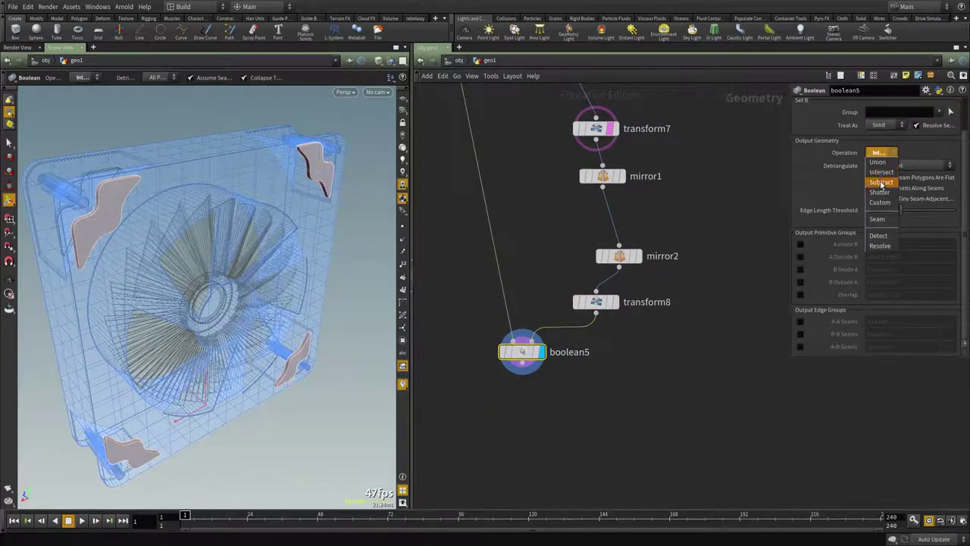
{"action": "left_click", "coordinate": [880, 182]}
Step: Move the corner shapes with transform8 to about 0.512 in Z and check the recess at a corner
{"action": "left_click_drag", "start_coordinate": [359, 248], "coordinate": [496, 359]}
{"action": "left_click", "coordinate": [607, 302]}
{"action": "left_click_drag", "start_coordinate": [292, 257], "coordinate": [274, 276], "text": "alt"}
{"action": "left_click_drag", "start_coordinate": [191, 419], "coordinate": [199, 277]}
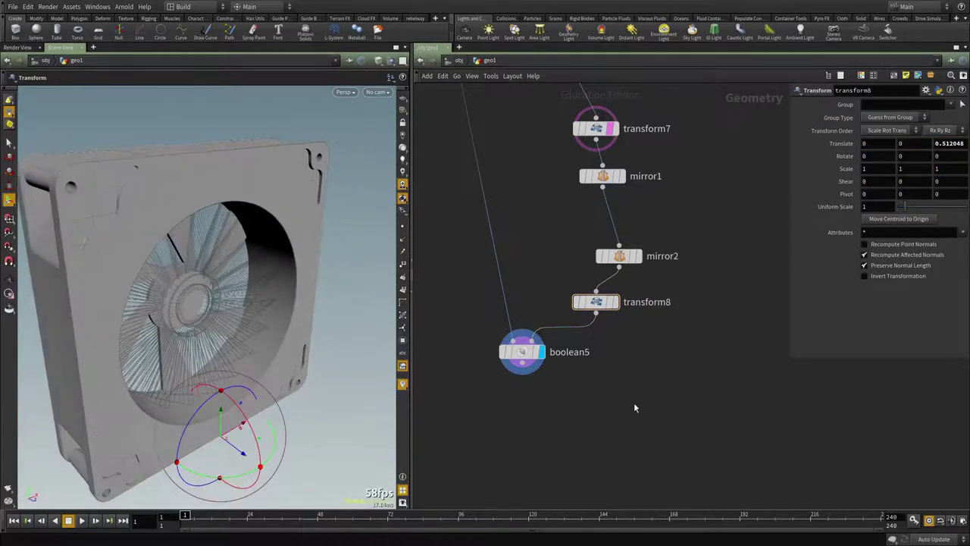
{"action": "left_click_drag", "start_coordinate": [114, 250], "coordinate": [197, 238], "text": "alt"}
{"action": "middle_click_drag", "start_coordinate": [197, 238], "coordinate": [186, 316], "text": "alt"}
{"action": "left_click_drag", "start_coordinate": [187, 316], "coordinate": [210, 313], "text": "alt"}
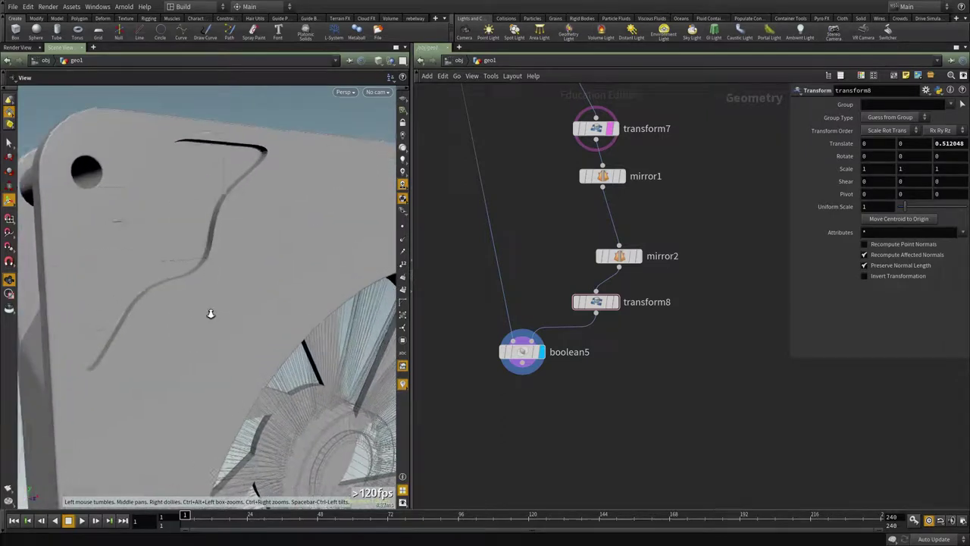
{"action": "right_click_drag", "start_coordinate": [210, 314], "coordinate": [238, 327], "text": "alt"}
Step: Enable the A-B Seams output edge group on boolean5 with the name abseams
{"action": "scroll", "coordinate": [641, 407], "scroll_direction": "down", "scroll_amount": 1}
{"action": "middle_click_drag", "start_coordinate": [638, 402], "coordinate": [634, 365]}
{"action": "left_click", "coordinate": [544, 324]}
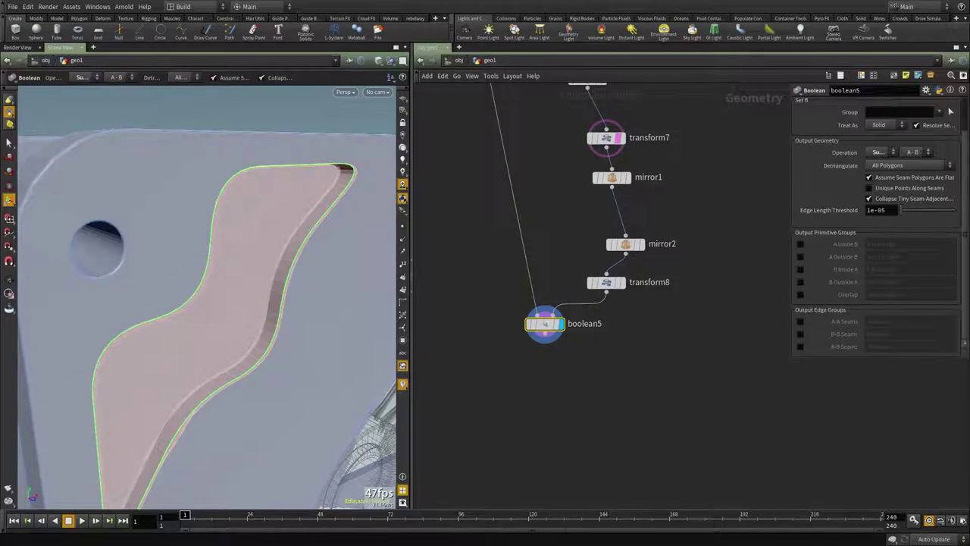
{"action": "middle_click_drag", "start_coordinate": [602, 352], "coordinate": [610, 323]}
{"action": "left_click", "coordinate": [615, 252], "text": "shift"}
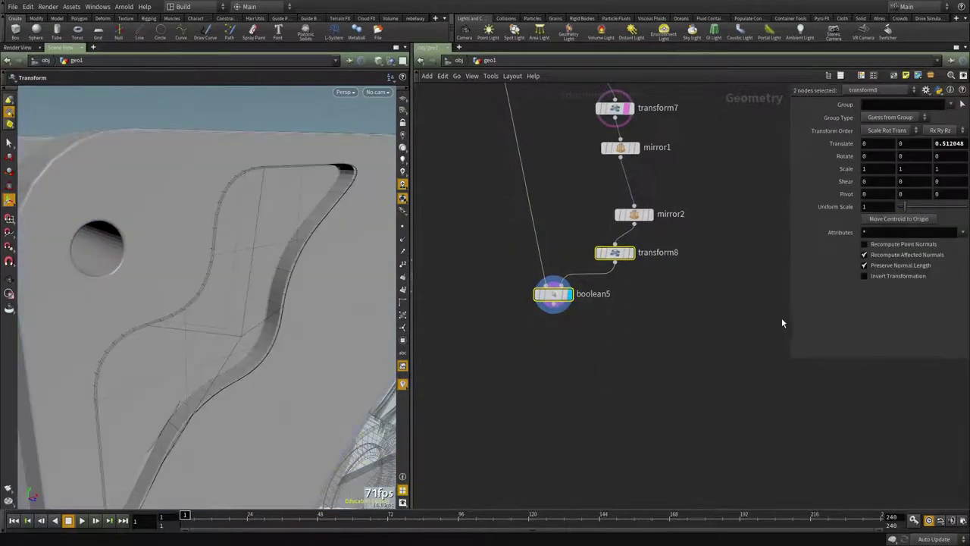
{"action": "key", "text": "Down"}
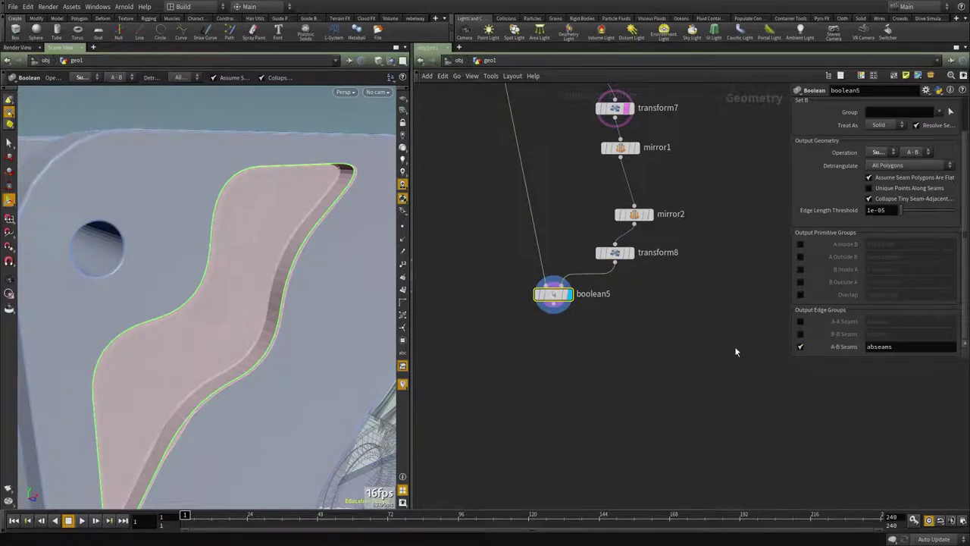
Step: Make room above boolean5 and insert a Group Delete node on the housing input that deletes all groups with *
{"action": "left_click_drag", "start_coordinate": [553, 294], "coordinate": [488, 365]}
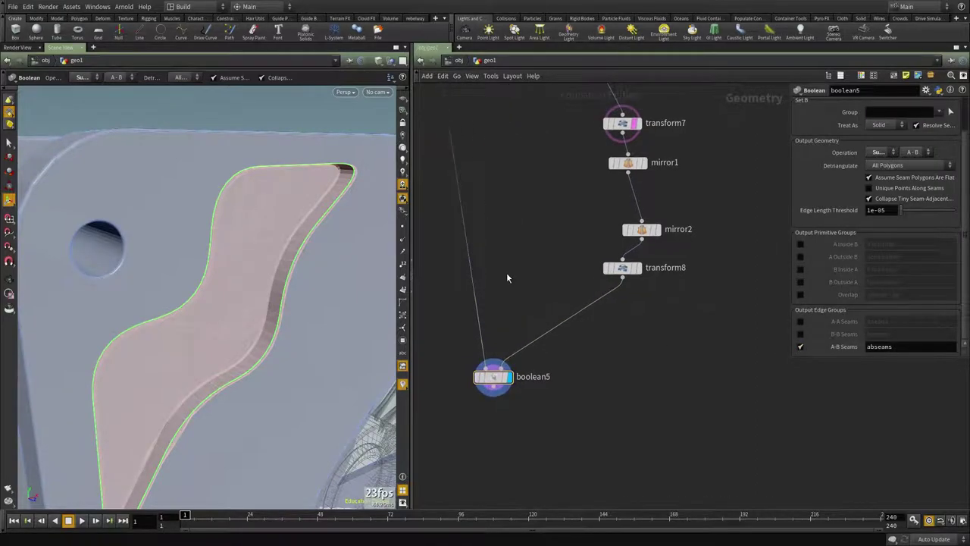
{"action": "key", "text": "Tab"}
{"action": "type", "text": "group"}
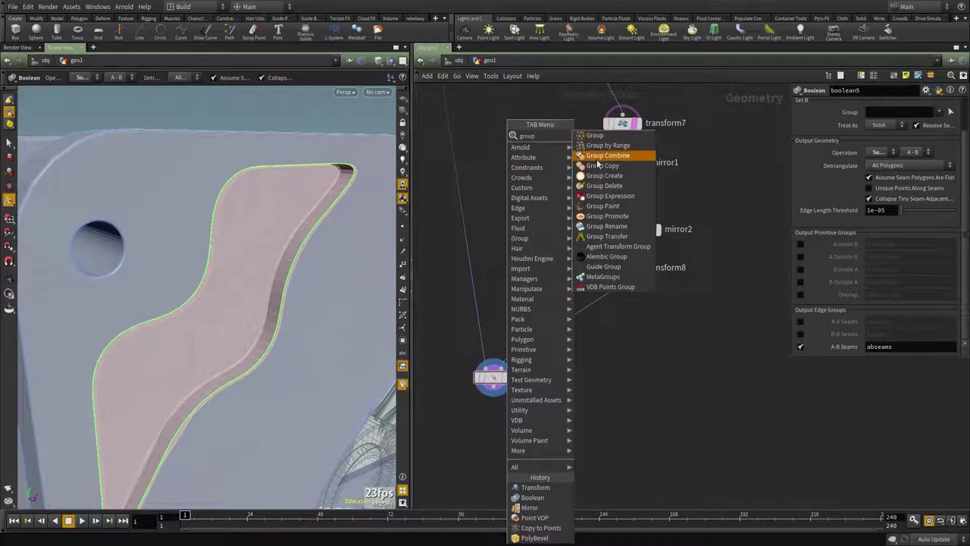
{"action": "left_click", "coordinate": [604, 185]}
{"action": "left_click", "coordinate": [475, 280]}
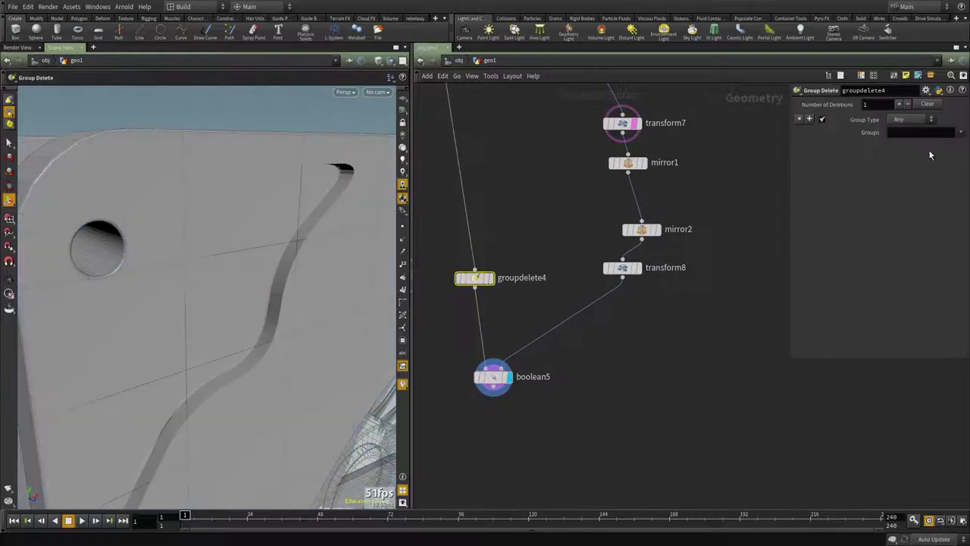
{"action": "middle_click_drag", "start_coordinate": [580, 483], "coordinate": [632, 370]}
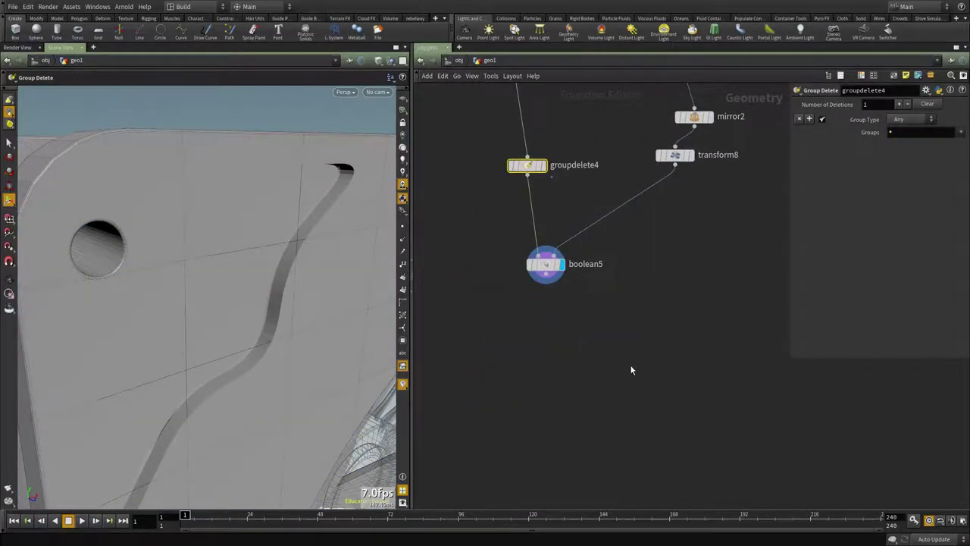
Step: Add a PolyBevel node after boolean5, wire it in and display it
{"action": "key", "text": "Tab"}
{"action": "type", "text": "bev"}
{"action": "left_click", "coordinate": [669, 135]}
{"action": "left_click", "coordinate": [558, 338]}
{"action": "left_click", "coordinate": [545, 273]}
{"action": "left_click", "coordinate": [551, 327]}
{"action": "left_click", "coordinate": [573, 336]}
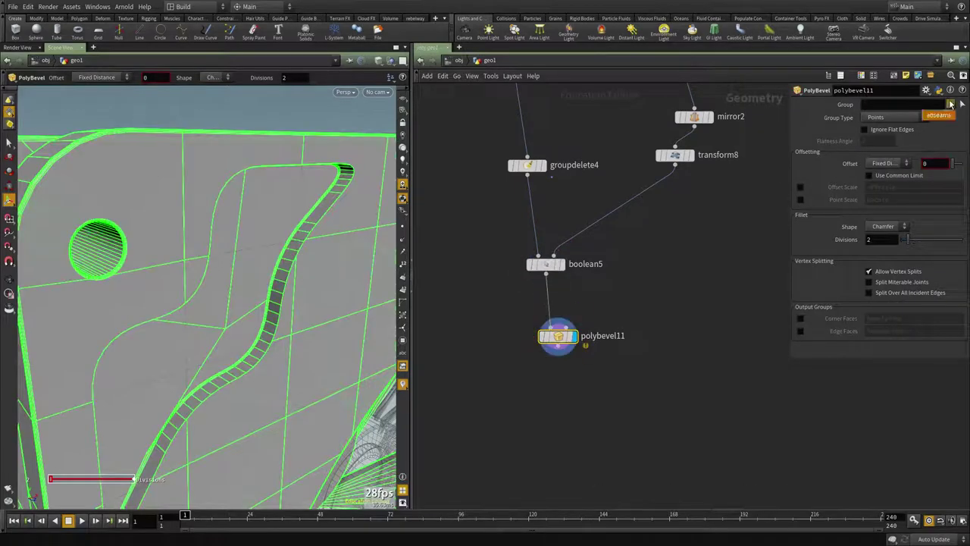
Step: Bevel the abseams group with offset 0.009, a Round shape and 5 divisions
{"action": "left_click", "coordinate": [946, 118]}
{"action": "middle_click_drag", "start_coordinate": [937, 162], "coordinate": [961, 198]}
{"action": "left_click", "coordinate": [877, 276]}
{"action": "right_click_drag", "start_coordinate": [250, 303], "coordinate": [157, 268], "text": "alt"}
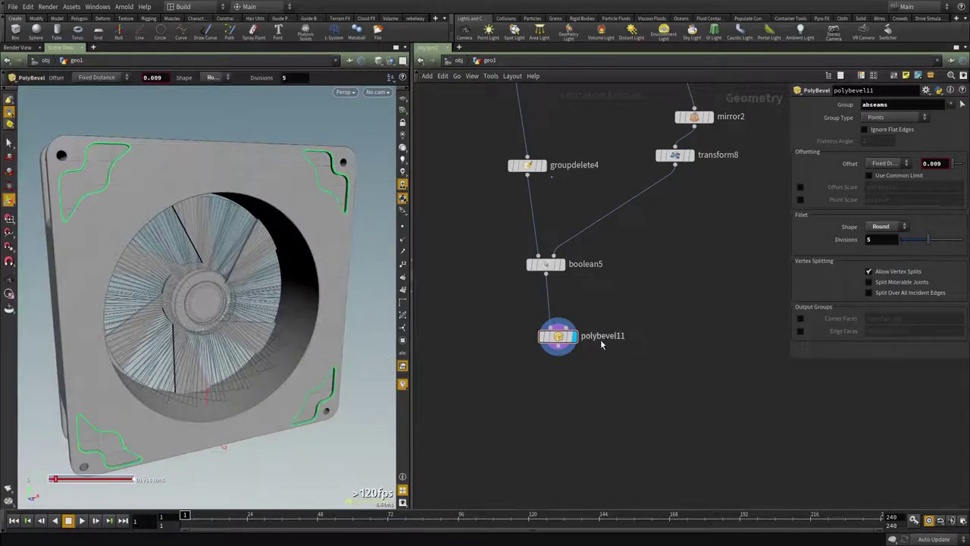
Step: Wire polybevel11 into merge3 and place merge3 and facet3 below the new housing branch
{"action": "scroll", "coordinate": [600, 338], "scroll_direction": "down", "scroll_amount": 3}
{"action": "middle_click_drag", "start_coordinate": [576, 355], "coordinate": [687, 327]}
{"action": "scroll", "coordinate": [685, 326], "scroll_direction": "down", "scroll_amount": 4}
{"action": "middle_click_drag", "start_coordinate": [617, 247], "coordinate": [608, 299]}
{"action": "scroll", "coordinate": [610, 288], "scroll_direction": "up", "scroll_amount": 2}
{"action": "left_click_drag", "start_coordinate": [596, 306], "coordinate": [566, 235]}
{"action": "middle_click_drag", "start_coordinate": [579, 270], "coordinate": [565, 206]}
{"action": "left_click_drag", "start_coordinate": [556, 181], "coordinate": [651, 352]}
{"action": "scroll", "coordinate": [682, 388], "scroll_direction": "up", "scroll_amount": 3}
{"action": "middle_click_drag", "start_coordinate": [697, 347], "coordinate": [706, 255]}
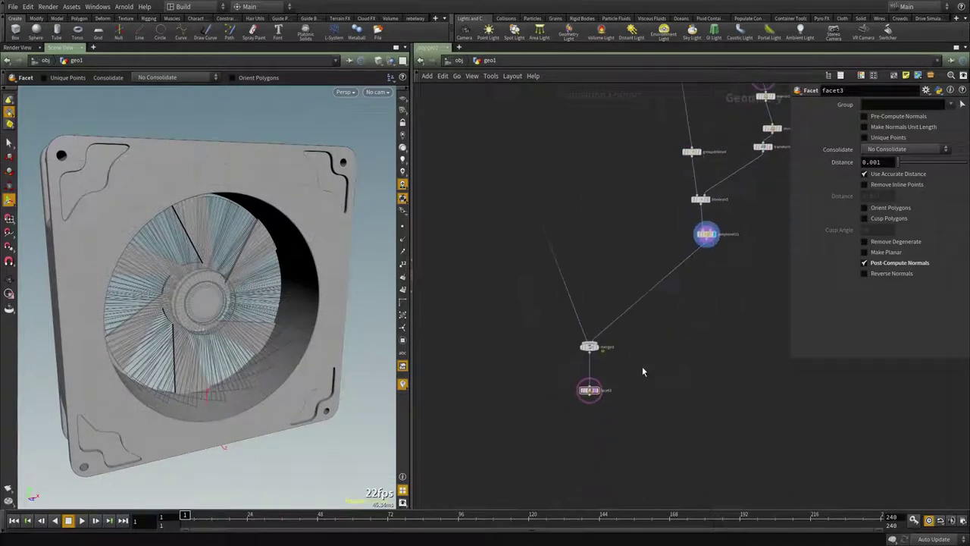
Step: Display facet3 and view the complete fan with the recessed corners
{"action": "scroll", "coordinate": [597, 403], "scroll_direction": "up", "scroll_amount": 3}
{"action": "left_click", "coordinate": [596, 378]}
{"action": "left_click_drag", "start_coordinate": [213, 291], "coordinate": [238, 314], "text": "alt"}
{"action": "key", "text": "Return"}
Step: Display the file1 node that loads final_fan.bgeo.sc
{"action": "scroll", "coordinate": [737, 346], "scroll_direction": "down", "scroll_amount": 4}
{"action": "scroll", "coordinate": [737, 345], "scroll_direction": "down", "scroll_amount": 6}
{"action": "middle_click_drag", "start_coordinate": [656, 231], "coordinate": [682, 447]}
{"action": "scroll", "coordinate": [675, 450], "scroll_direction": "up", "scroll_amount": 8}
{"action": "left_click", "coordinate": [604, 459]}
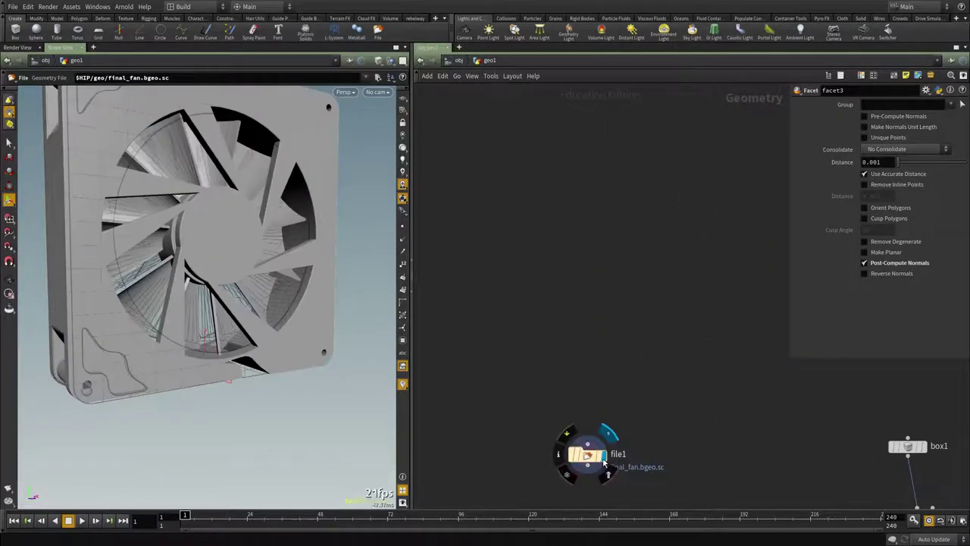
Step: Examine the corners, blades and lower edge of the final fan model up close
{"action": "left_click_drag", "start_coordinate": [226, 372], "coordinate": [161, 361], "text": "alt"}
{"action": "left_click_drag", "start_coordinate": [267, 377], "coordinate": [286, 403]}
{"action": "middle_click_drag", "start_coordinate": [91, 341], "coordinate": [160, 328]}
{"action": "key", "text": "Return"}
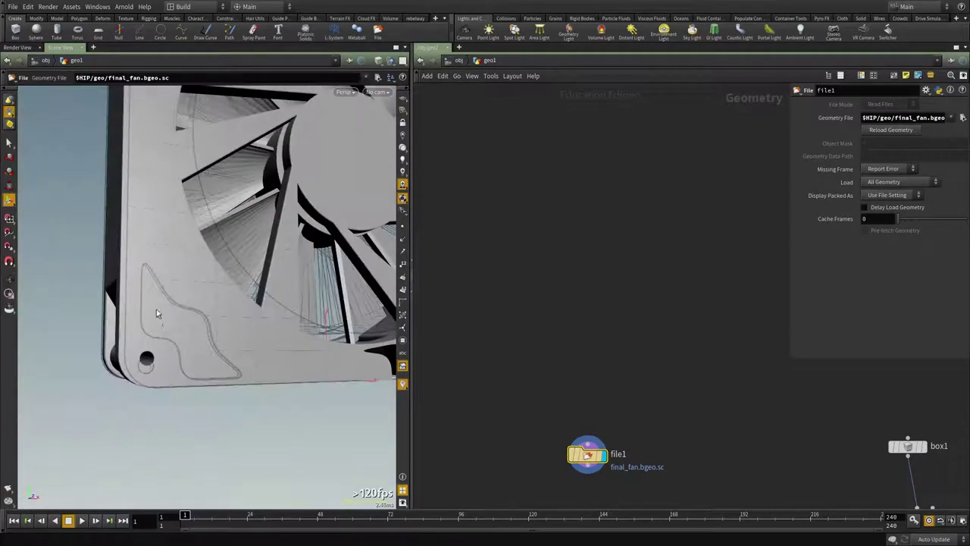
{"action": "key", "text": "Escape"}
{"action": "left_click_drag", "start_coordinate": [230, 354], "coordinate": [238, 319]}
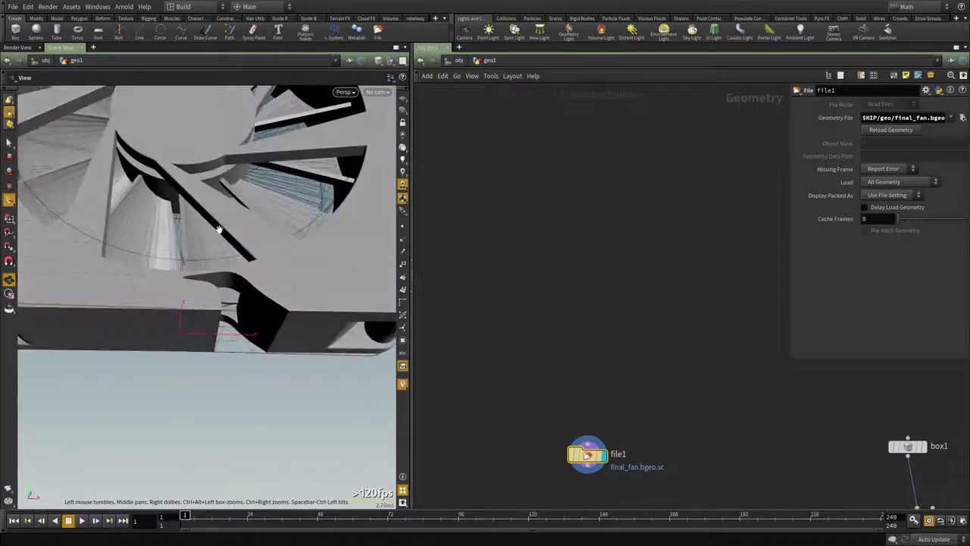
{"action": "left_click_drag", "start_coordinate": [134, 125], "coordinate": [279, 304]}
Step: Move the file1 node slightly in the network and view the whole final fan from the front
{"action": "middle_click_drag", "start_coordinate": [686, 374], "coordinate": [670, 249]}
{"action": "left_click_drag", "start_coordinate": [644, 280], "coordinate": [495, 376]}
{"action": "left_click_drag", "start_coordinate": [572, 329], "coordinate": [541, 329]}
{"action": "left_click_drag", "start_coordinate": [247, 267], "coordinate": [297, 318], "text": "alt"}
{"action": "key", "text": "Return"}
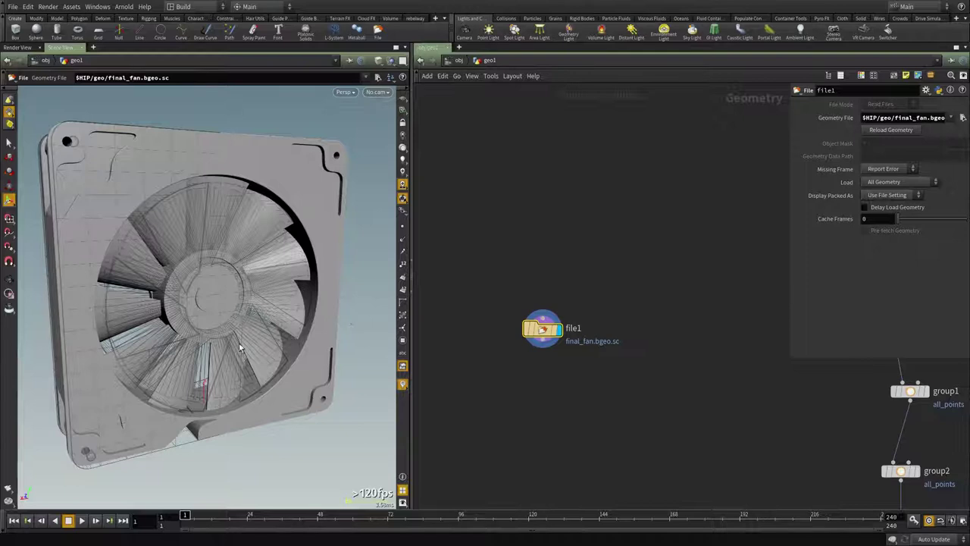
{"action": "middle_click_drag", "start_coordinate": [584, 405], "coordinate": [553, 309]}
{"action": "scroll", "coordinate": [579, 401], "scroll_direction": "down", "scroll_amount": 6}
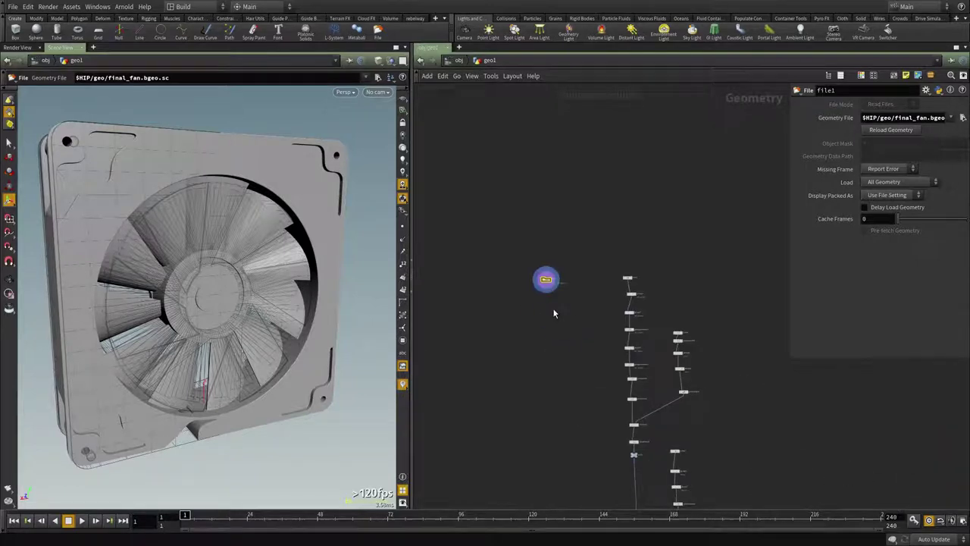